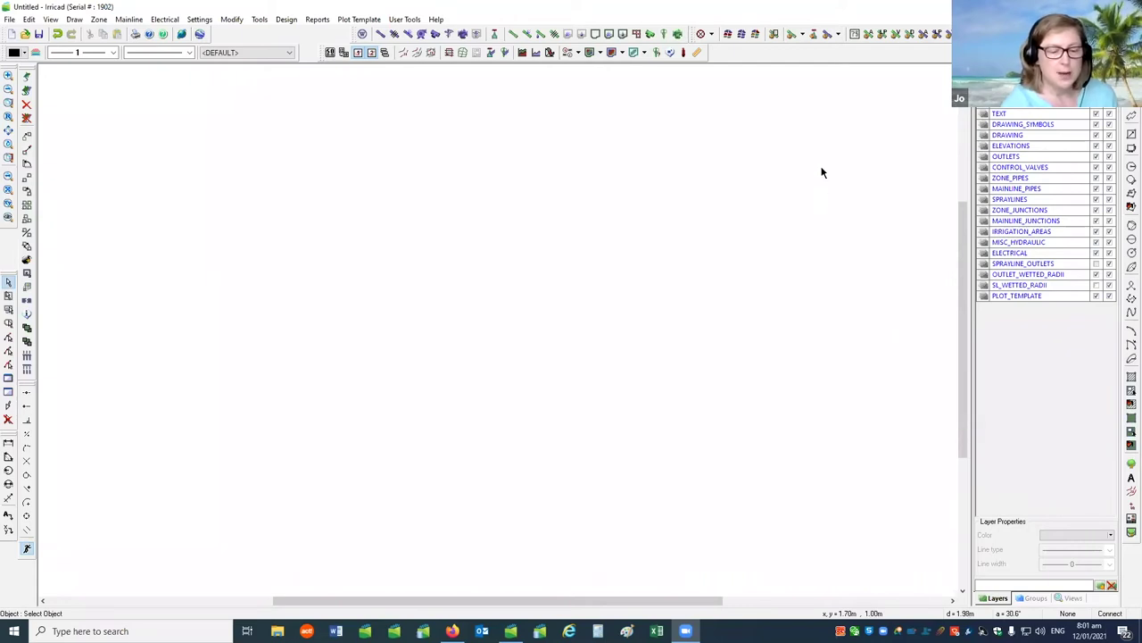
- Switch to Firefox and open the topic "How To Acquire a Google Maps API Key" in the Irricad forum's How To section
click(9, 19)
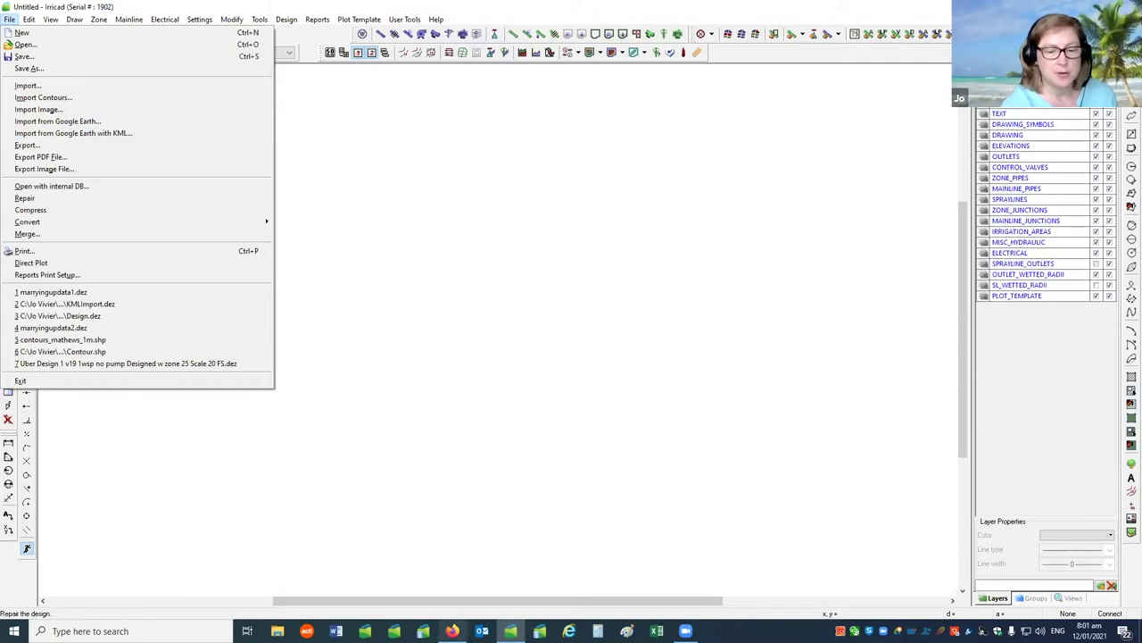
click(452, 631)
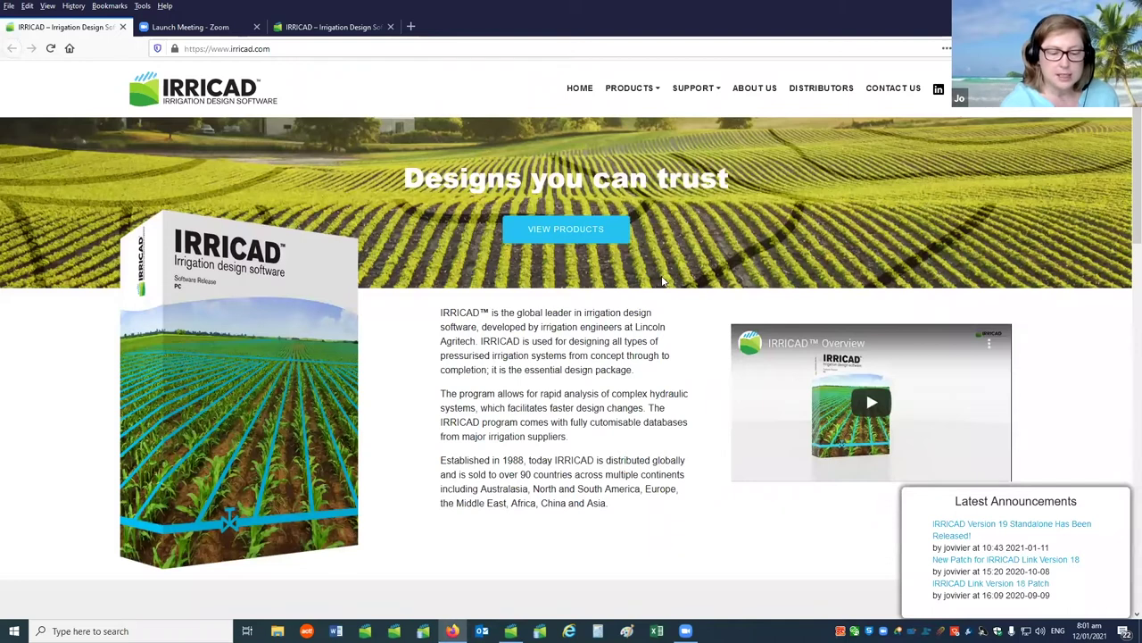
mouse_move(690, 90)
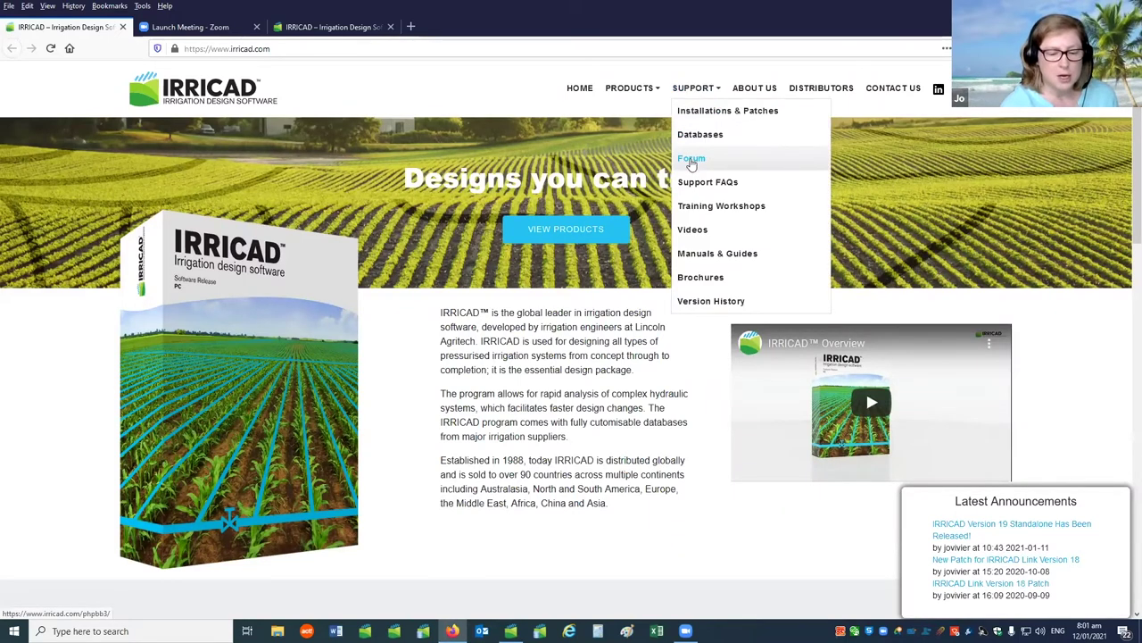
click(691, 162)
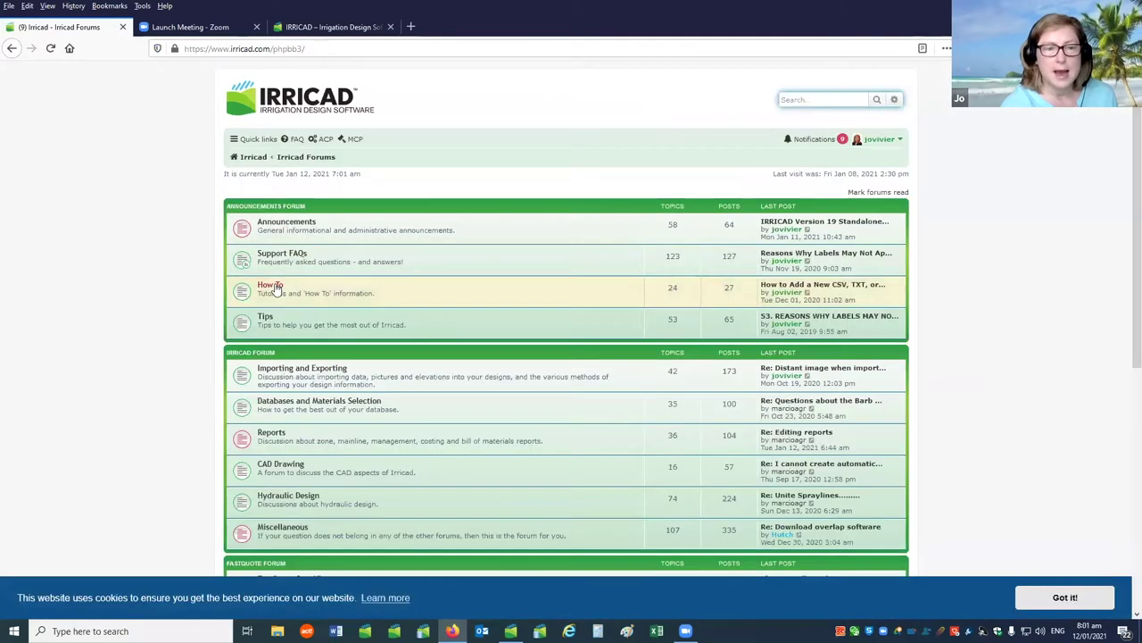
click(272, 286)
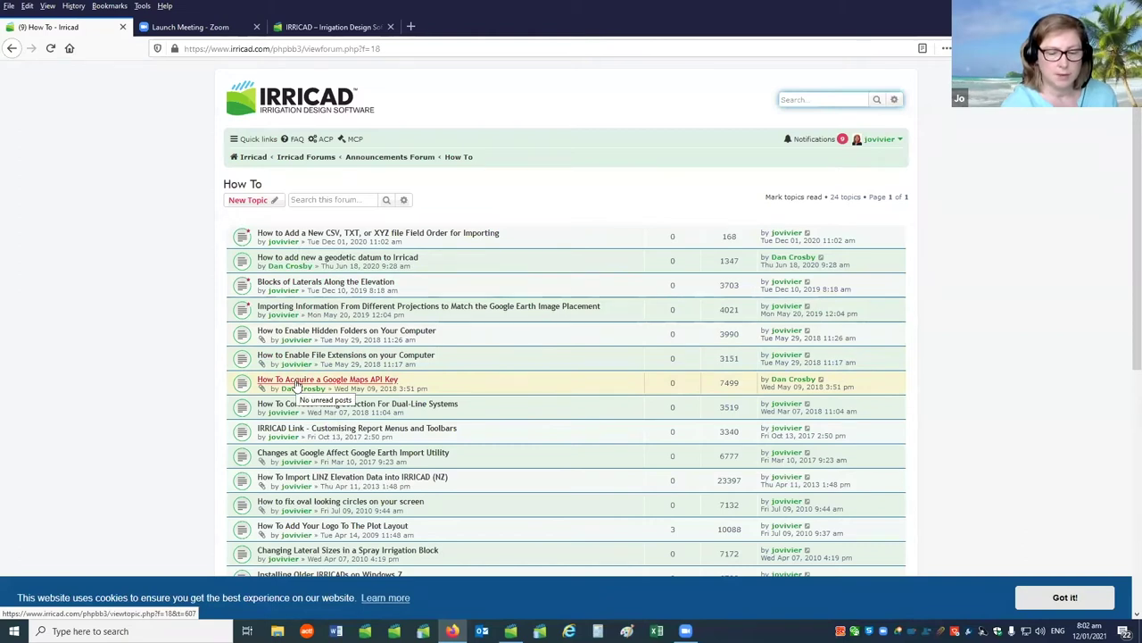
click(297, 382)
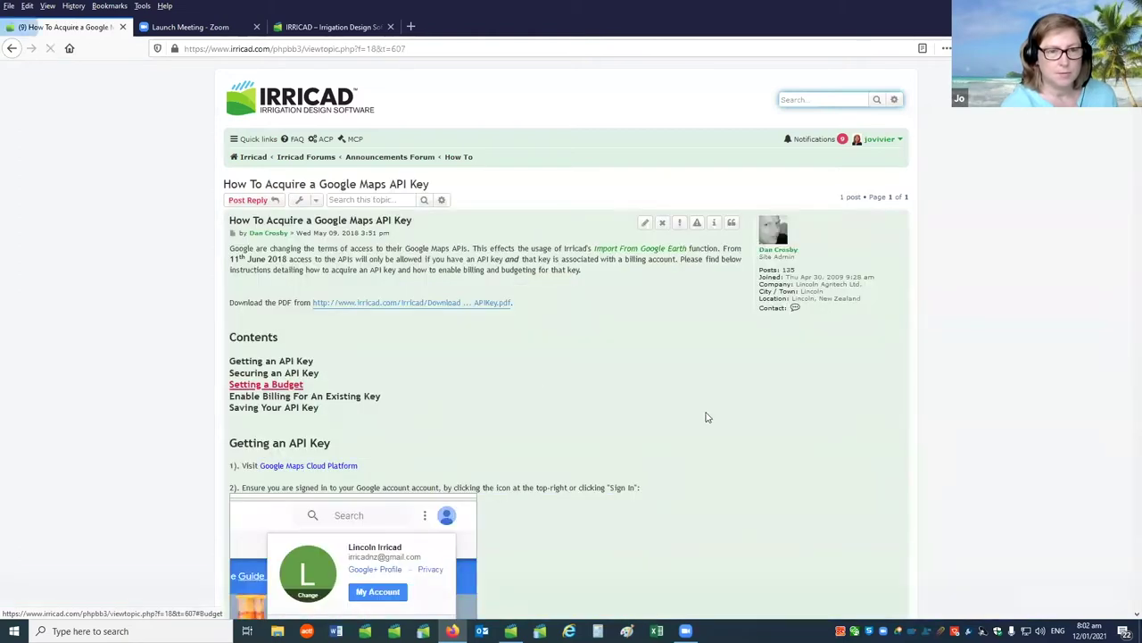
- Read the topic's instructions on signing in to Google, enabling Maps and Places, and entering a project name
scroll(706, 418, down, 4)
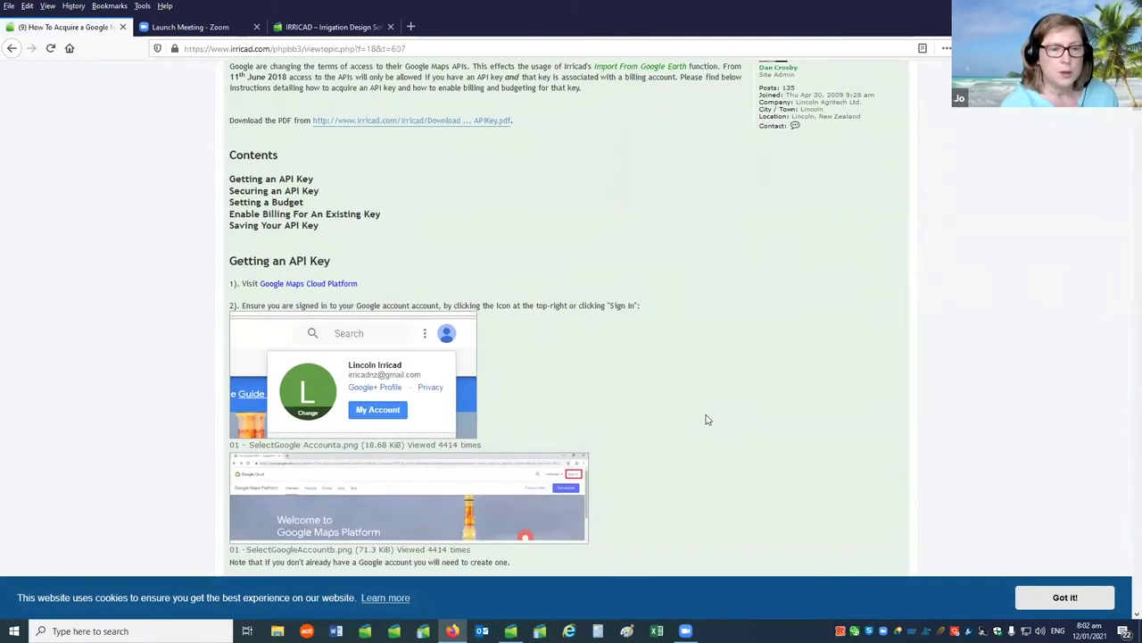
scroll(719, 414, down, 1)
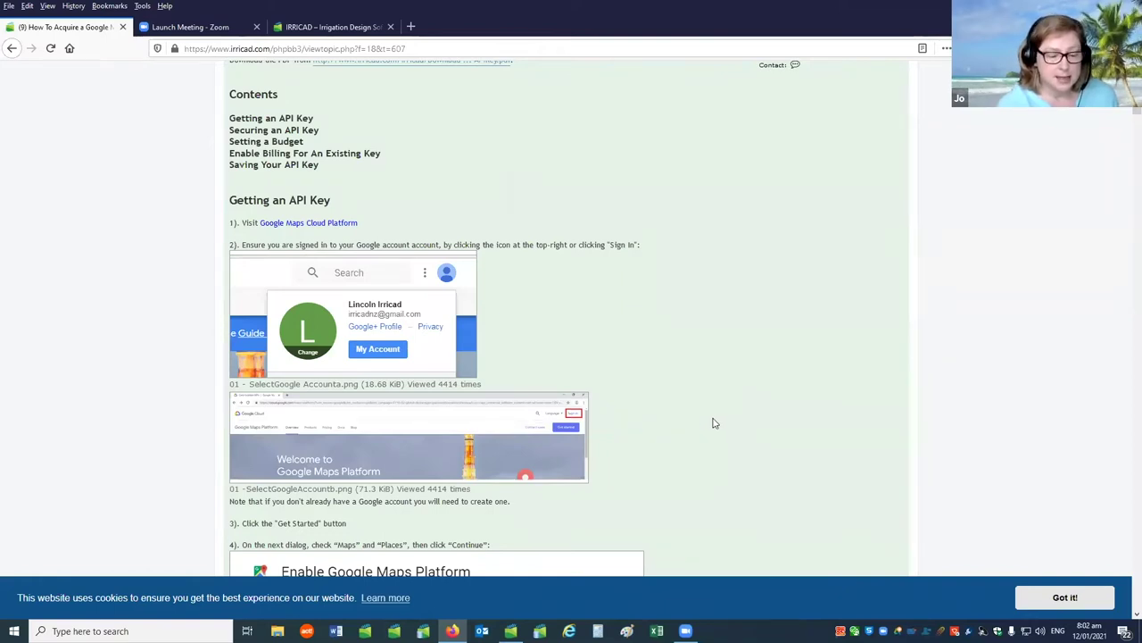
scroll(714, 423, down, 3)
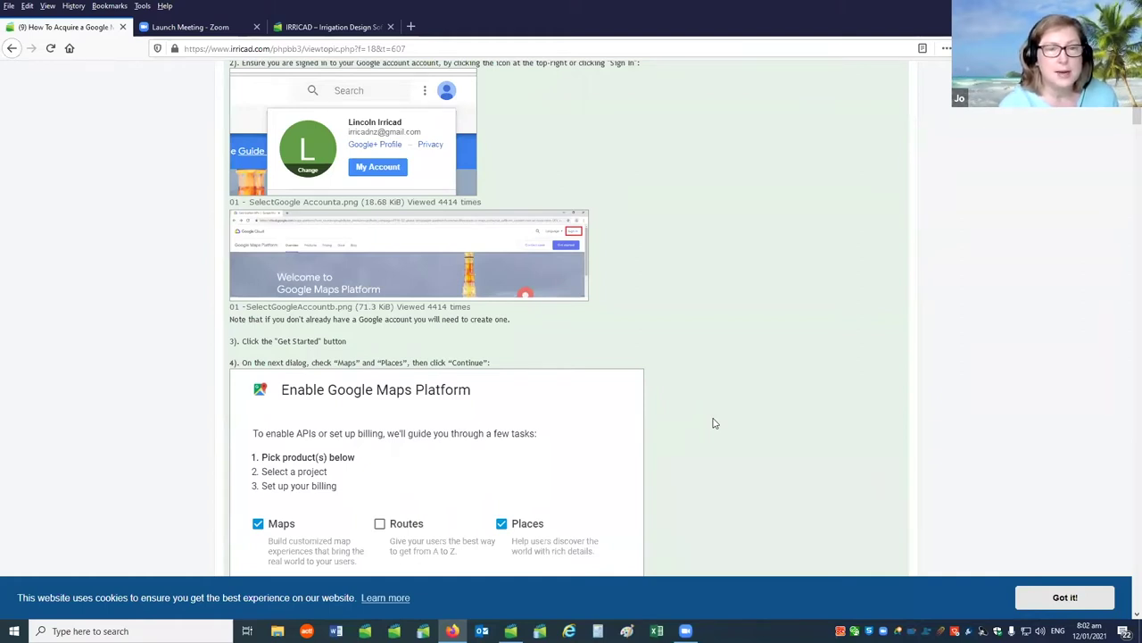
scroll(714, 423, down, 3)
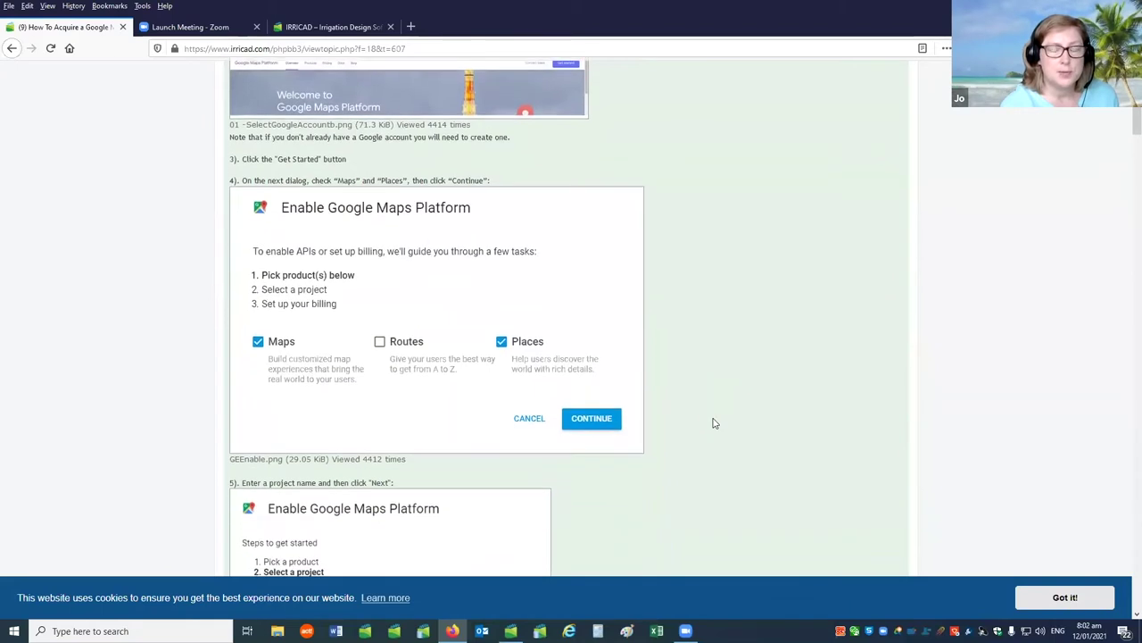
scroll(714, 423, down, 1)
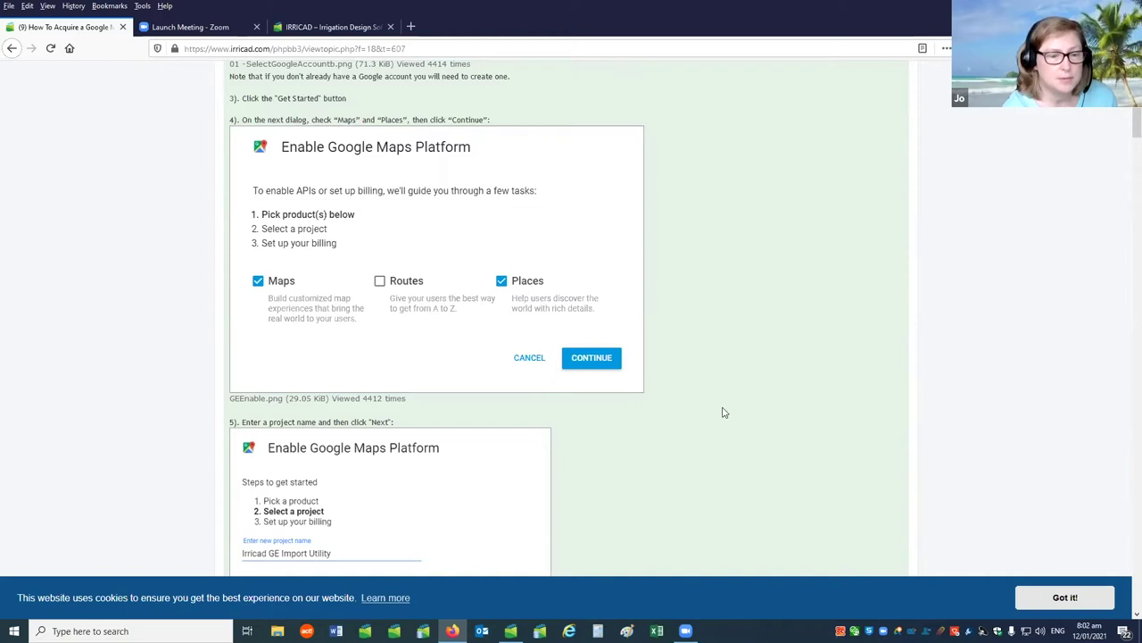
scroll(725, 413, down, 5)
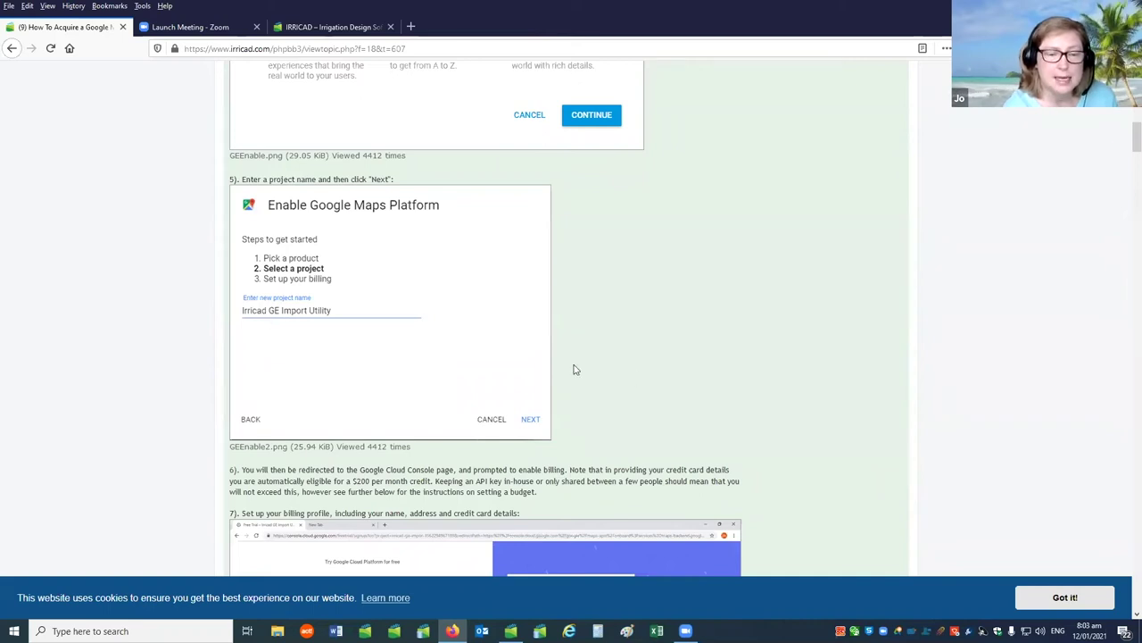
- Examine the instructions for enabling billing and setting up the billing profile on Google Cloud Platform
scroll(783, 452, down, 1)
scroll(783, 452, down, 3)
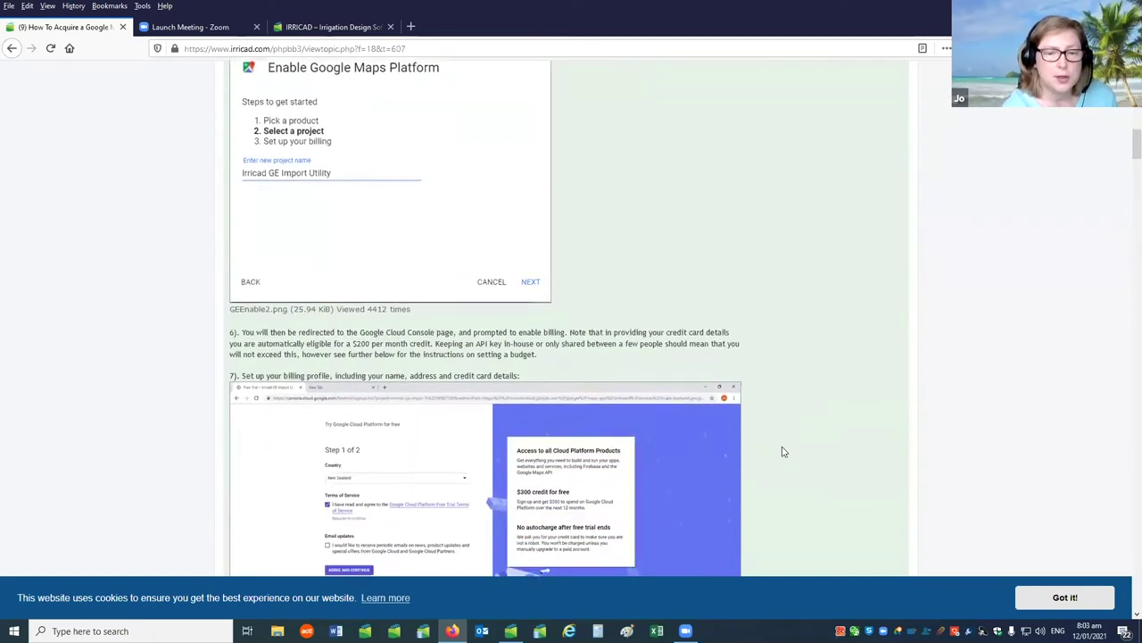
scroll(782, 432, down, 3)
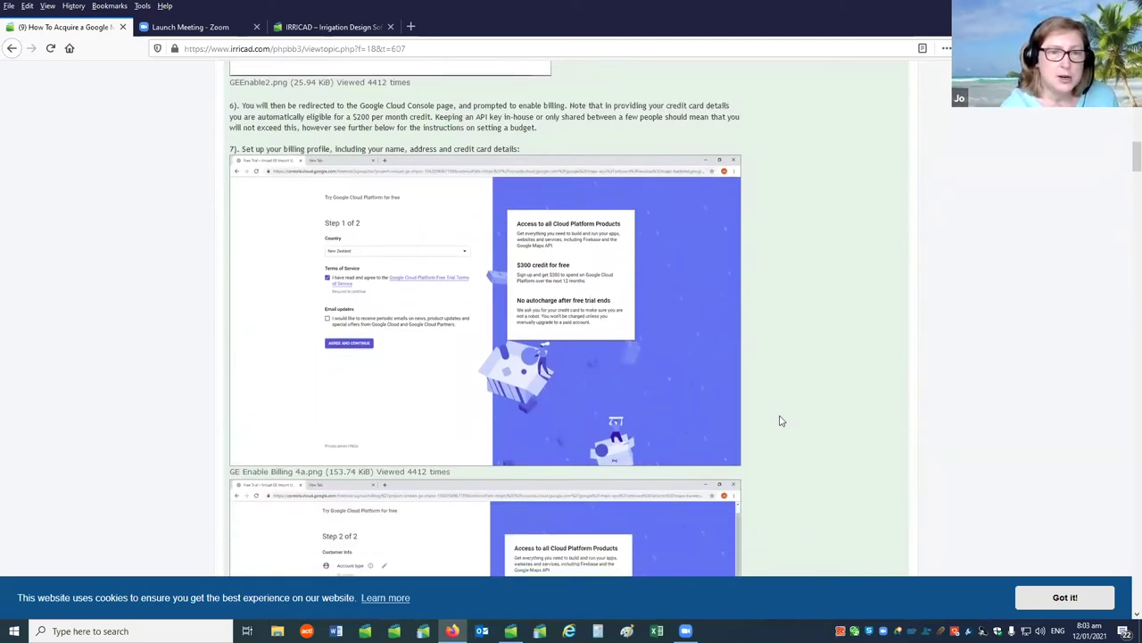
scroll(781, 420, down, 4)
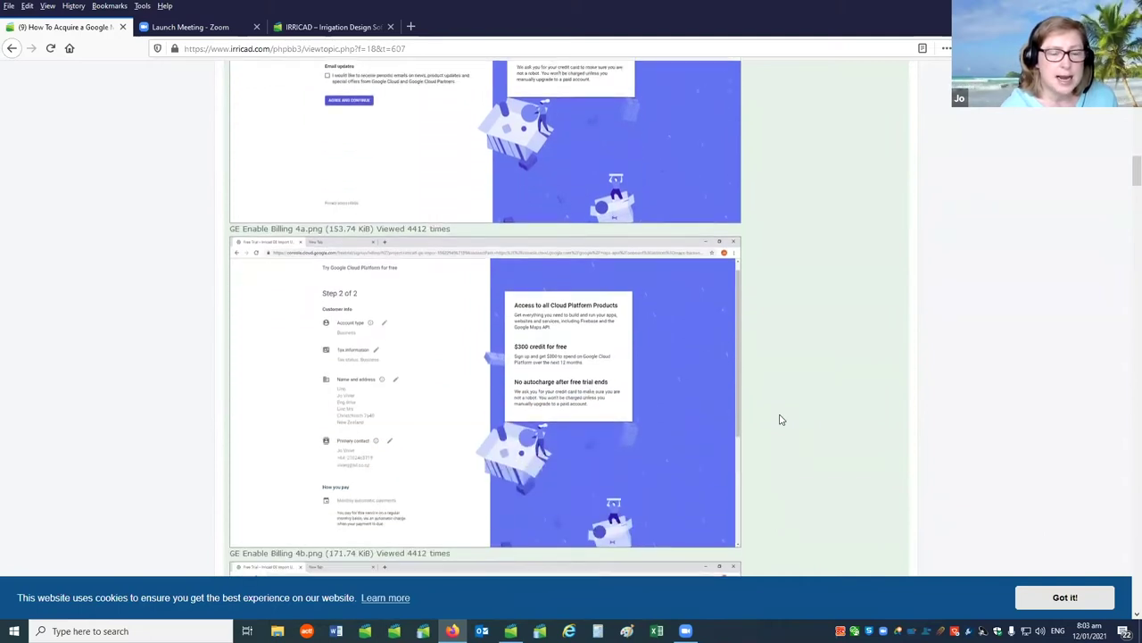
scroll(781, 420, down, 5)
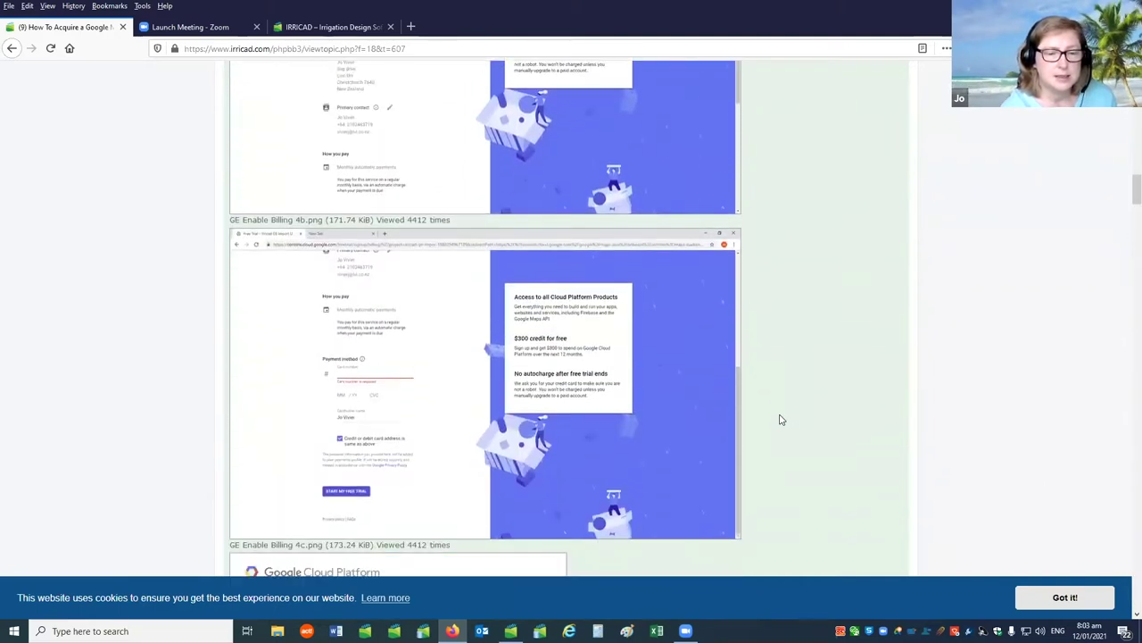
scroll(781, 420, down, 3)
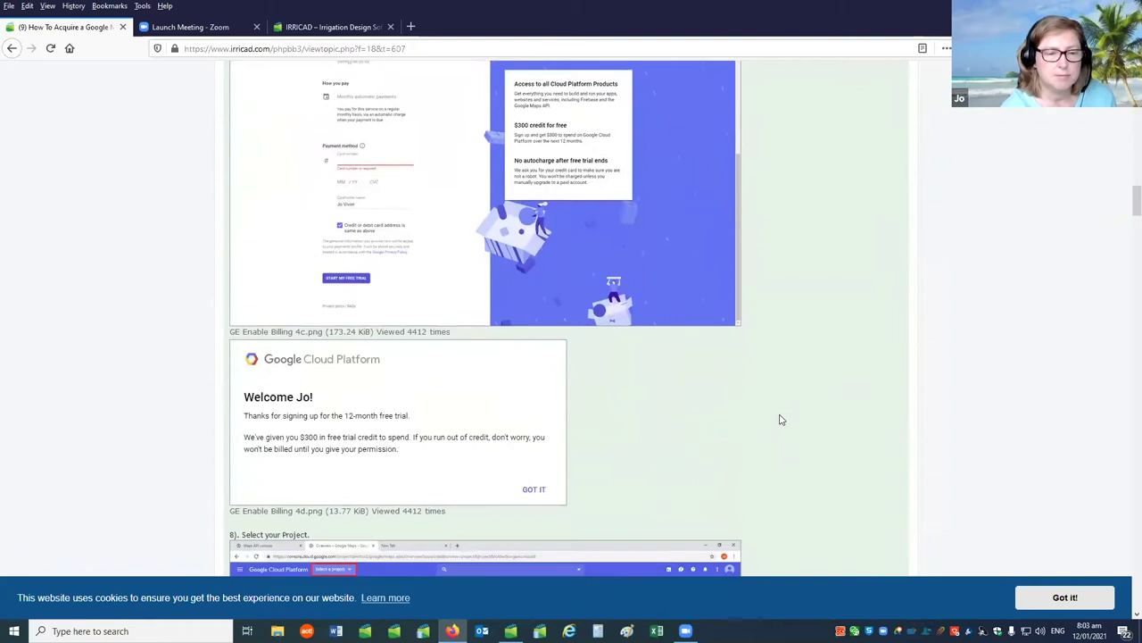
- Review the instructions for selecting the project in the Google Cloud Platform console
scroll(781, 420, down, 4)
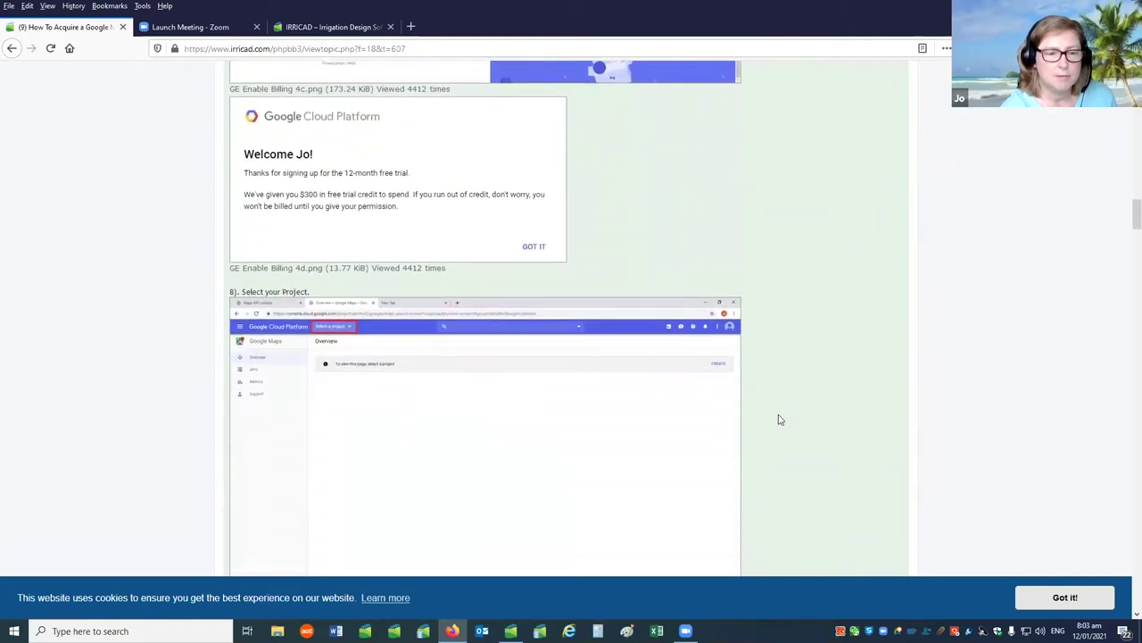
scroll(781, 419, down, 2)
scroll(779, 419, down, 1)
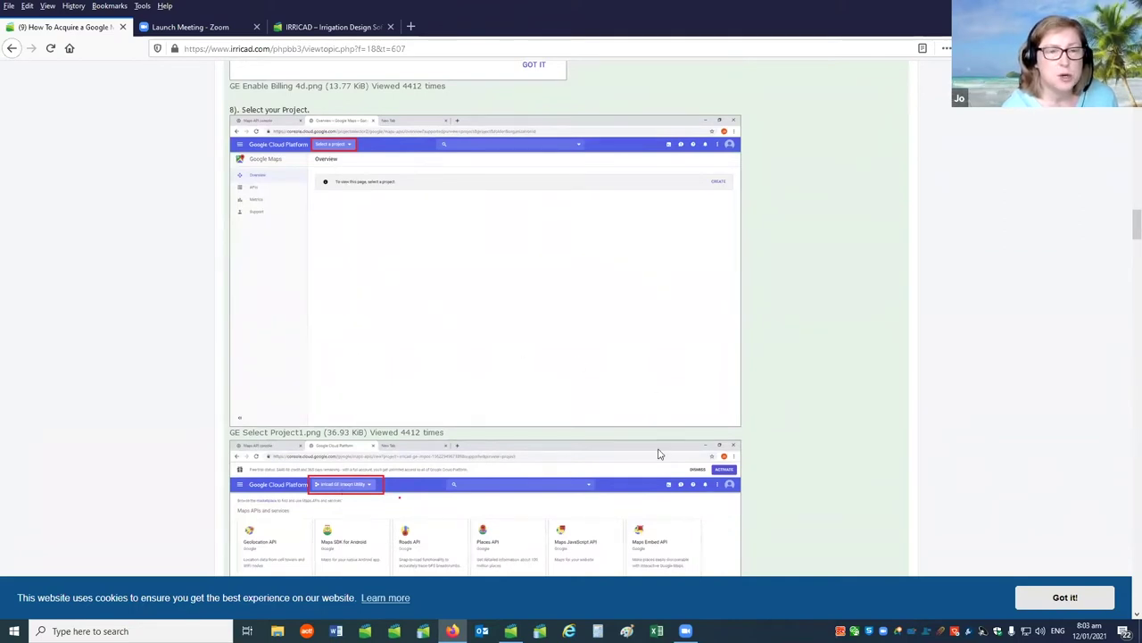
scroll(658, 454, down, 1)
scroll(659, 454, down, 3)
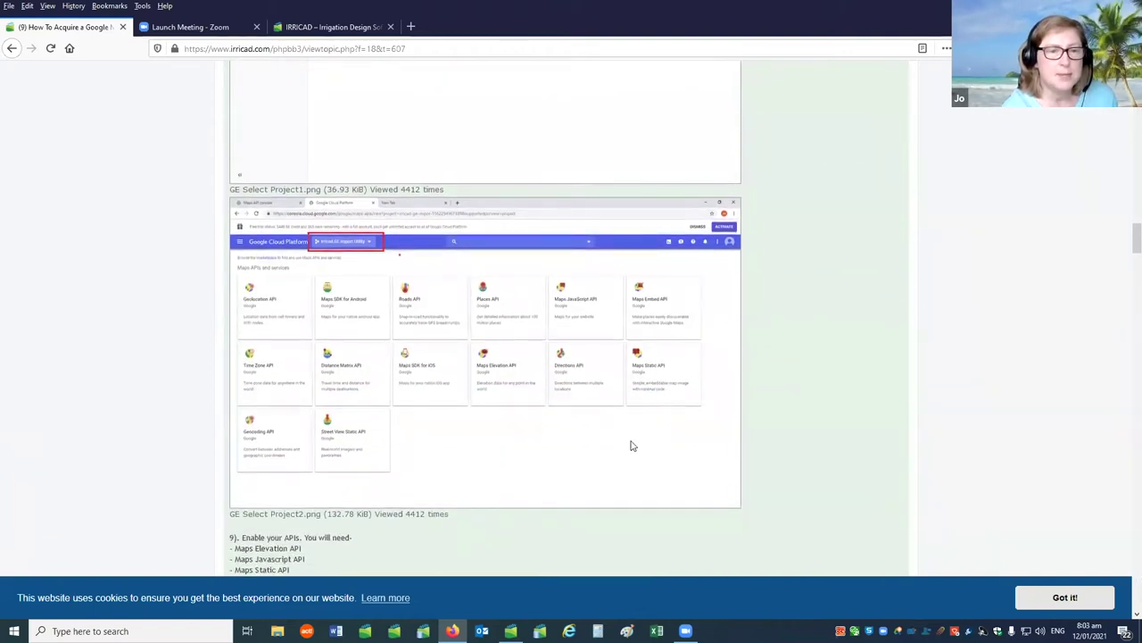
- Study how to enable the Maps Elevation, Maps JavaScript, Maps Static and Places APIs from the API Library
scroll(789, 456, down, 1)
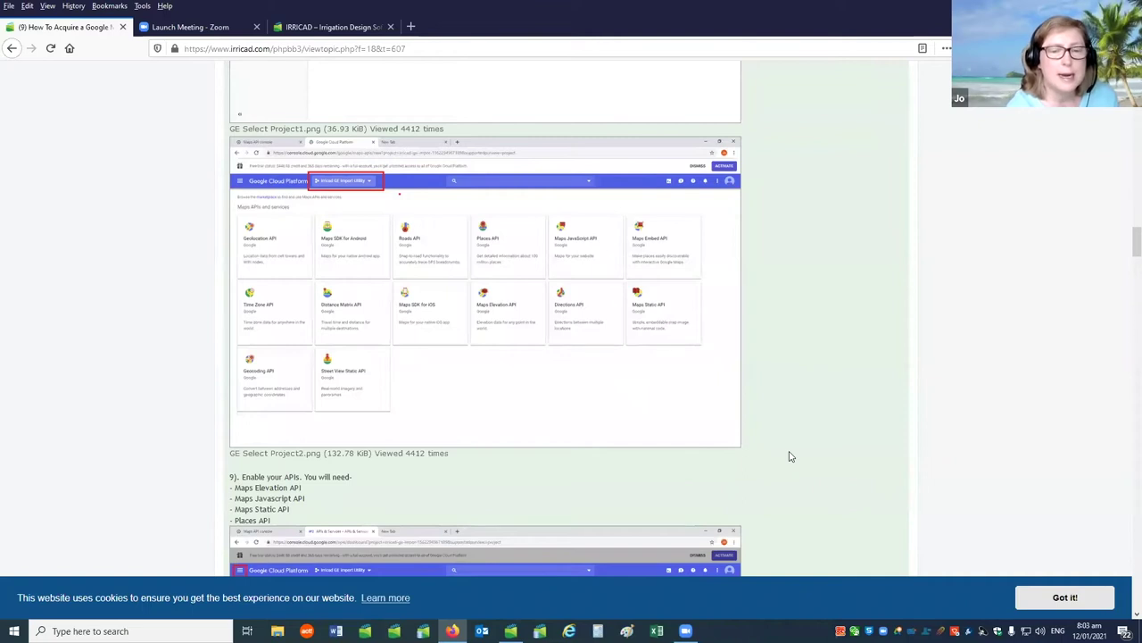
scroll(569, 461, down, 3)
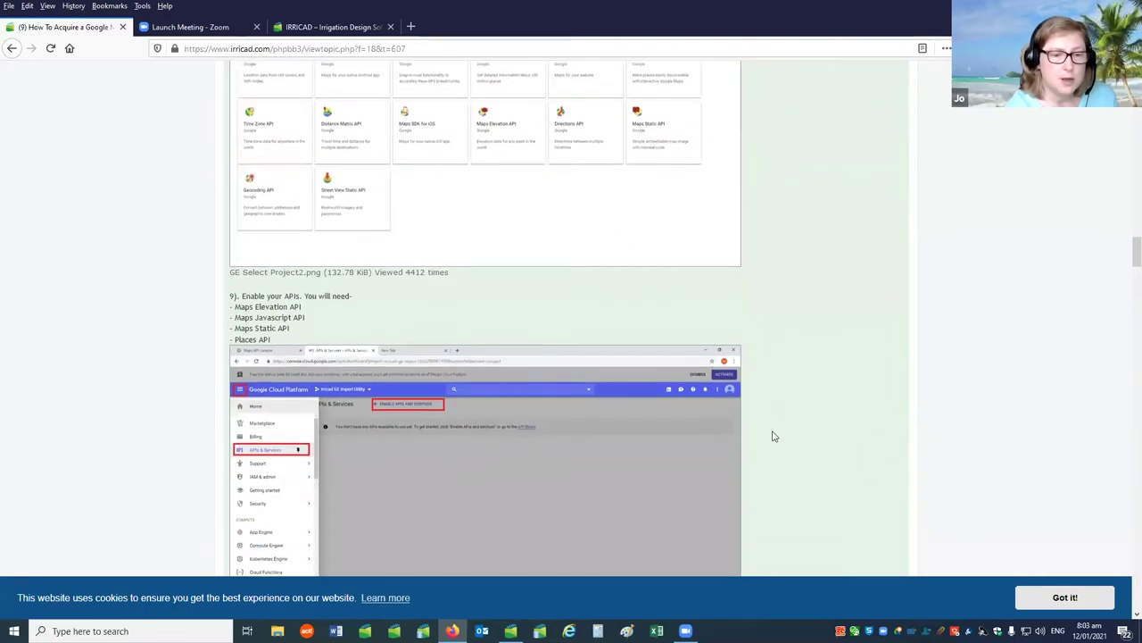
scroll(775, 437, down, 1)
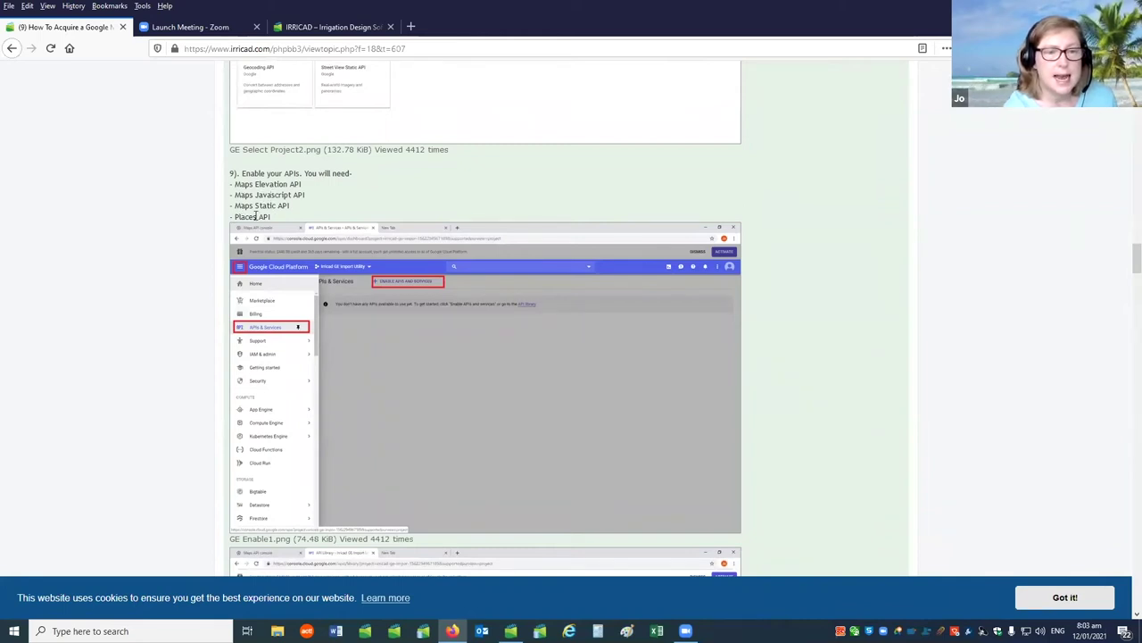
scroll(756, 393, down, 2)
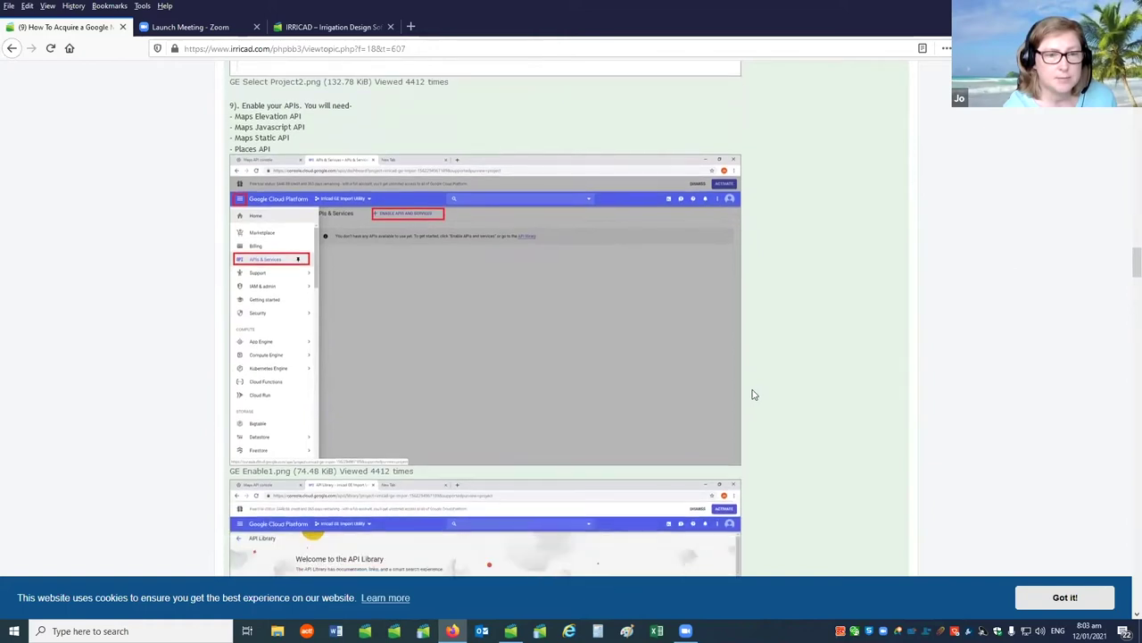
scroll(752, 395, down, 1)
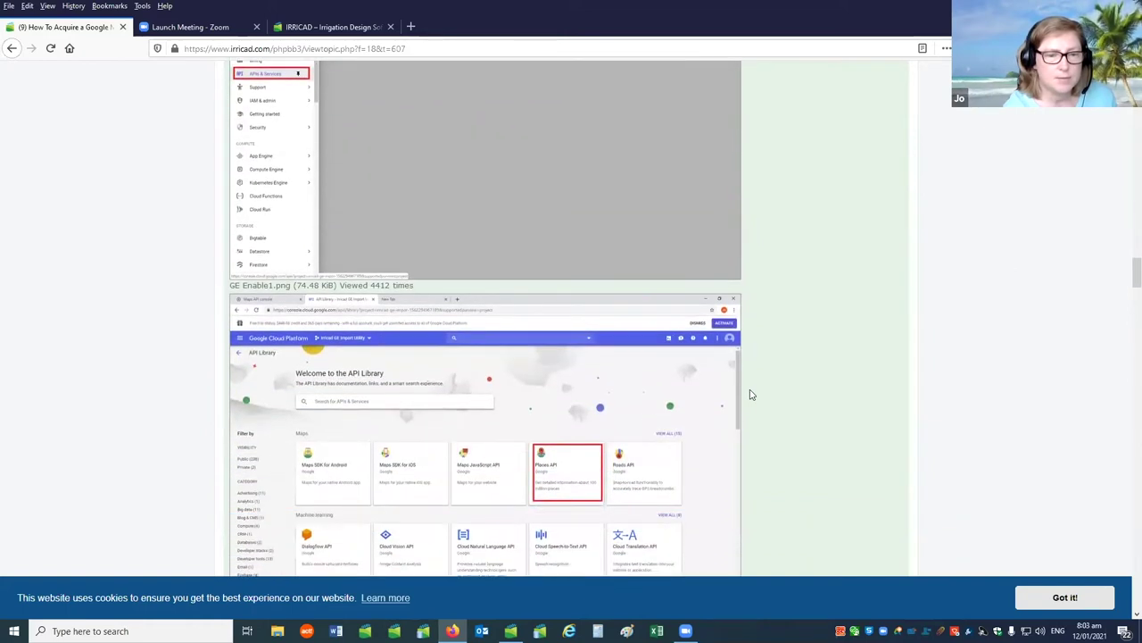
scroll(563, 355, down, 1)
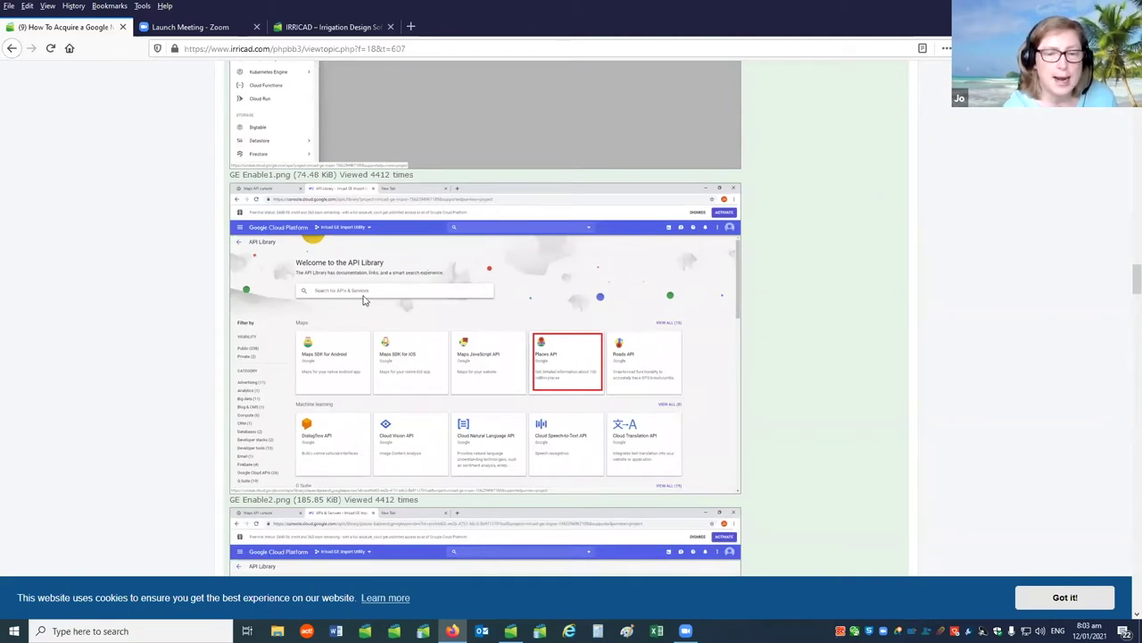
scroll(650, 400, down, 2)
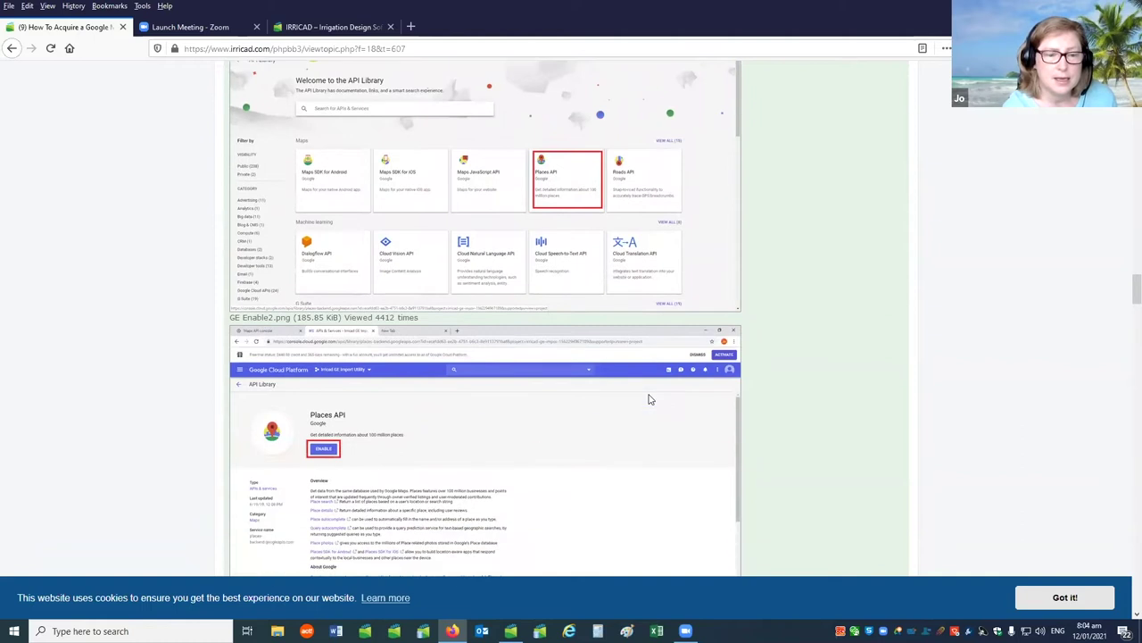
scroll(594, 392, down, 2)
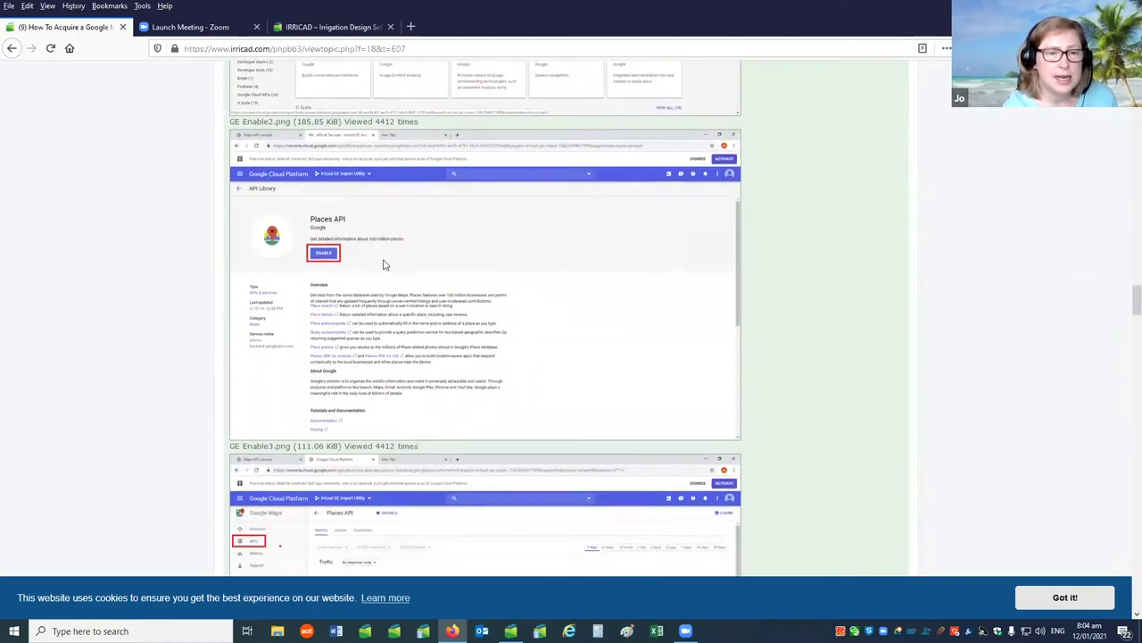
scroll(704, 390, down, 1)
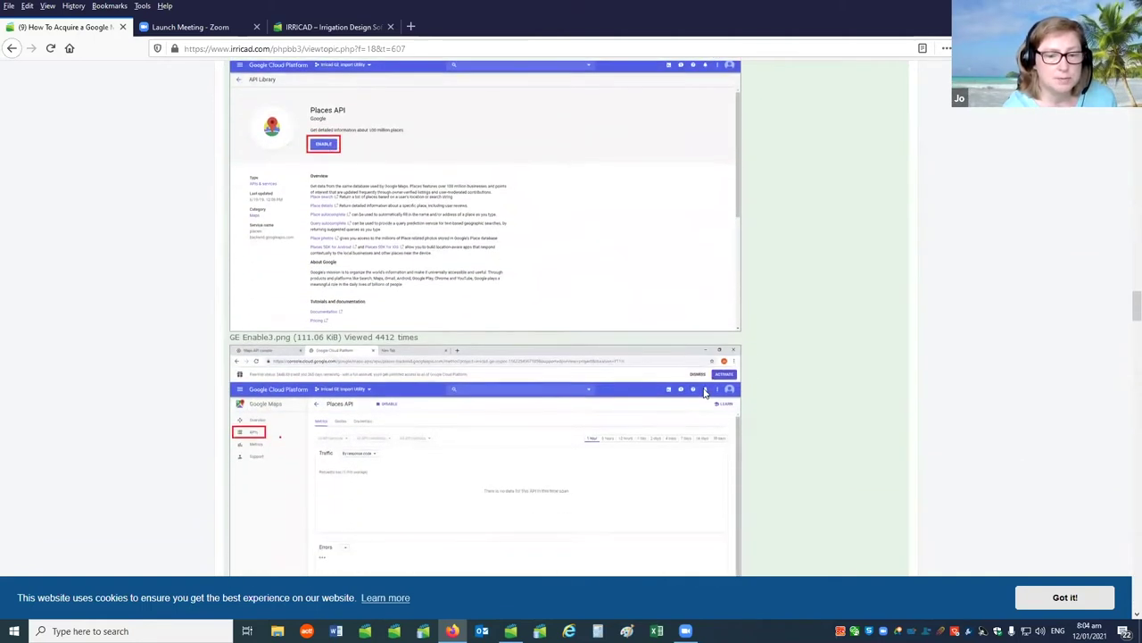
scroll(704, 393, down, 1)
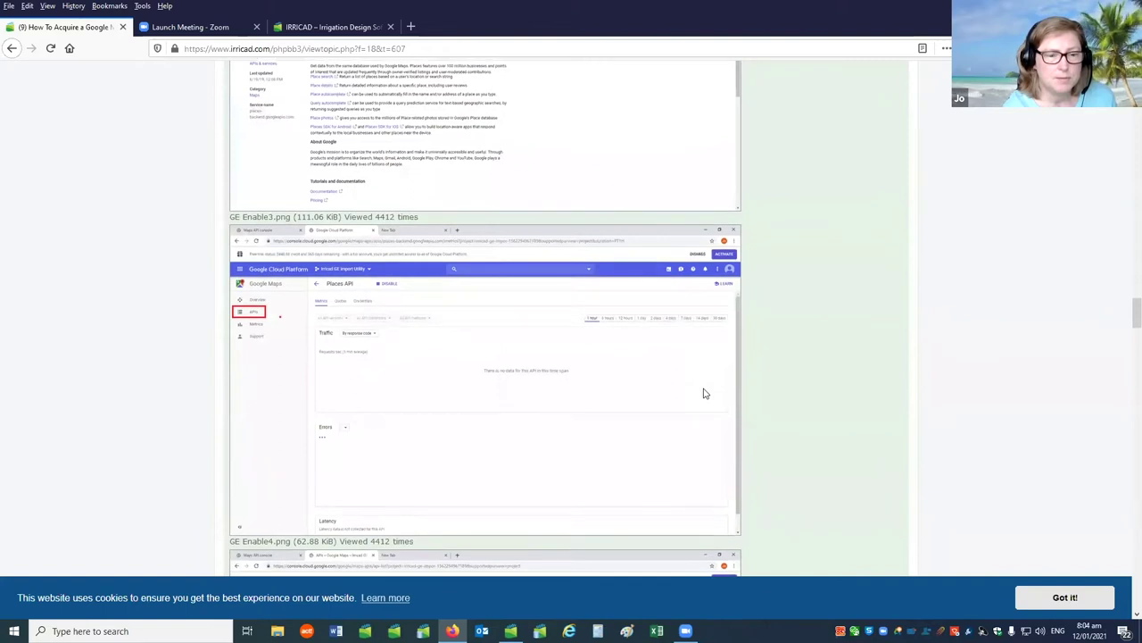
scroll(704, 392, down, 5)
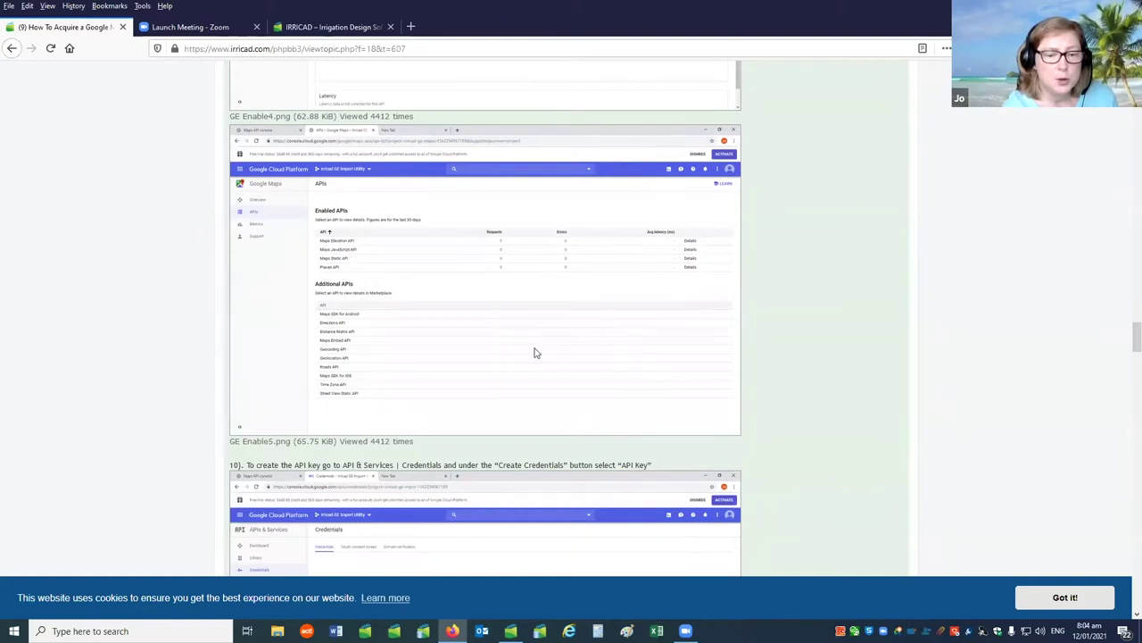
- Read the instructions for creating an API key under Credentials and restricting it to the enabled APIs
scroll(535, 351, down, 3)
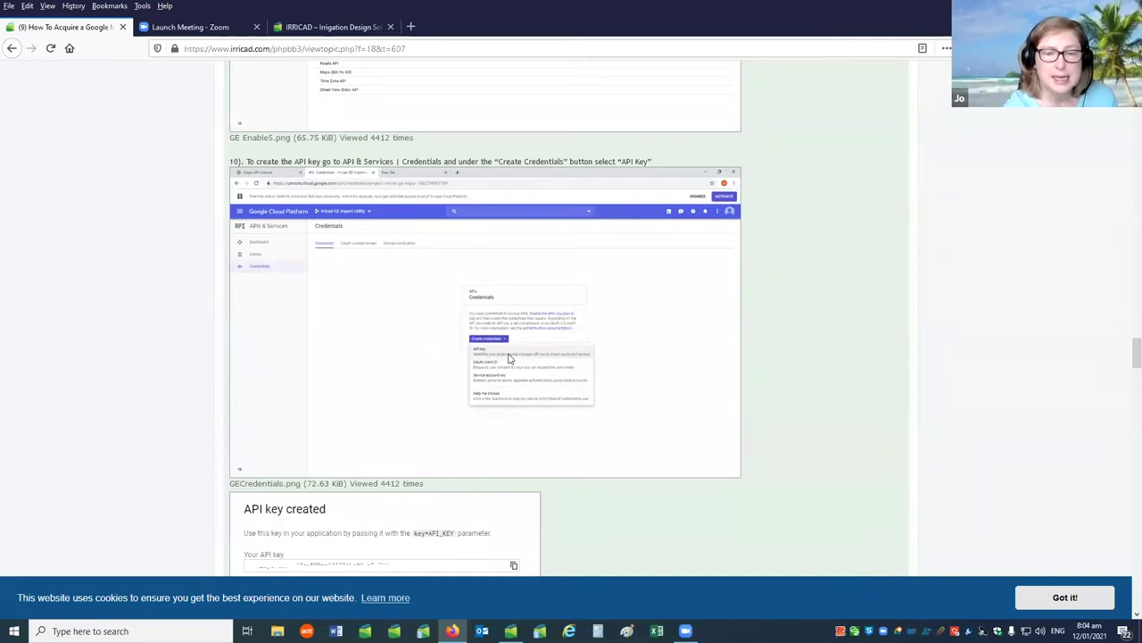
scroll(622, 384, down, 3)
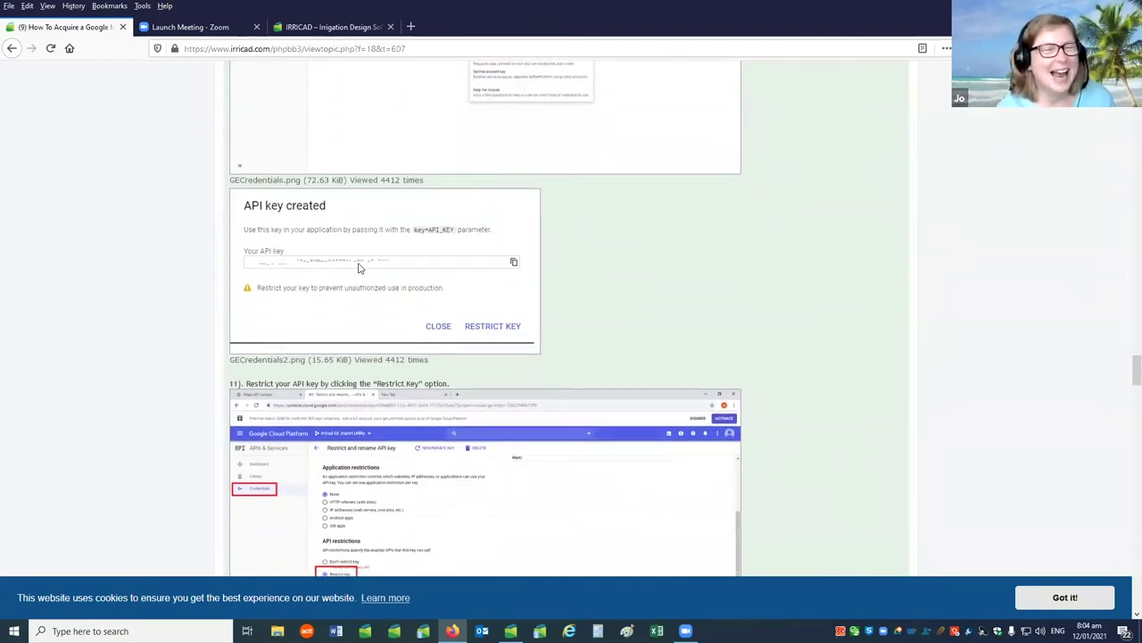
scroll(437, 324, down, 1)
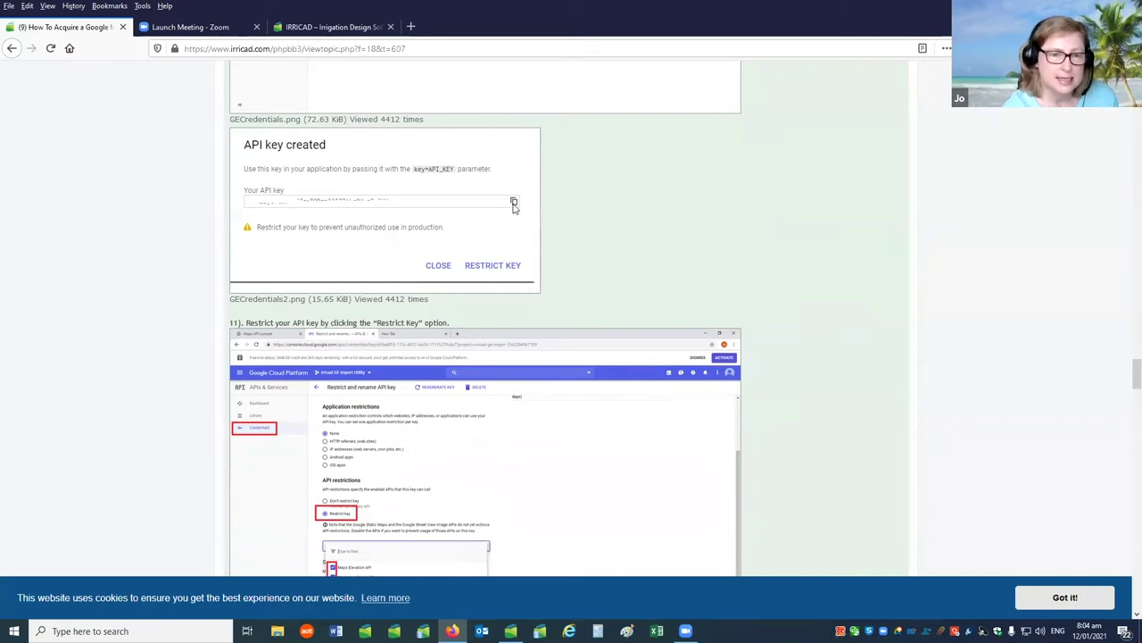
scroll(803, 382, down, 3)
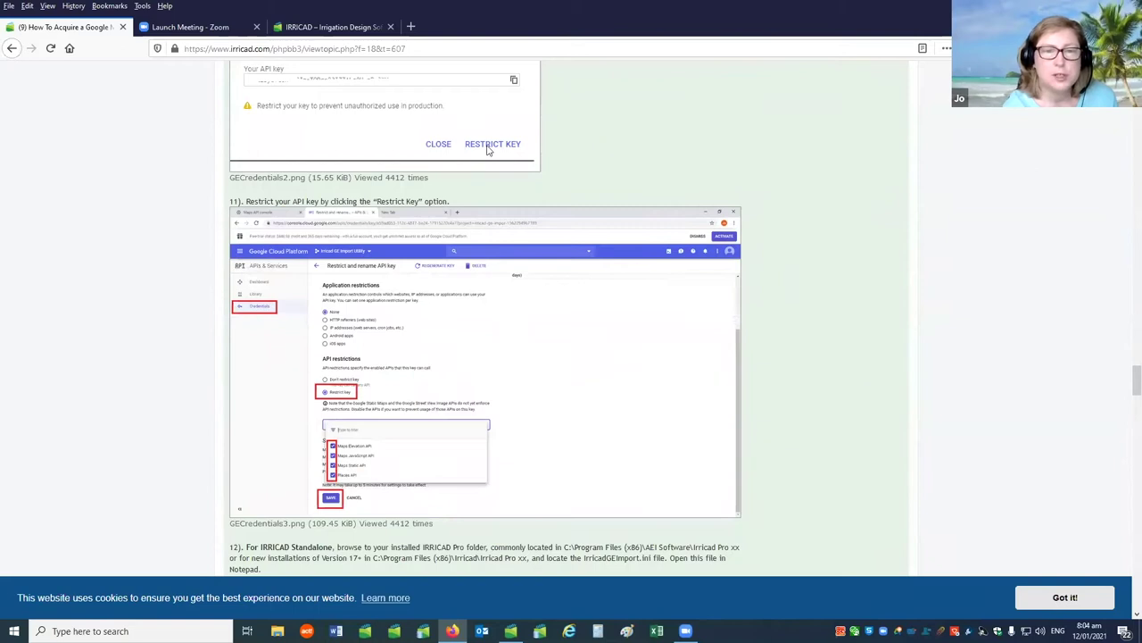
- Follow step 12 of the guide and browse in File Explorer to the C:\Program Files (x86)\Irricad folder
scroll(776, 389, down, 4)
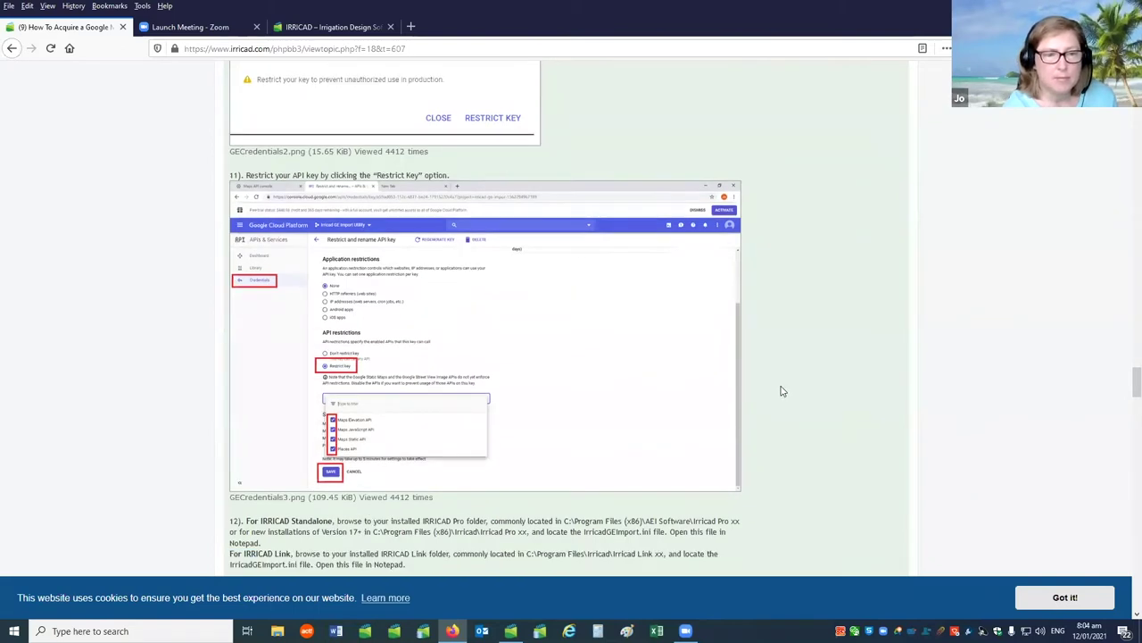
scroll(776, 389, down, 1)
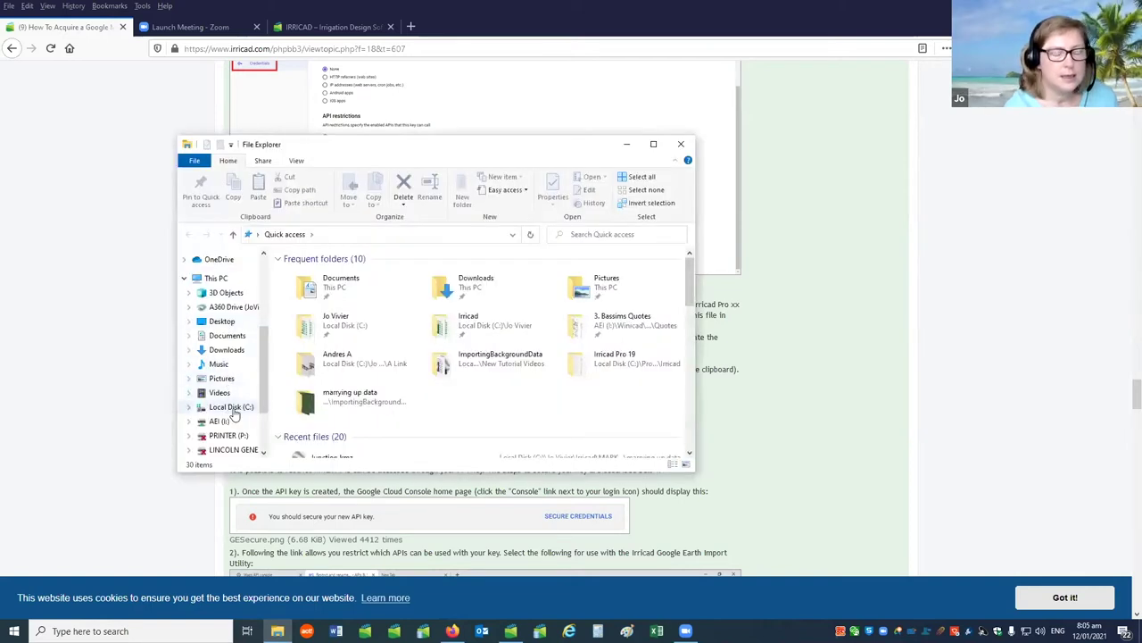
click(229, 407)
scroll(368, 423, down, 1)
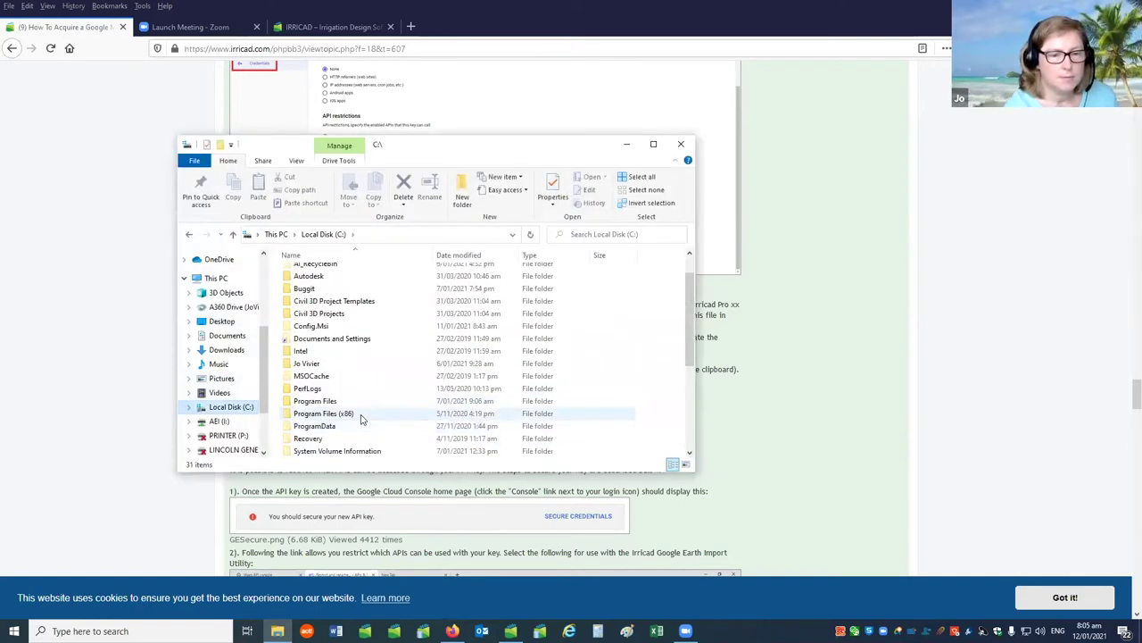
double_click(364, 421)
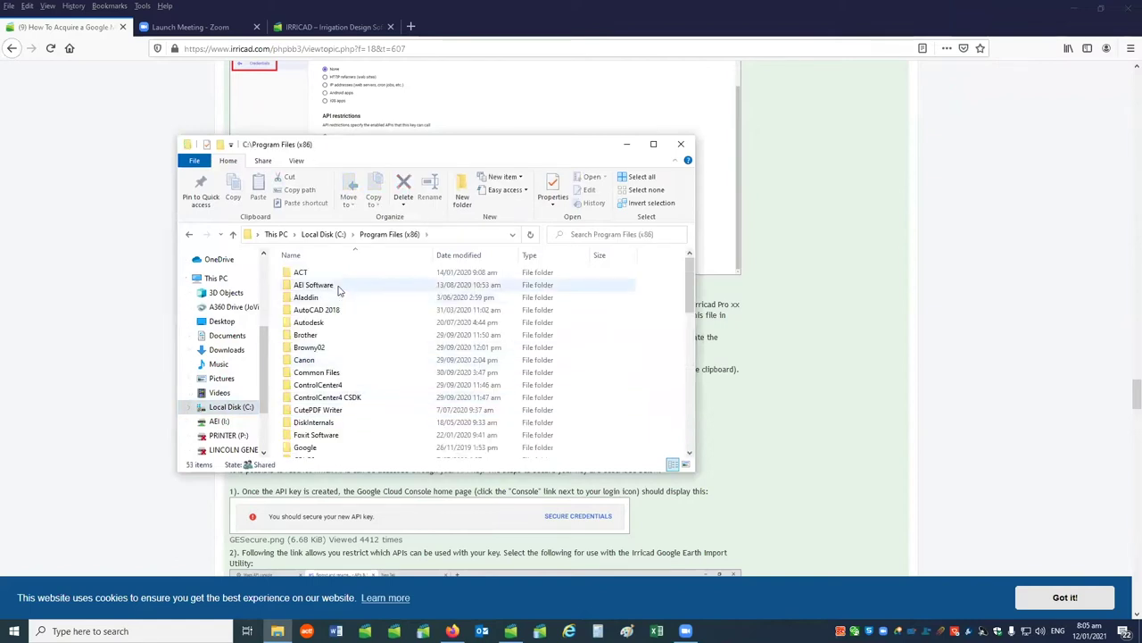
scroll(326, 428, down, 2)
scroll(348, 428, down, 2)
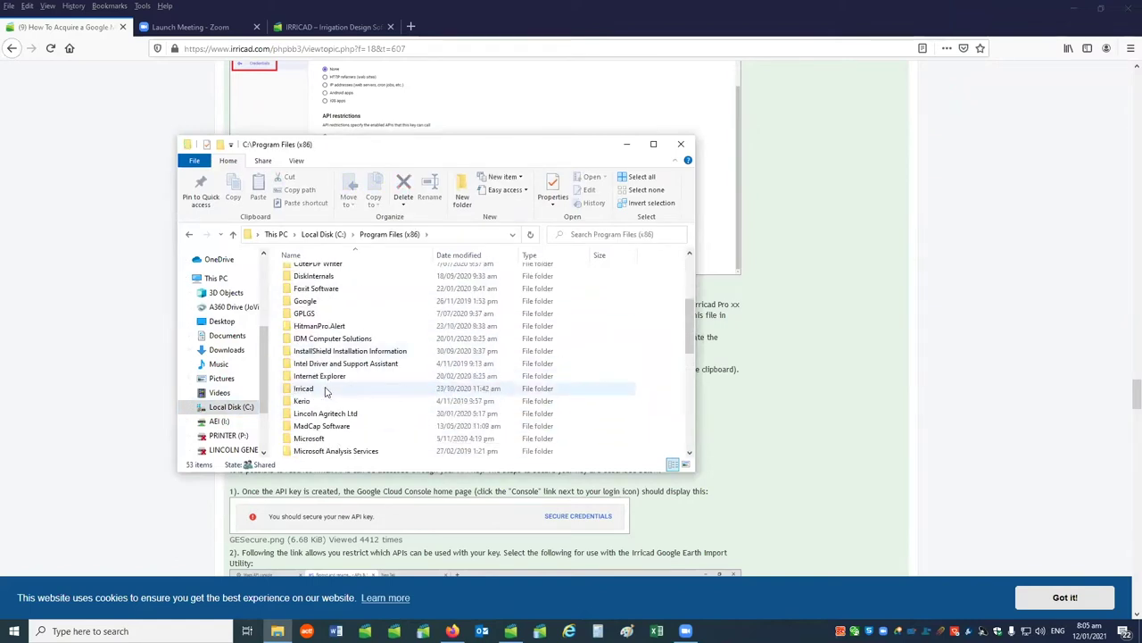
double_click(372, 388)
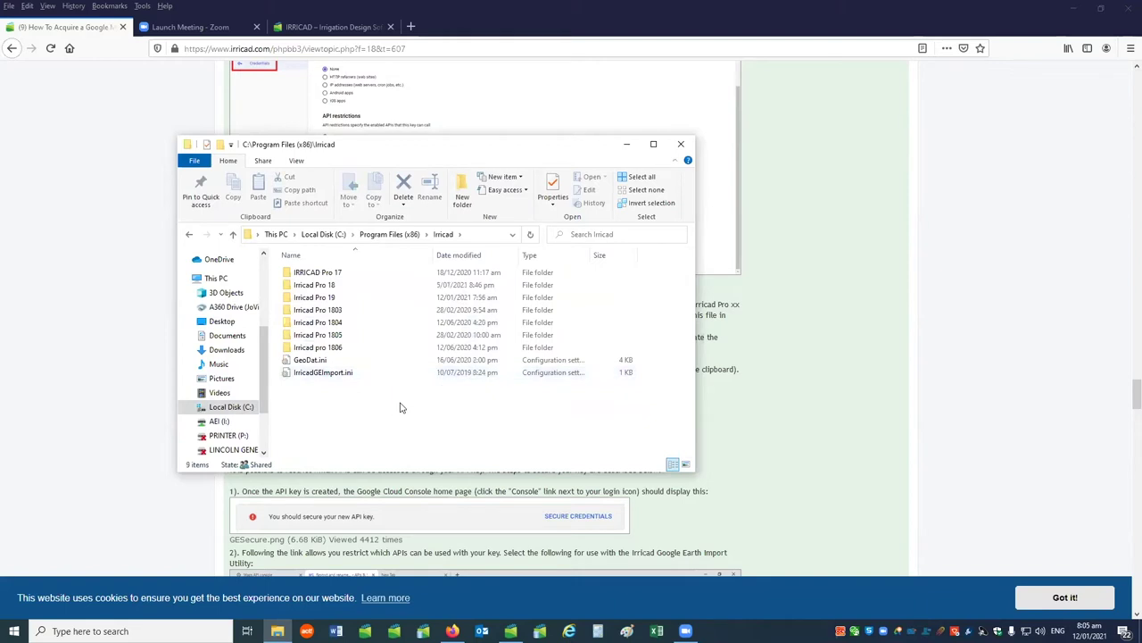
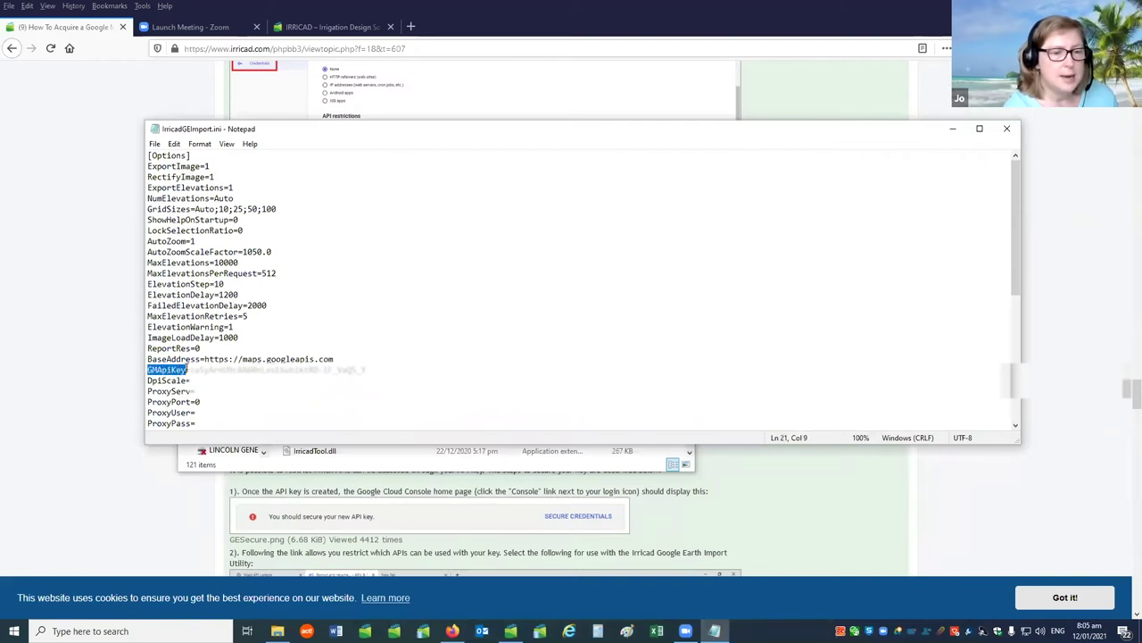
- Try to clear the GMApiKey value in the open IrricadGEImport.ini file and save it, then close Notepad
drag(365, 369, 191, 370)
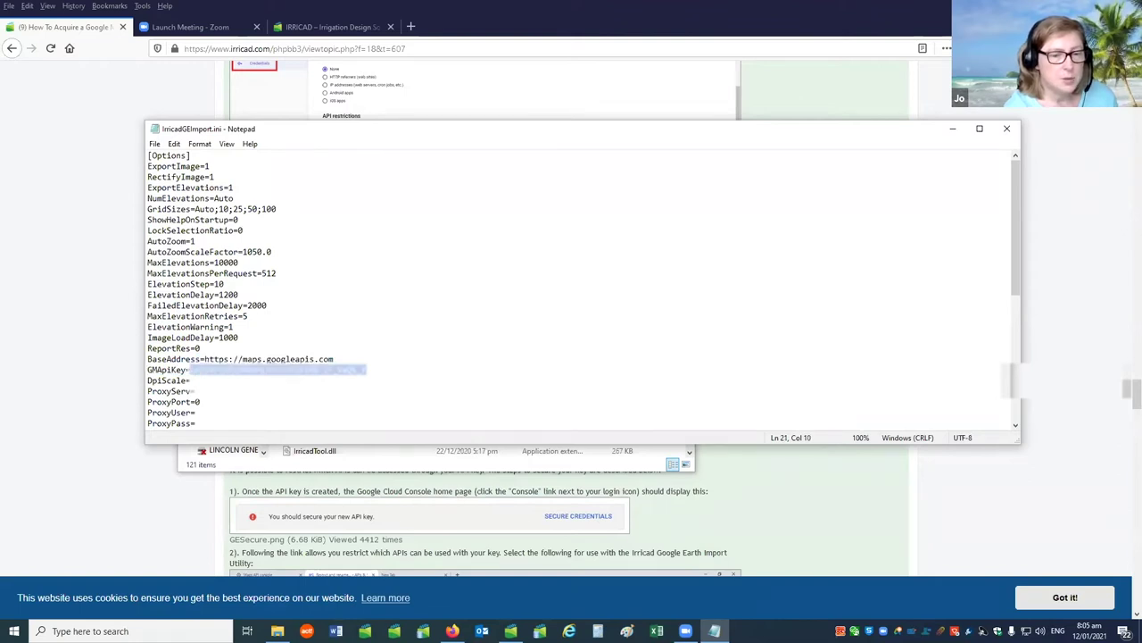
key(Delete)
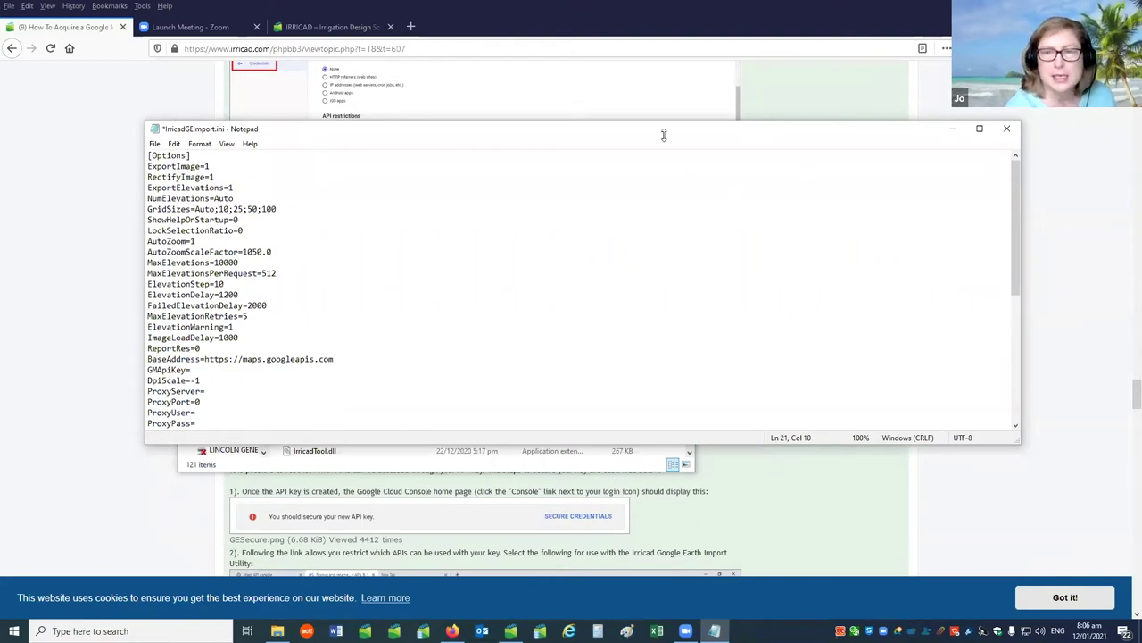
drag(650, 136, 582, 108)
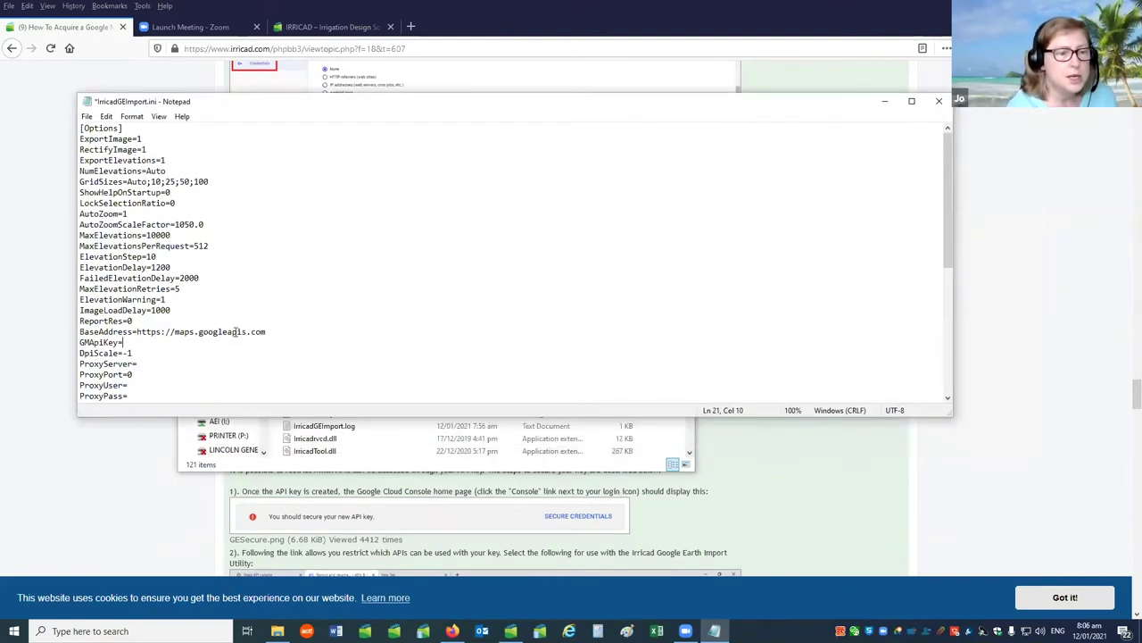
click(88, 116)
click(105, 170)
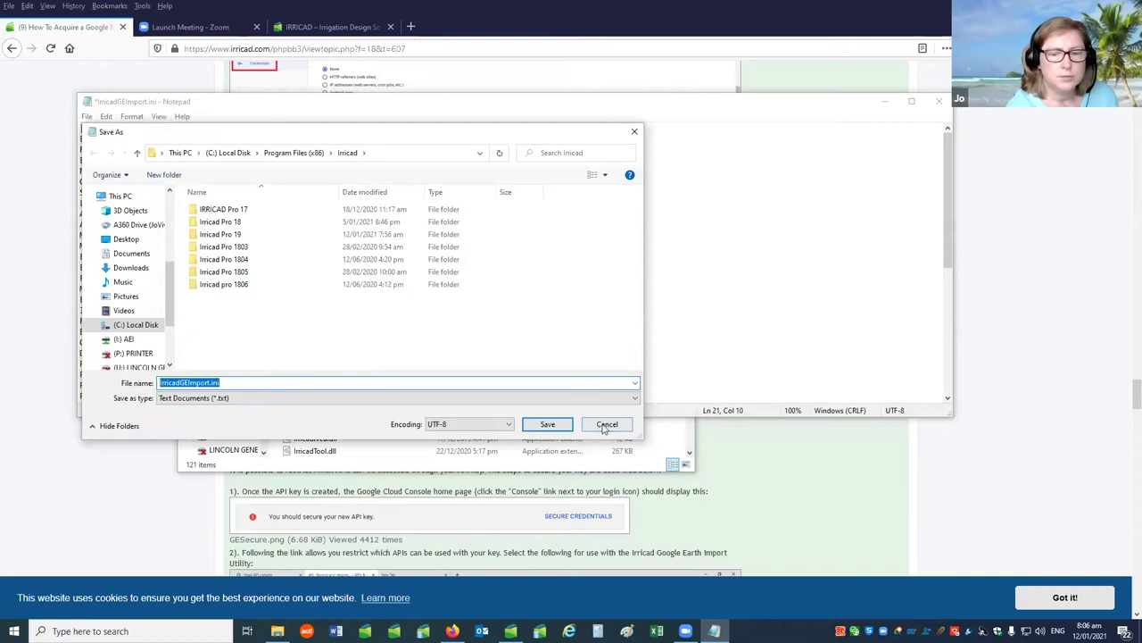
click(555, 427)
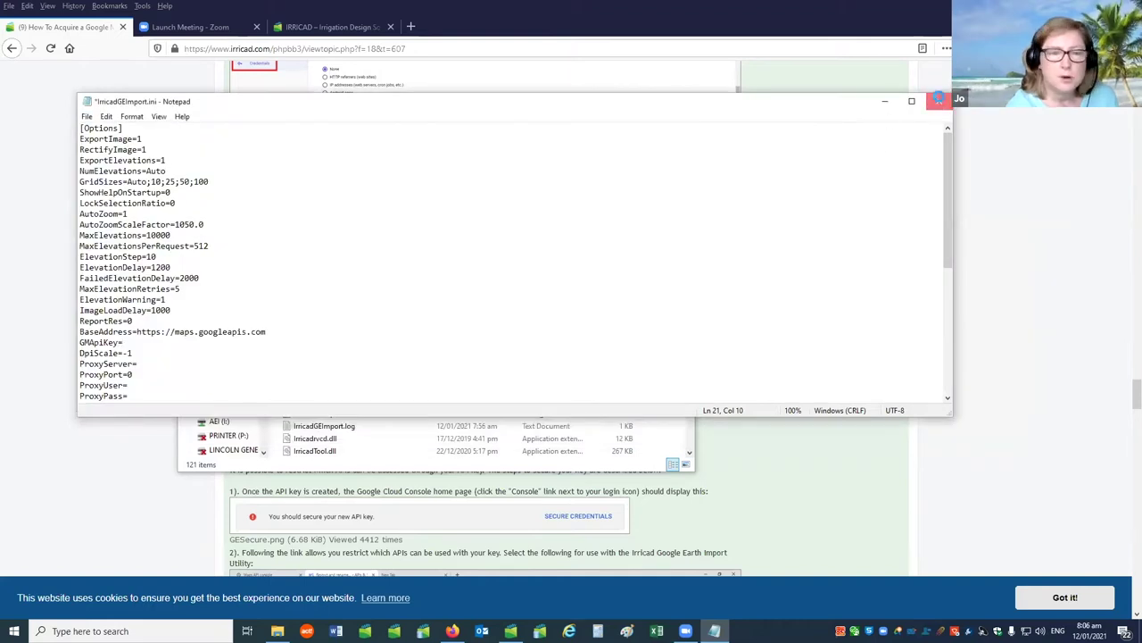
click(940, 101)
click(593, 324)
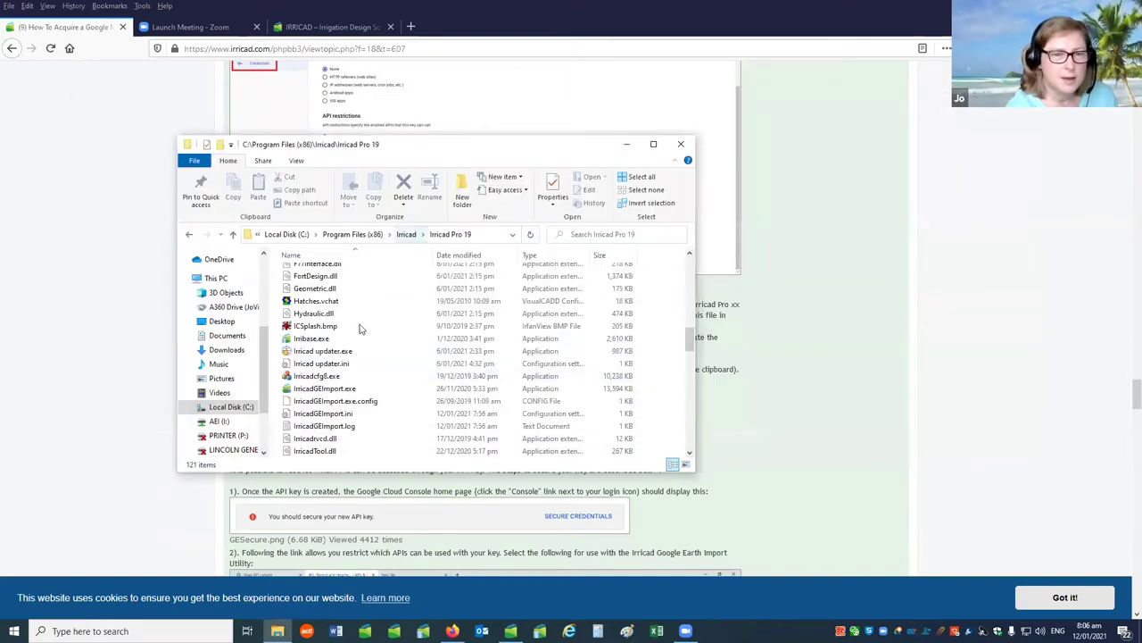
- Open IrricadGEImport.ini from the Irricad Pro 19 folder, delete the GMApiKey value, then save and close the file
click(323, 413)
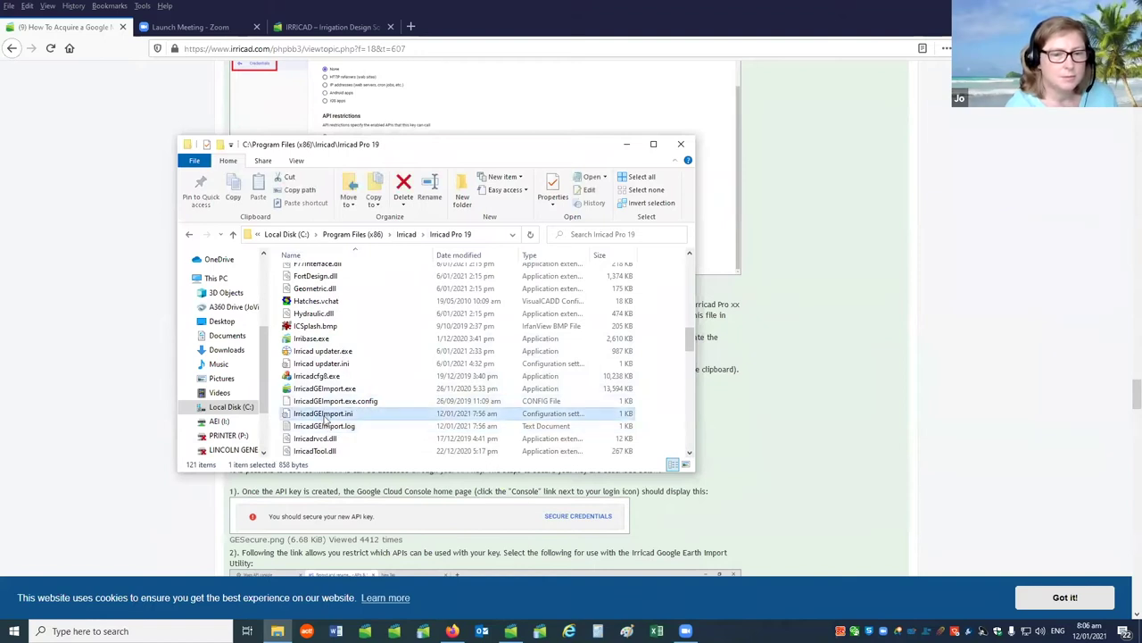
double_click(323, 414)
drag(309, 341, 122, 342)
key(Delete)
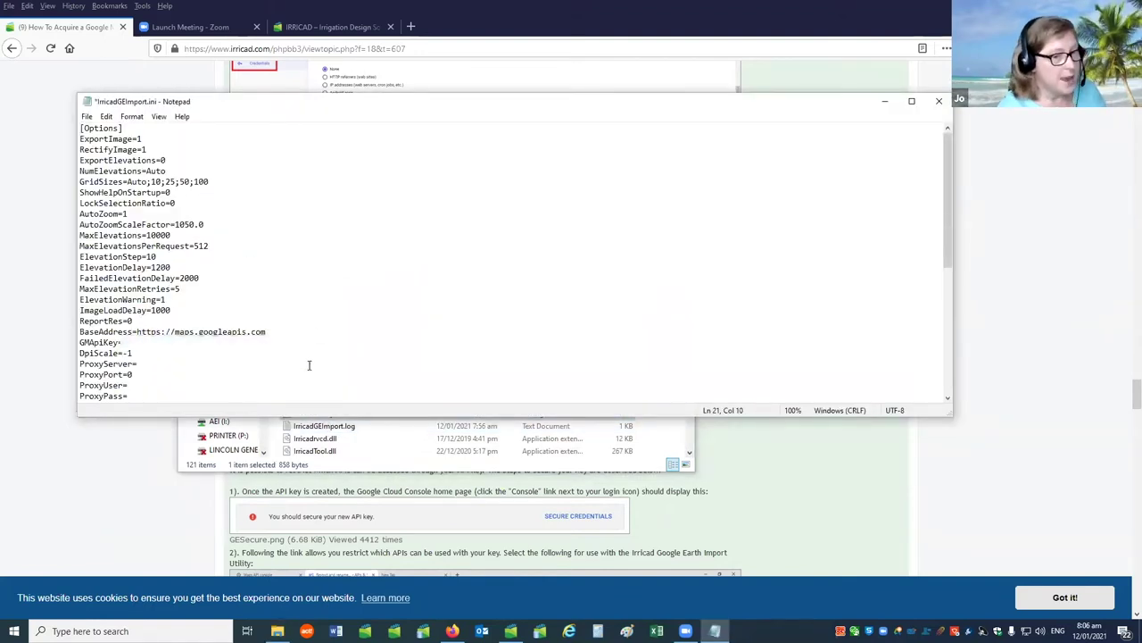
click(87, 116)
click(107, 170)
click(940, 103)
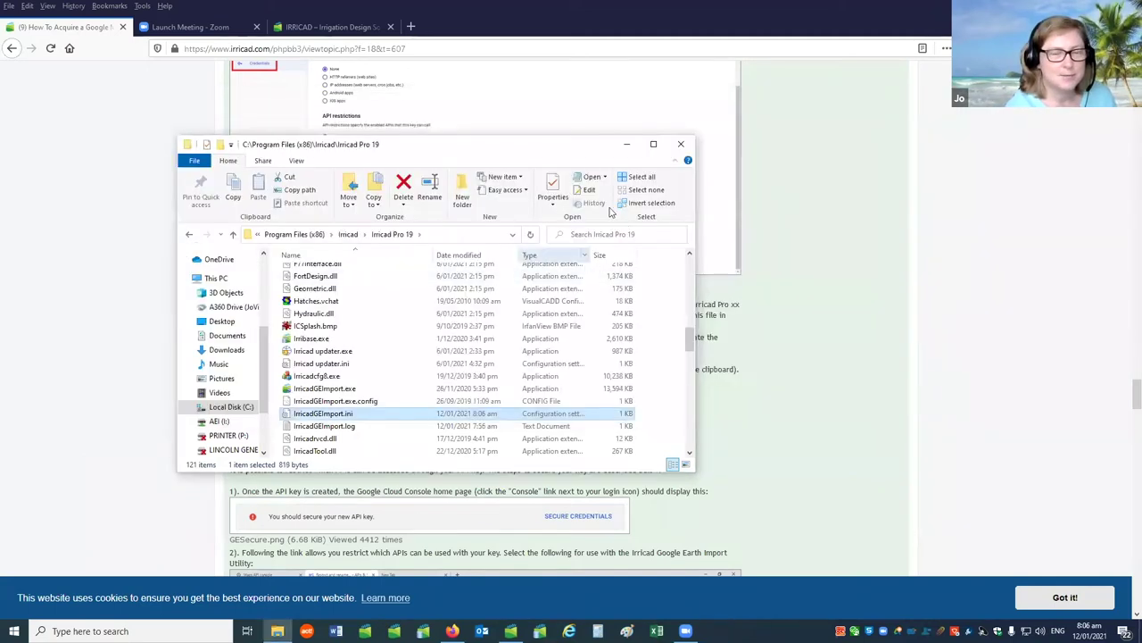
- Switch to Irricad, start Import from Google Earth, and enter the Google API key in the Missing API Key dialog
key(alt+Tab)
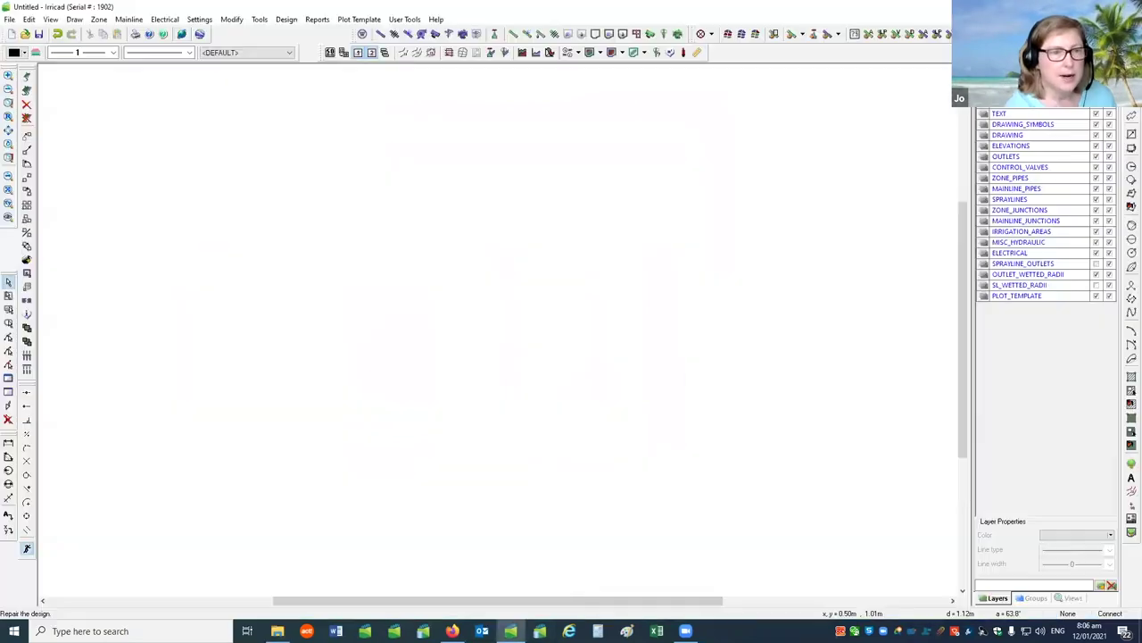
click(9, 18)
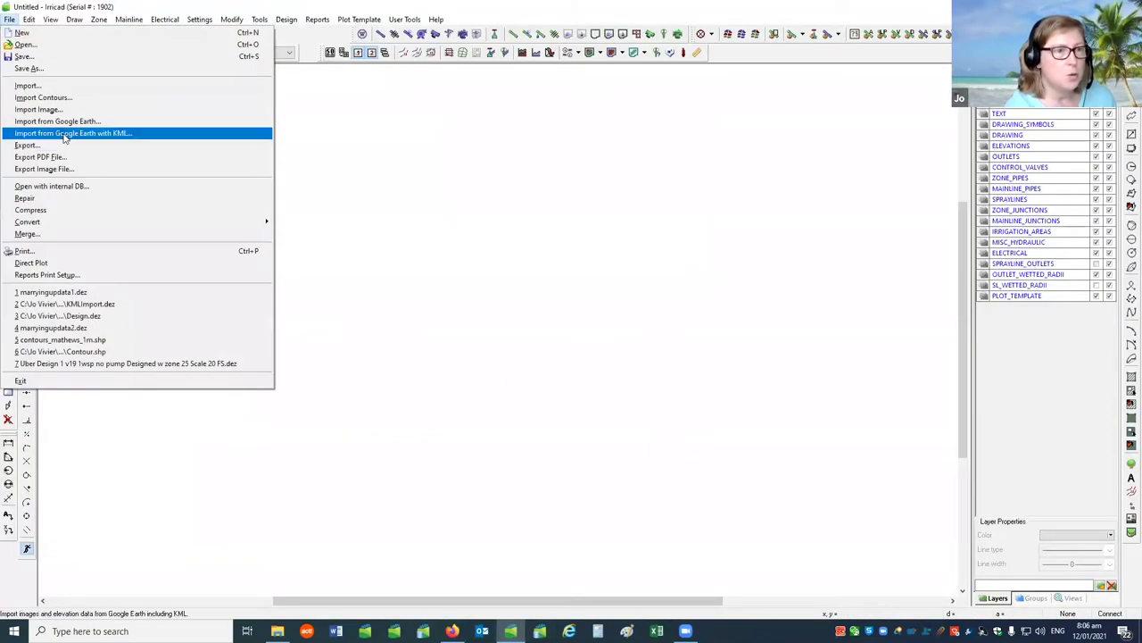
click(59, 120)
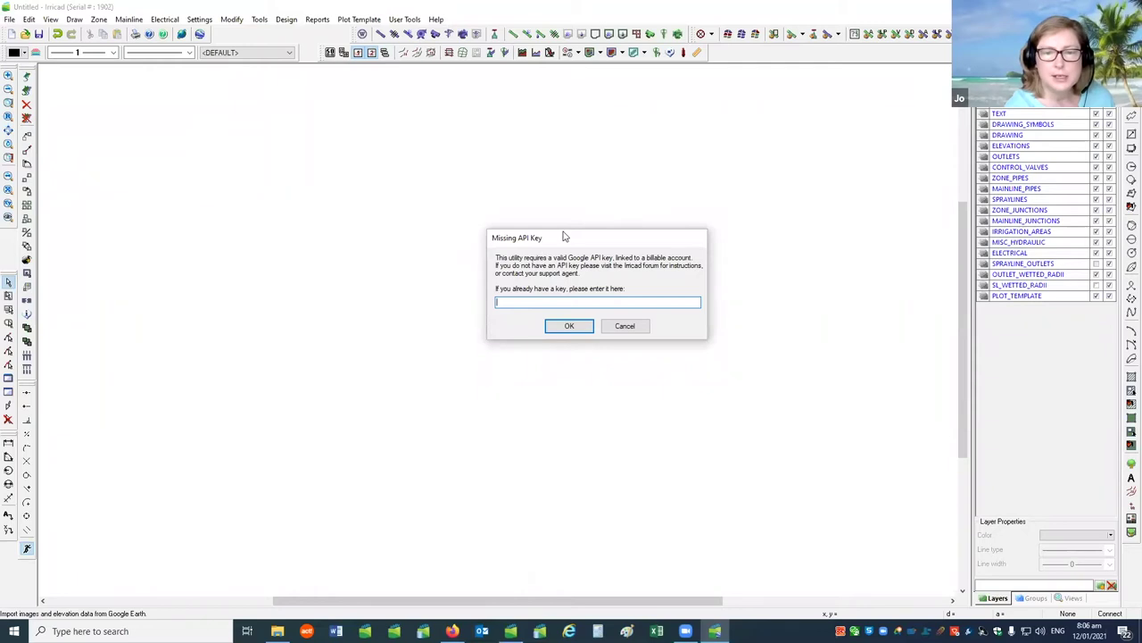
drag(563, 236, 483, 183)
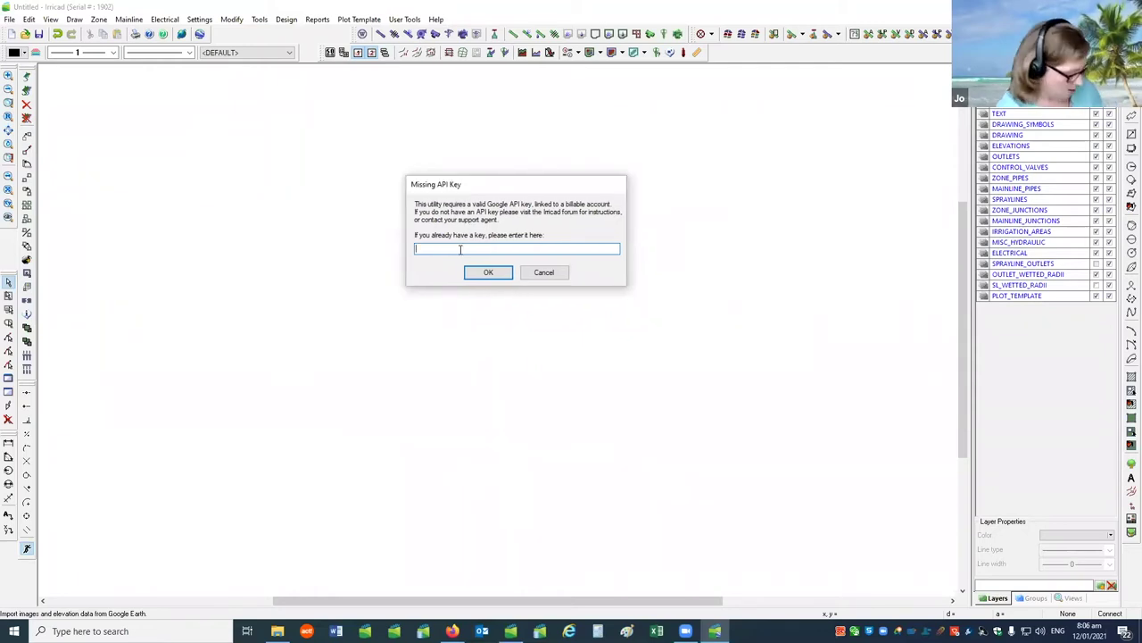
click(500, 271)
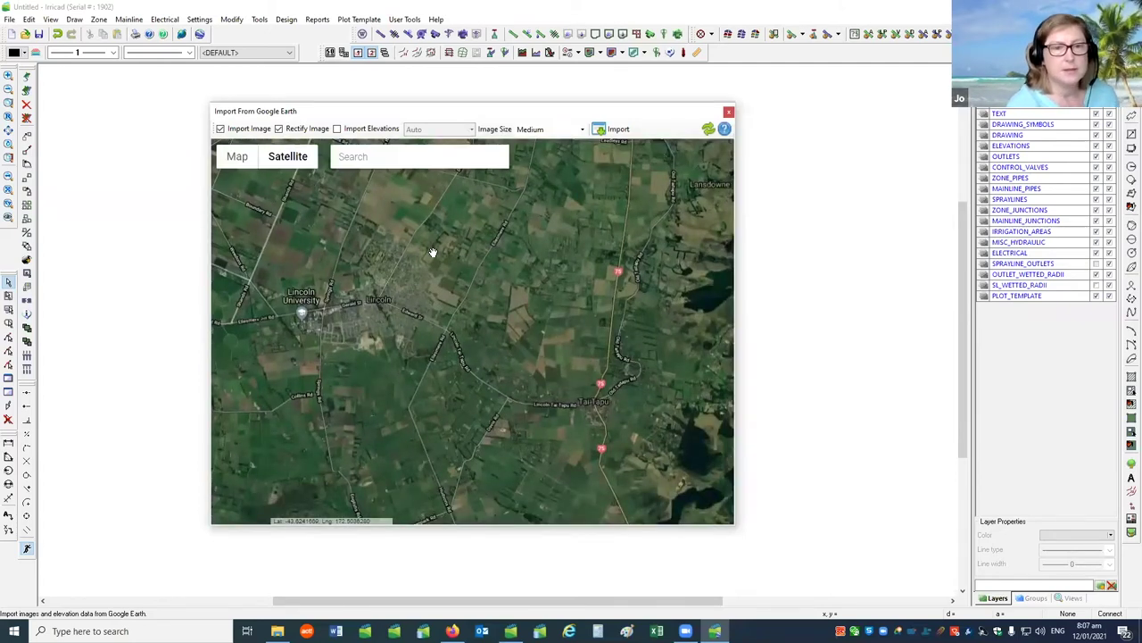
- Explore the satellite map from Lincoln past Tai Tapu and inspect the hills near Merchant of Venison up close
drag(497, 346, 416, 288)
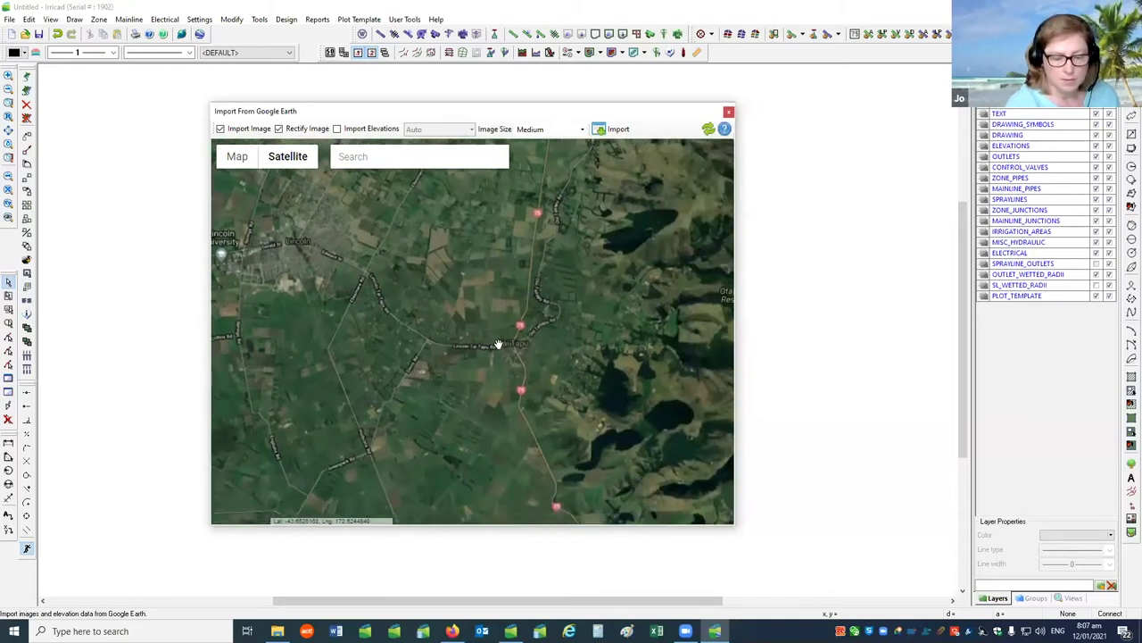
drag(543, 387, 541, 413)
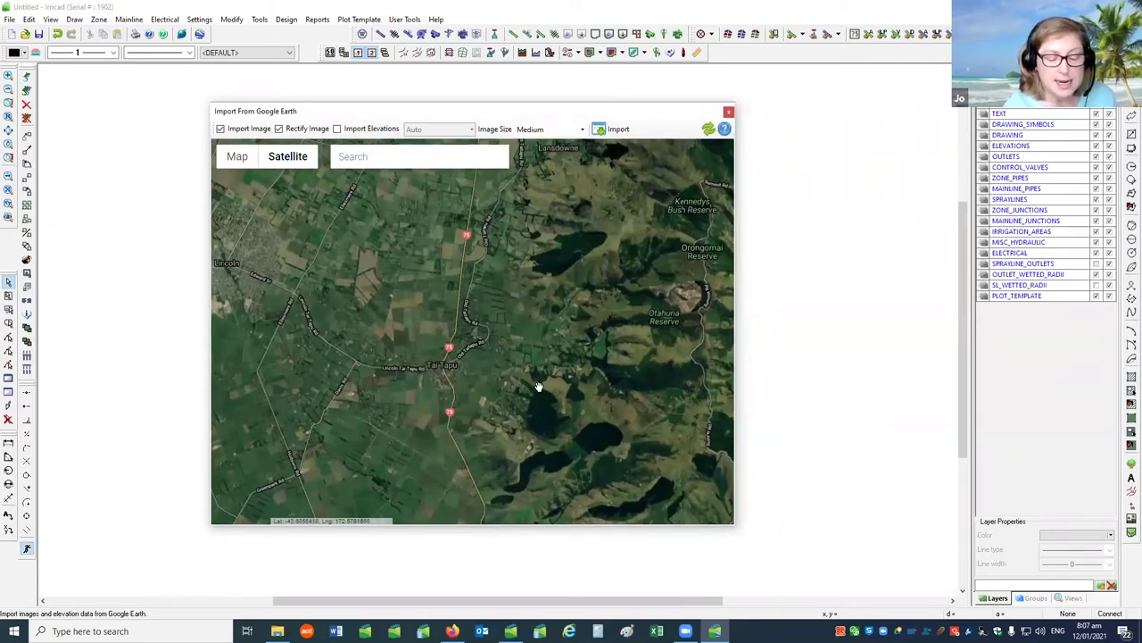
drag(548, 367, 504, 431)
scroll(561, 331, up, 5)
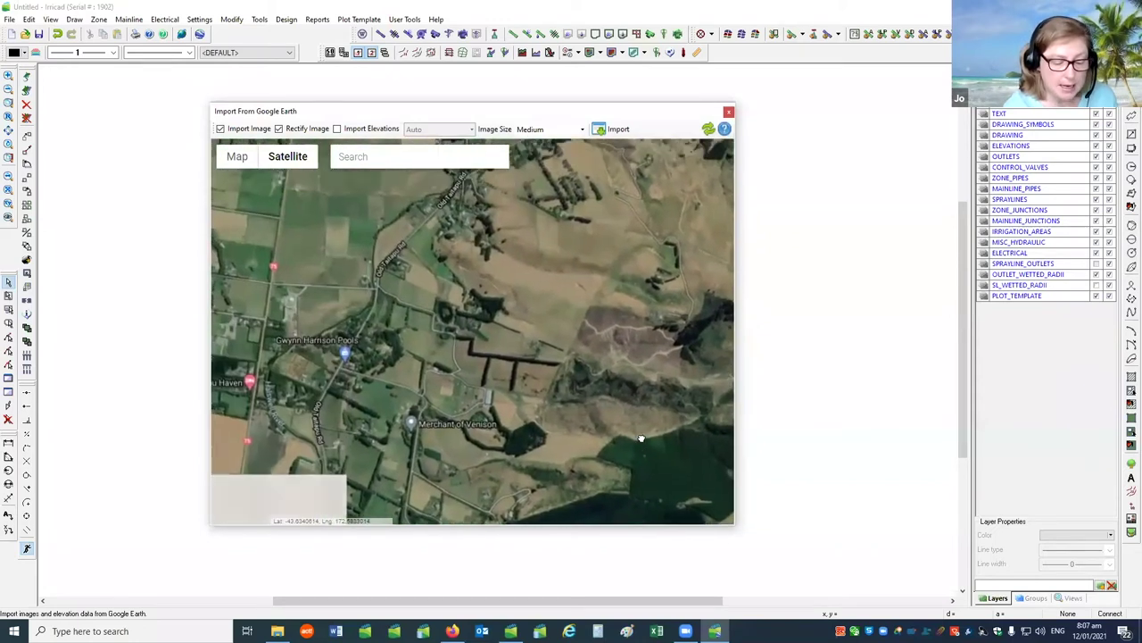
- Search the map for "lincoln, canterbury", choose Lincoln, Canterbury, New Zealand, and inspect the town up close
click(360, 158)
text(lincoln, cante)
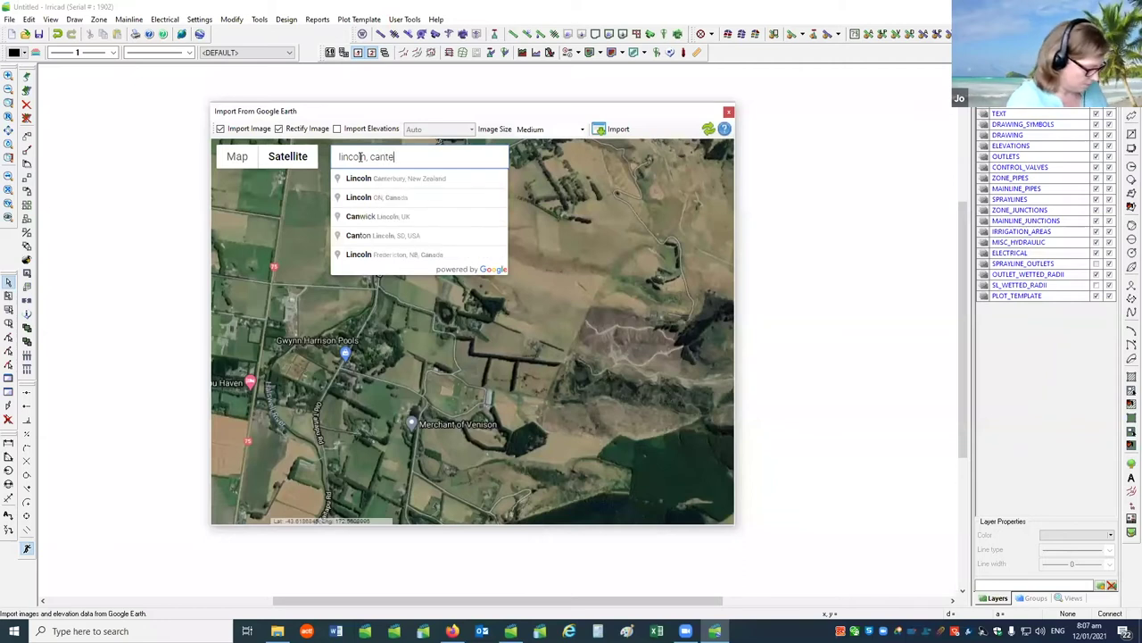
text(rbury)
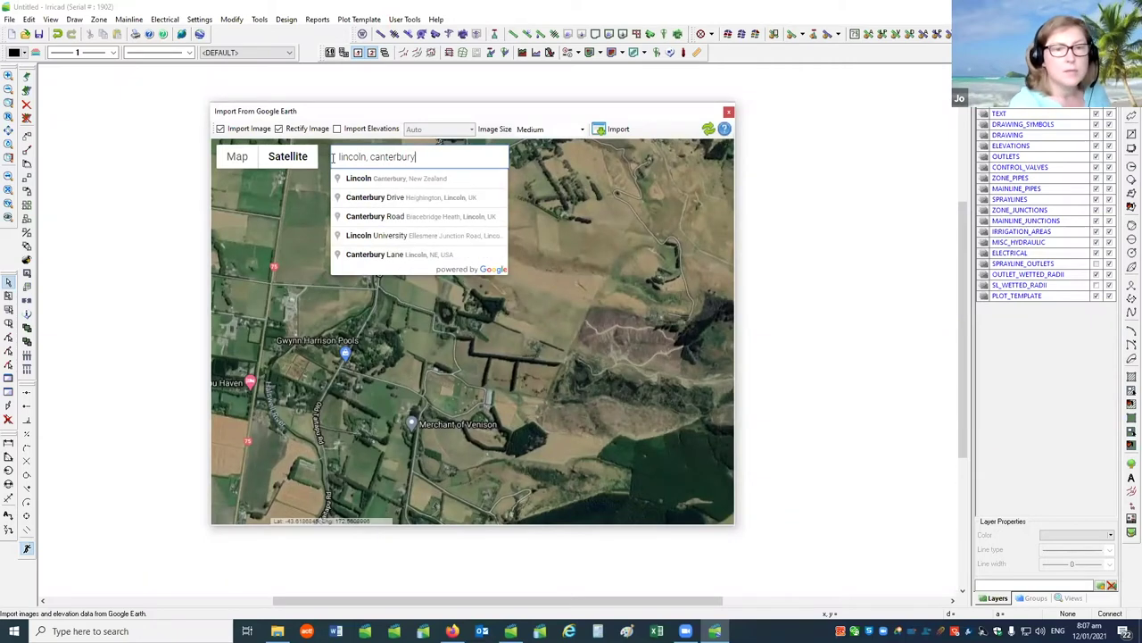
click(370, 180)
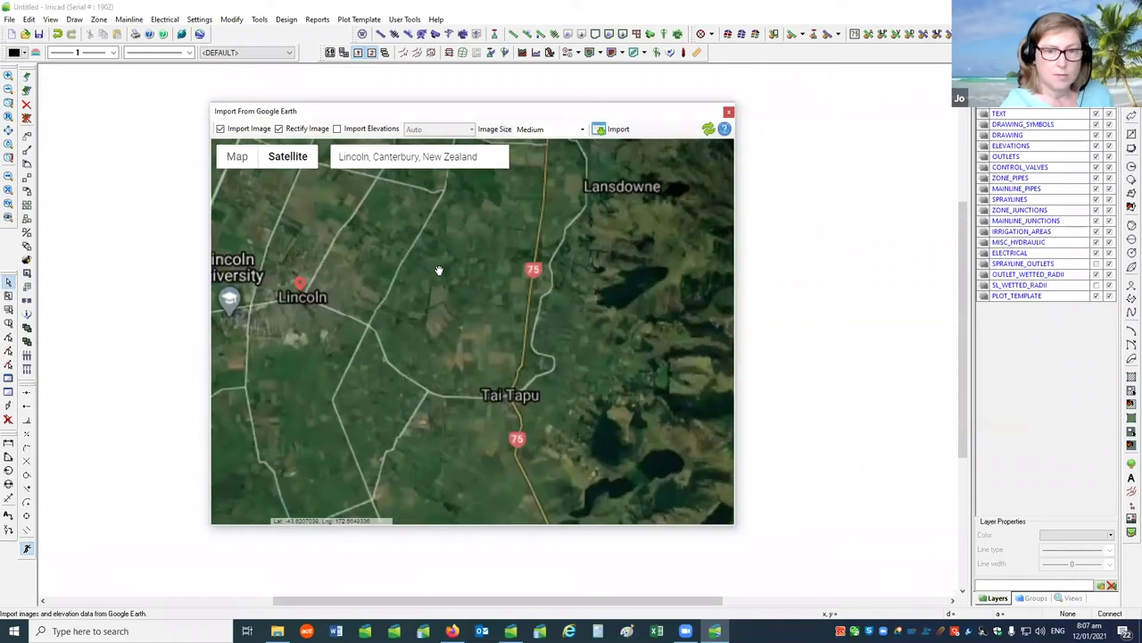
scroll(415, 259, up, 4)
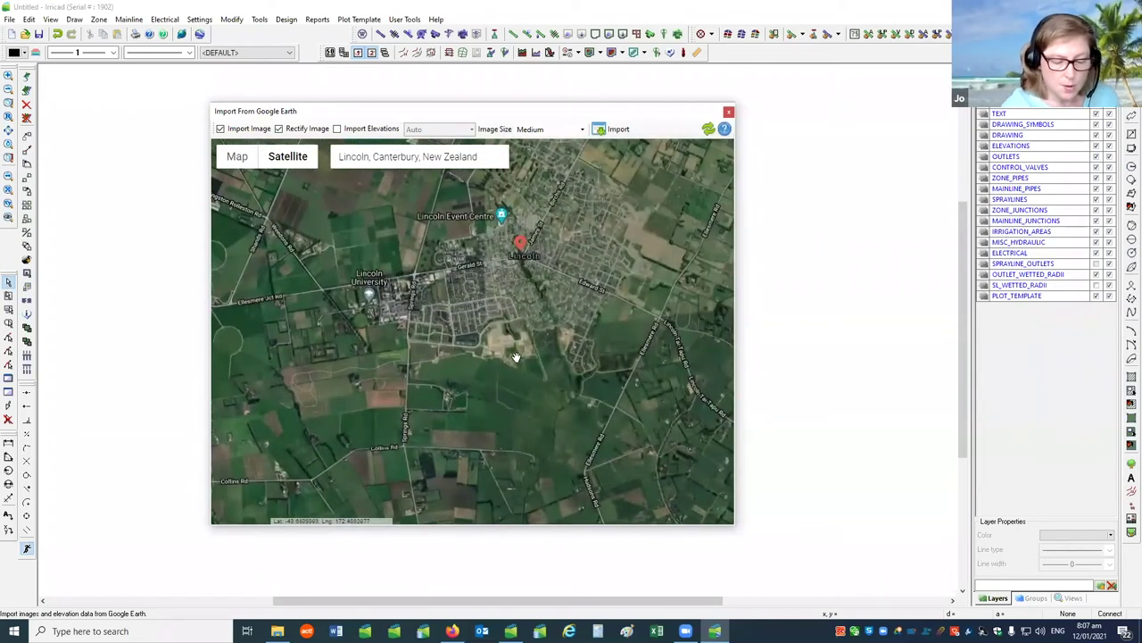
click(346, 158)
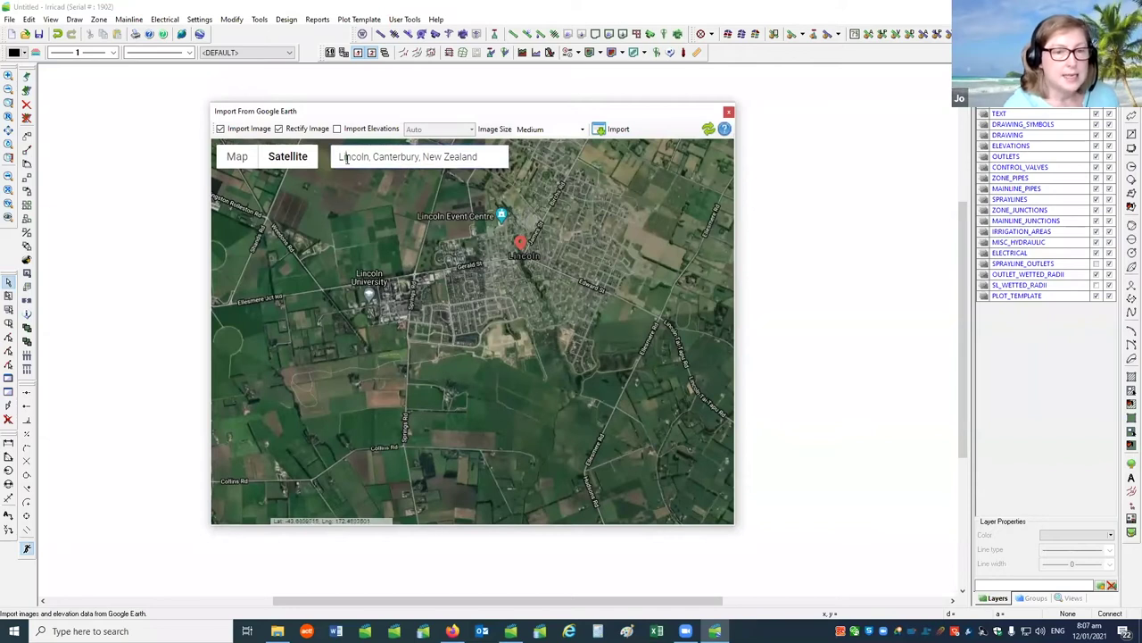
key(Return)
mouse_move(315, 156)
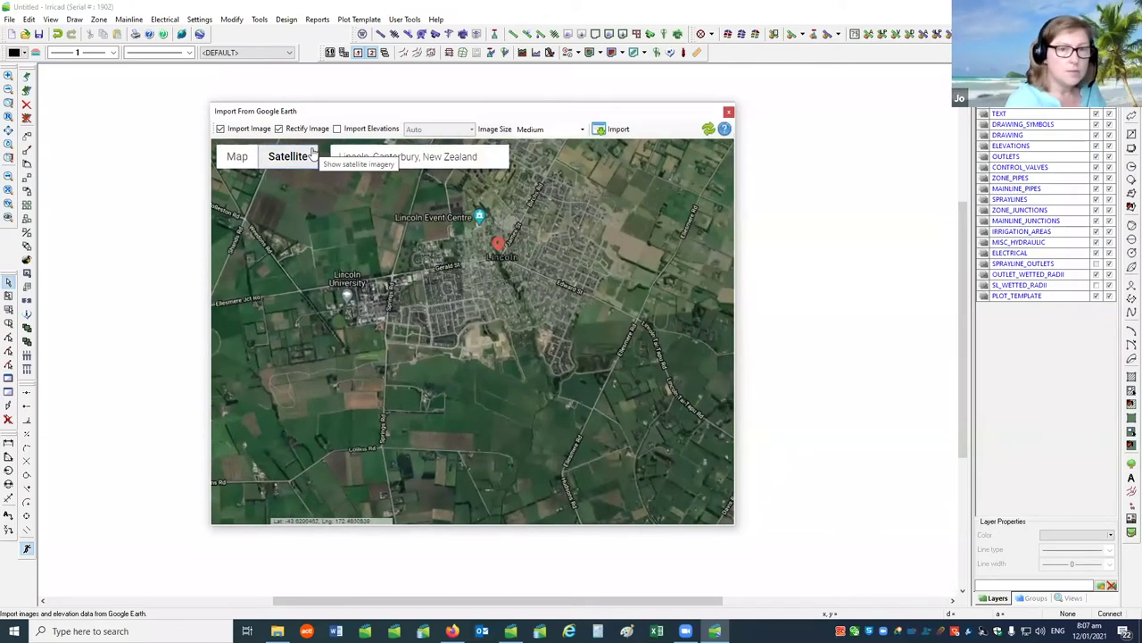
- Locate the coordinates -43.15,172.69 on the import map, inspect the area, and close the Import From Google Earth window
triple_click(416, 157)
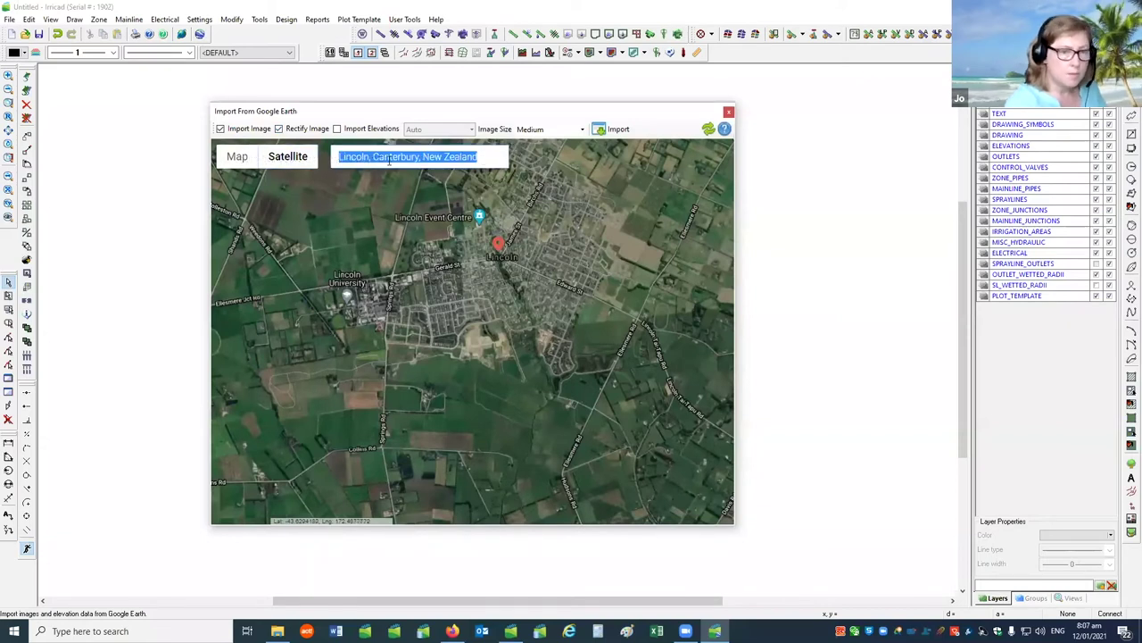
text(-43.1)
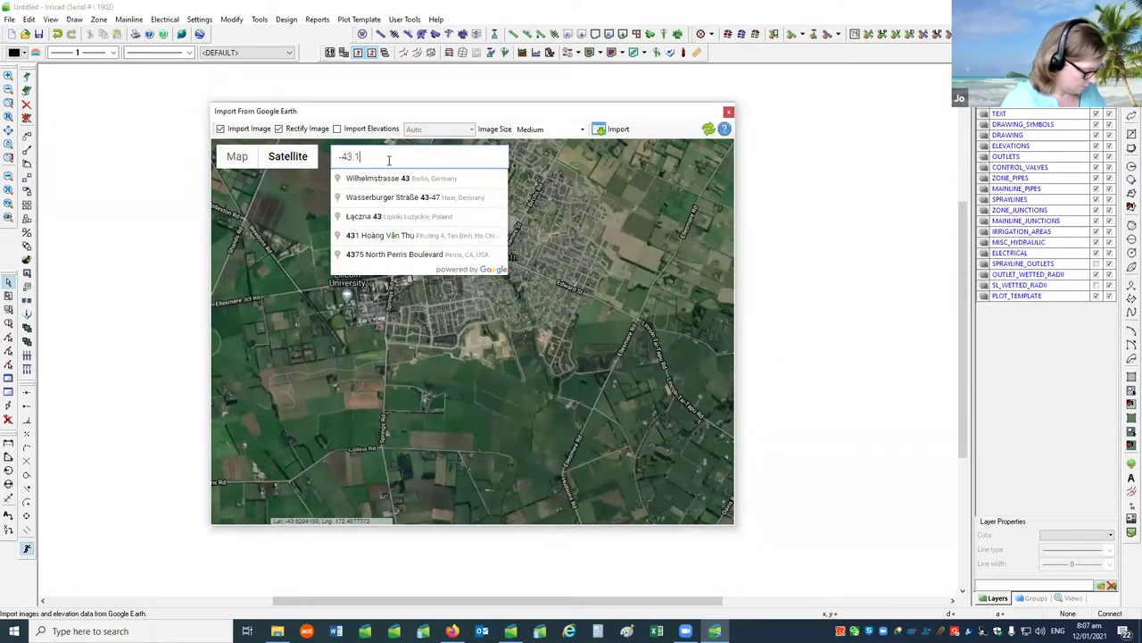
text(5,172.69)
key(Return)
scroll(446, 294, up, 2)
scroll(447, 297, down, 1)
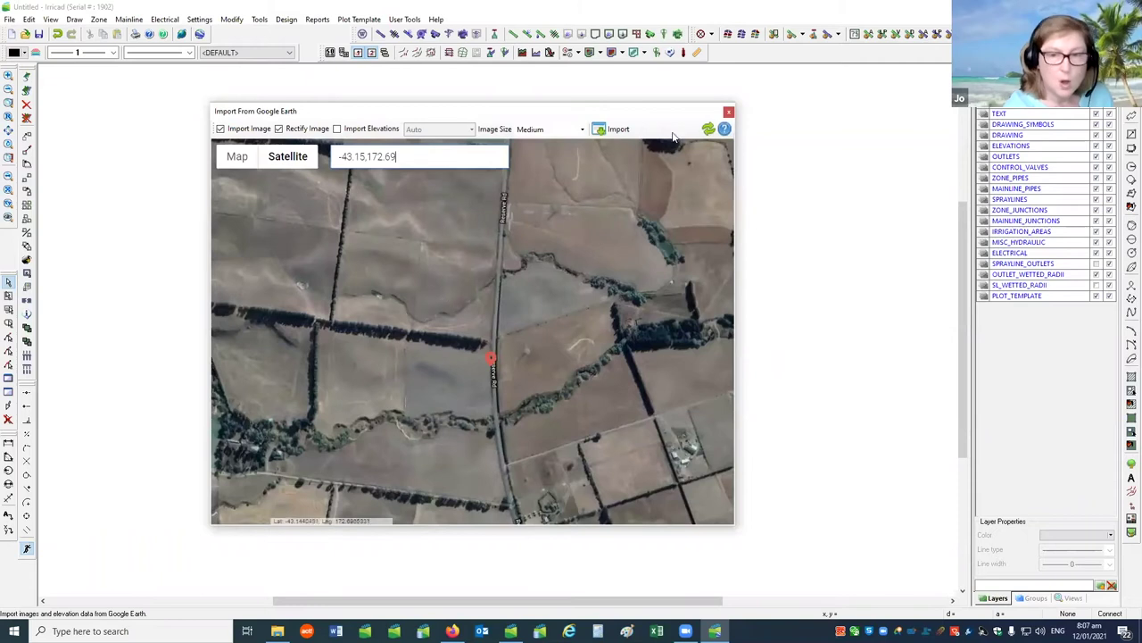
click(729, 112)
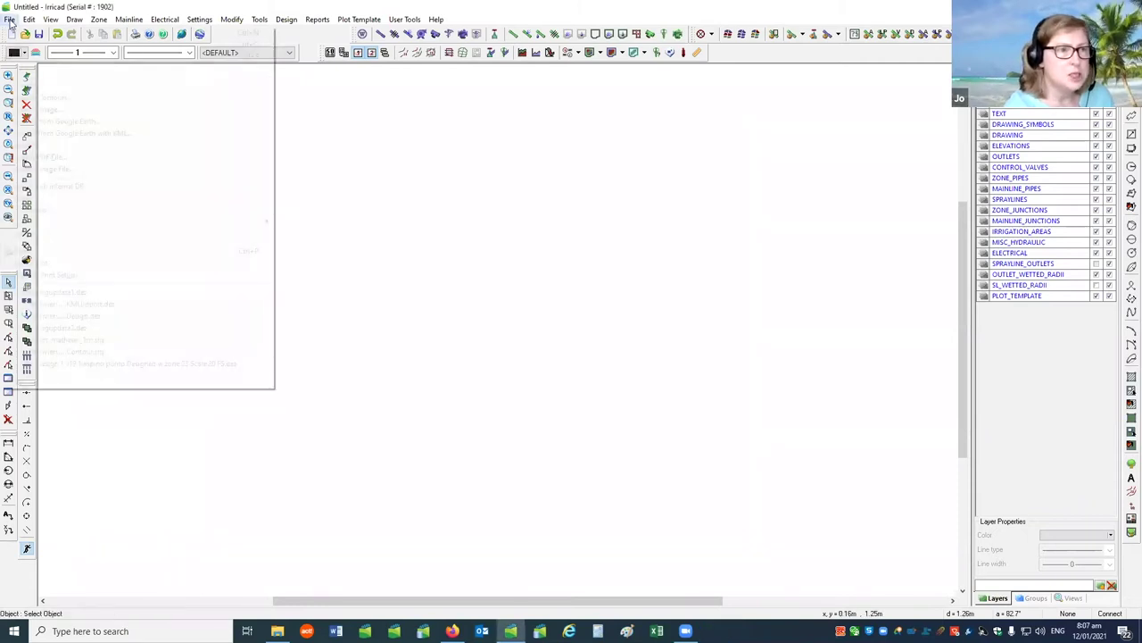
- Load the place KMZ file from the ImportingBackgroundData folder with Import from Google Earth with KML, view its boundary, and close the window
click(9, 19)
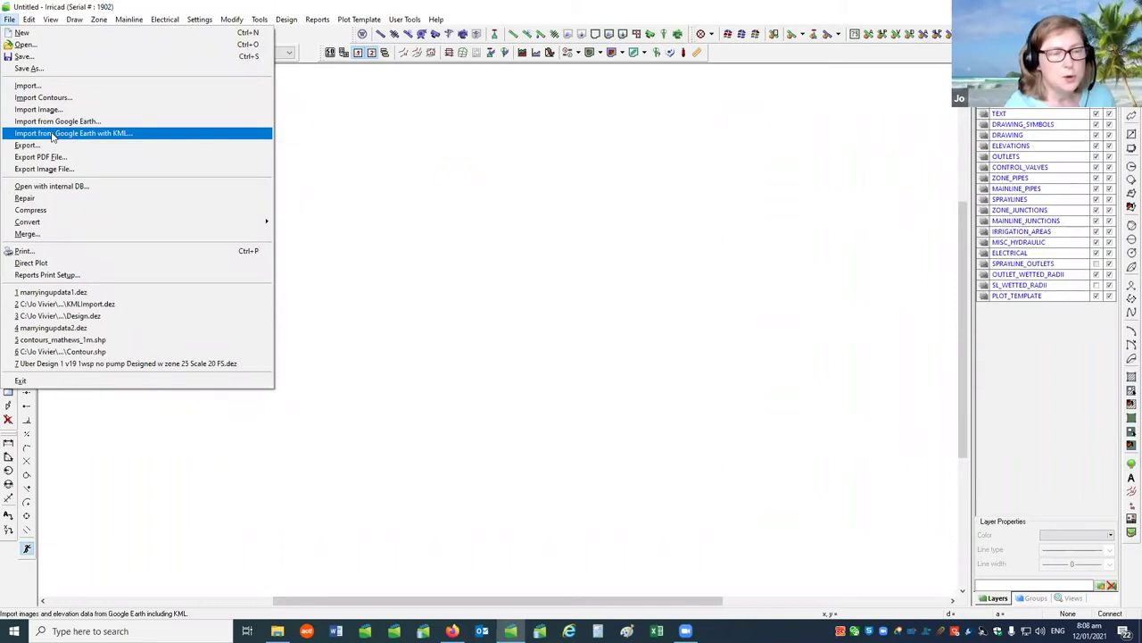
click(52, 135)
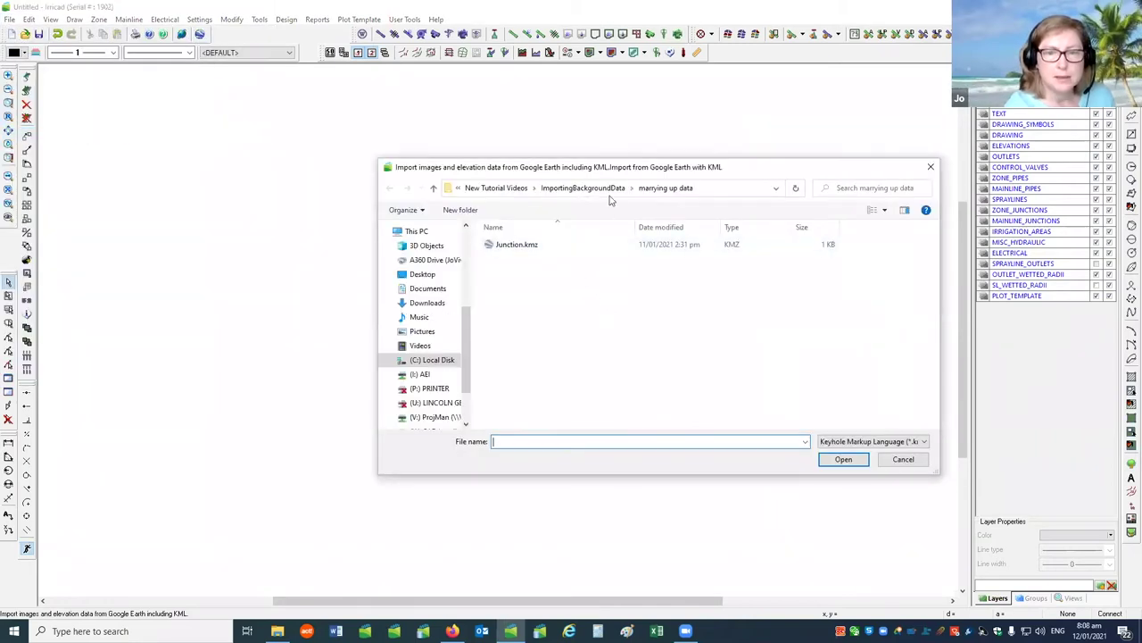
click(512, 188)
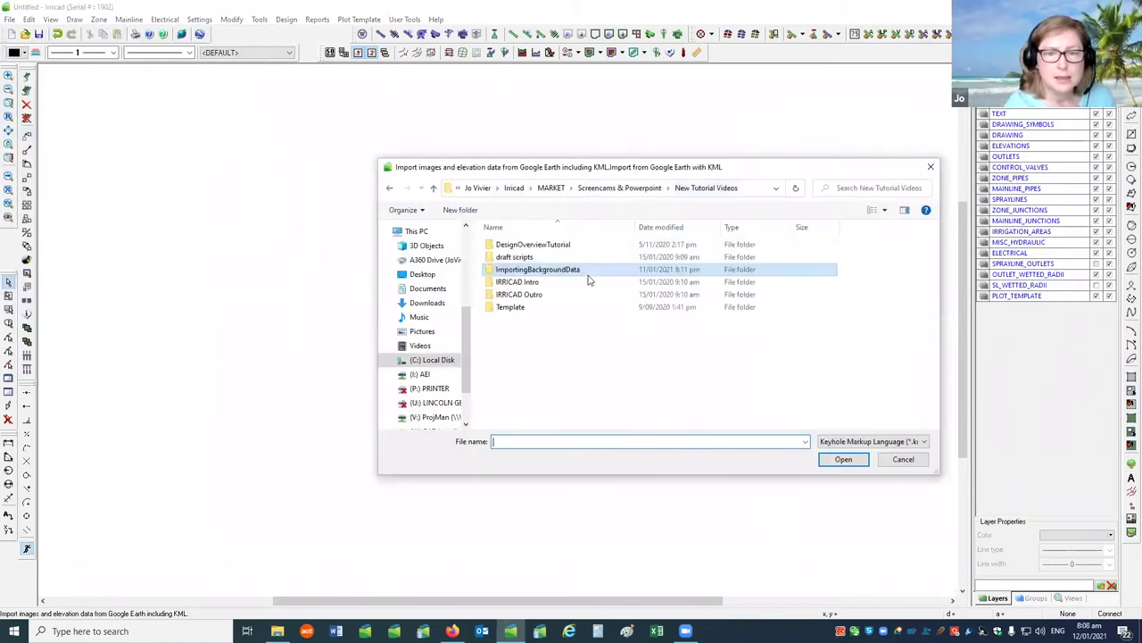
double_click(542, 278)
click(539, 273)
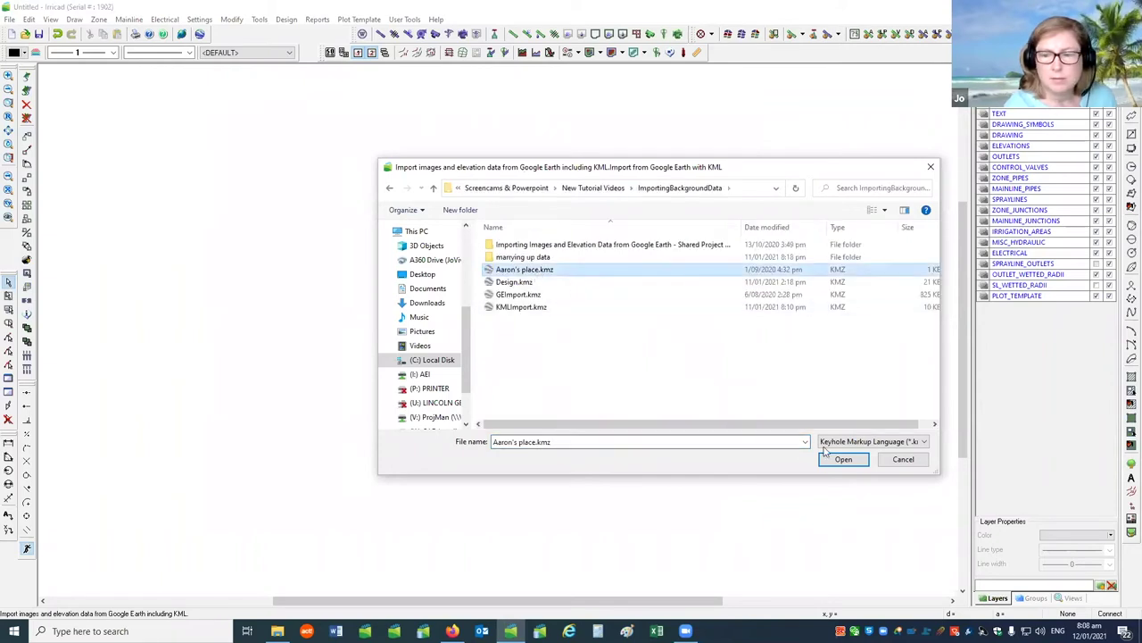
click(823, 455)
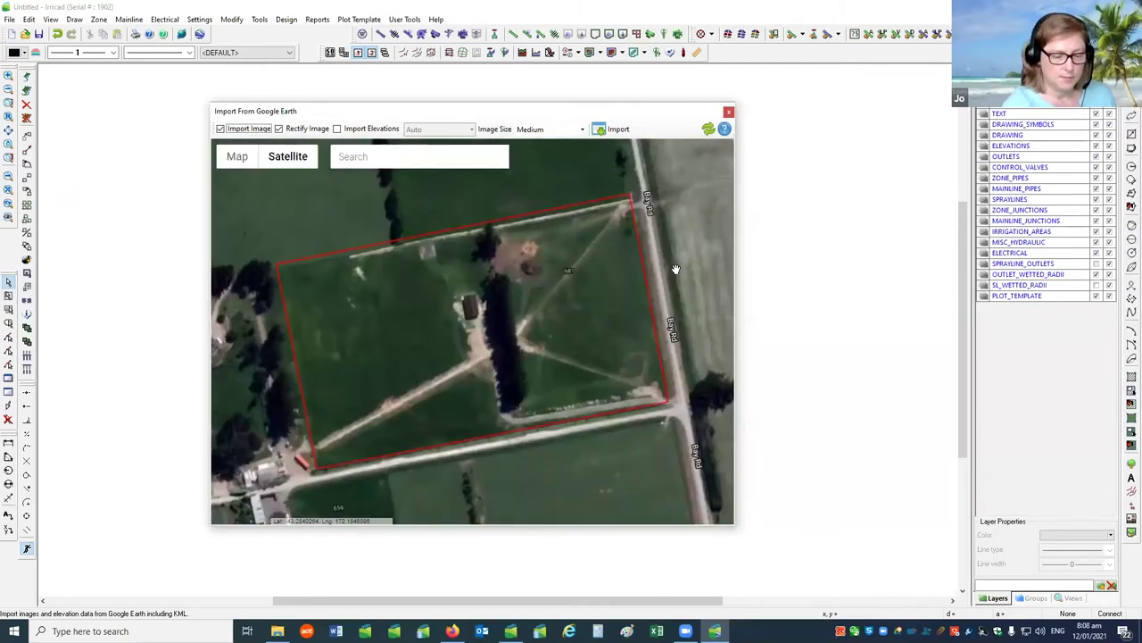
click(728, 113)
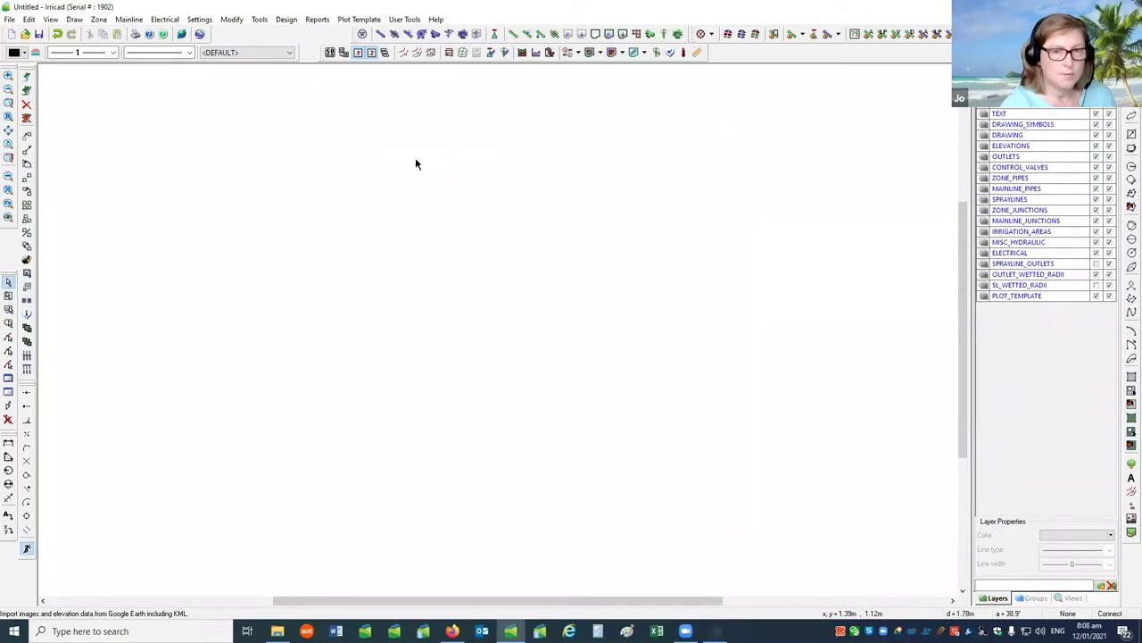
- Start Import from Google Earth and bring the hilly terrain northwest of the farm paddocks into the satellite view
click(13, 20)
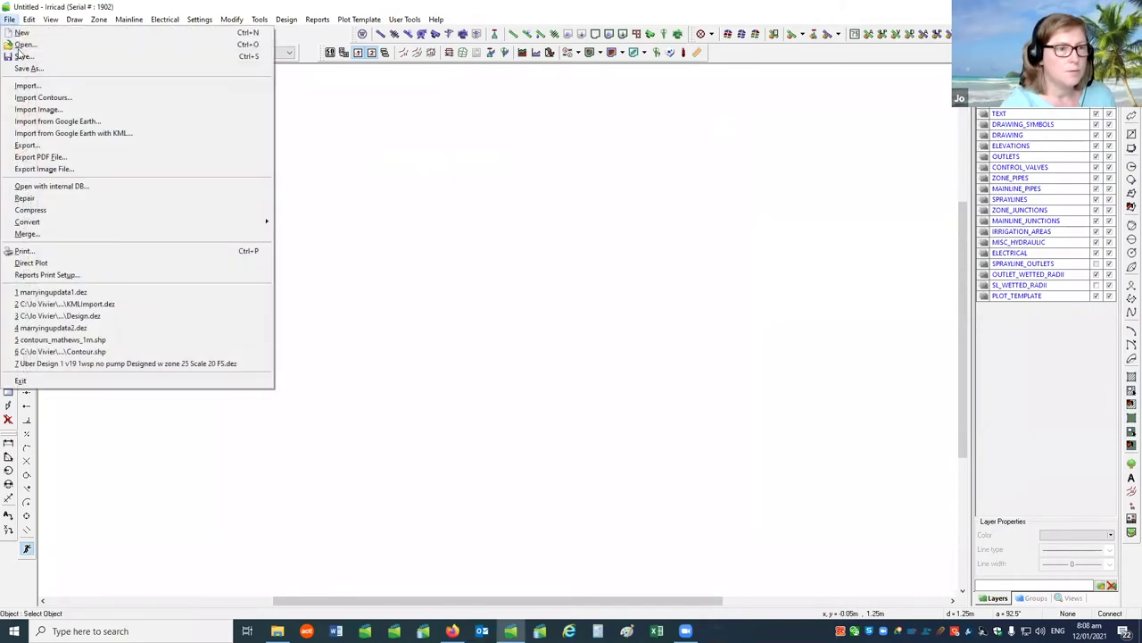
click(53, 121)
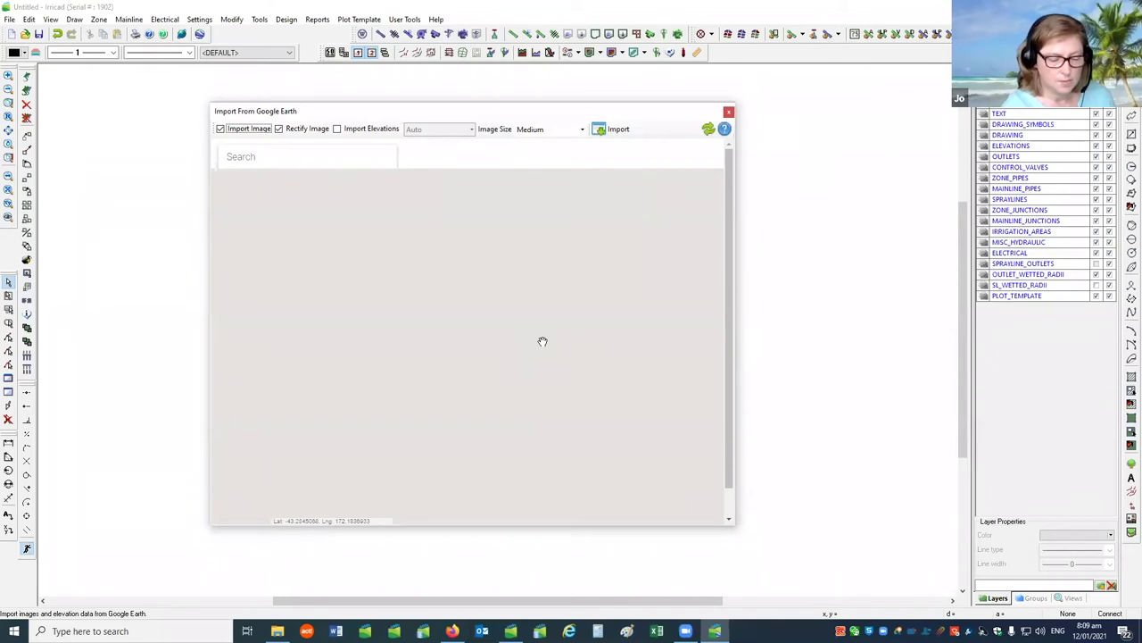
scroll(547, 343, down, 2)
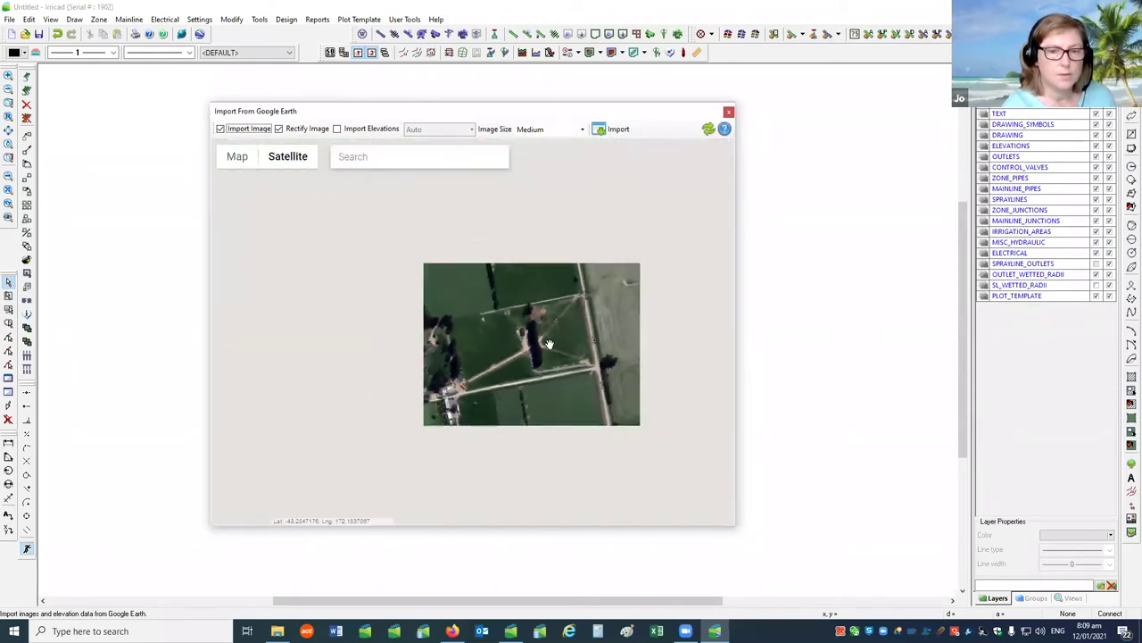
scroll(553, 391, down, 2)
scroll(544, 420, down, 3)
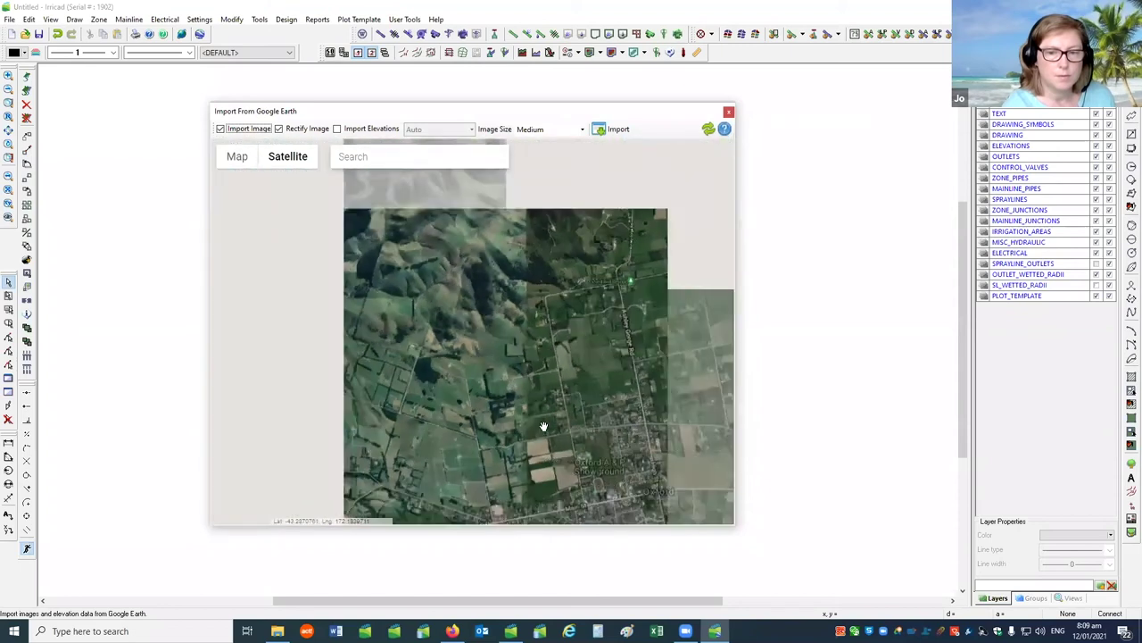
scroll(537, 266, up, 1)
scroll(537, 266, up, 4)
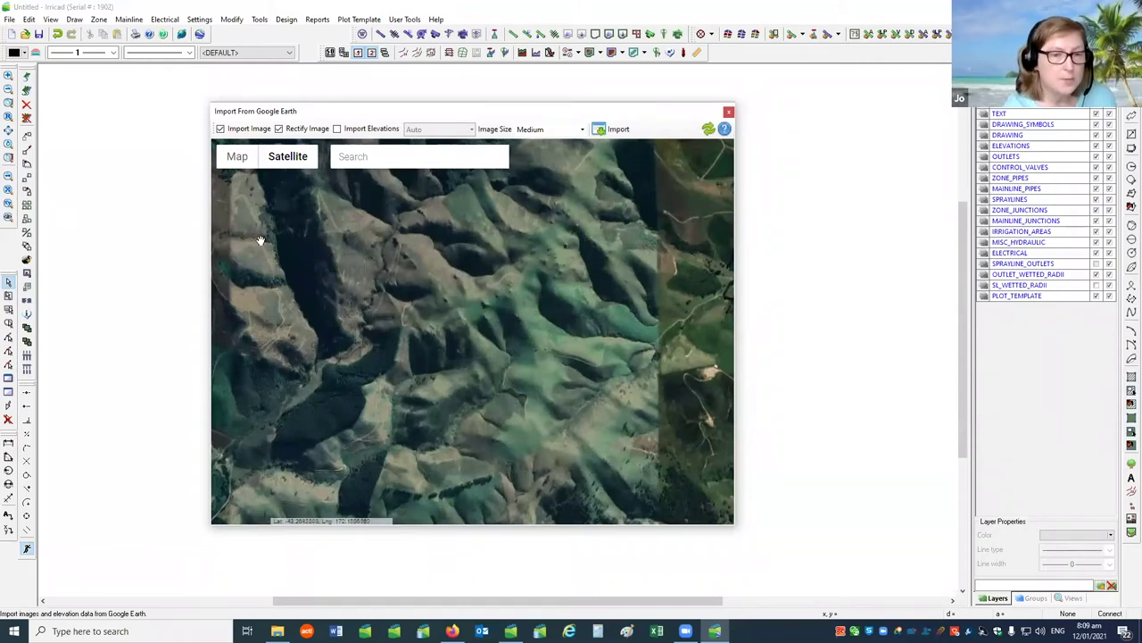
- Toggle the Import Image and Rectify Image options off and back on
click(220, 129)
click(220, 130)
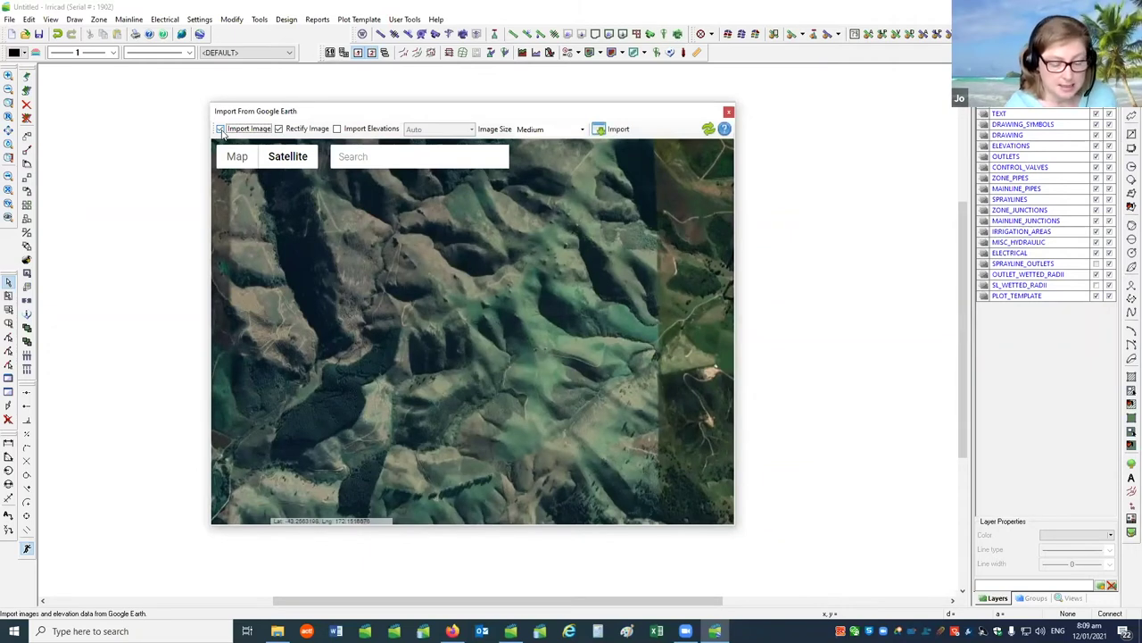
click(280, 129)
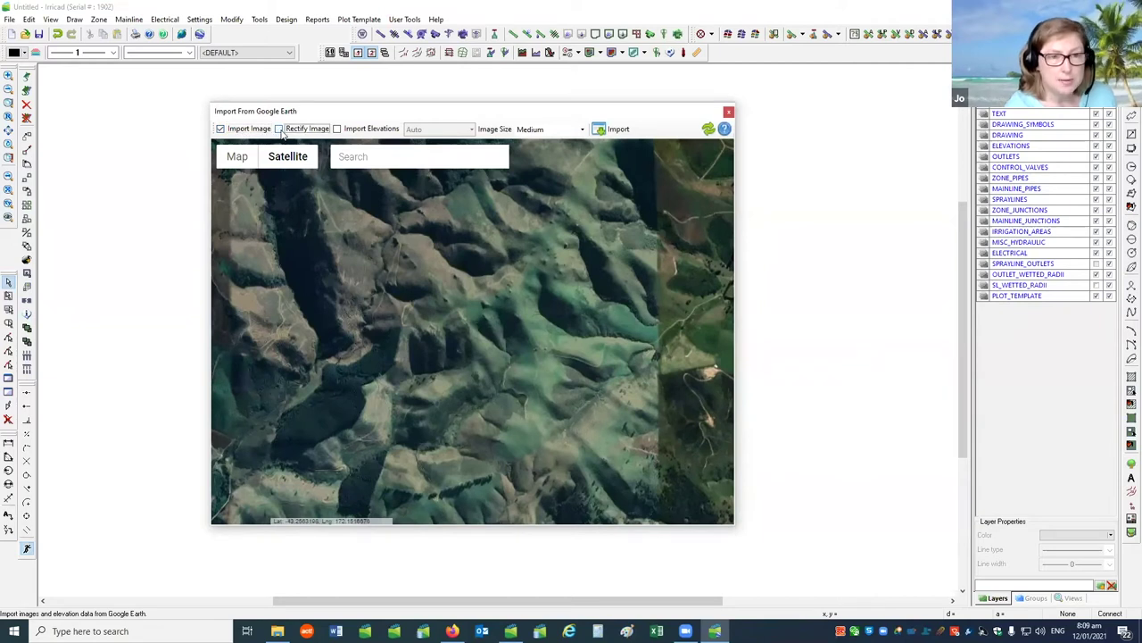
click(279, 130)
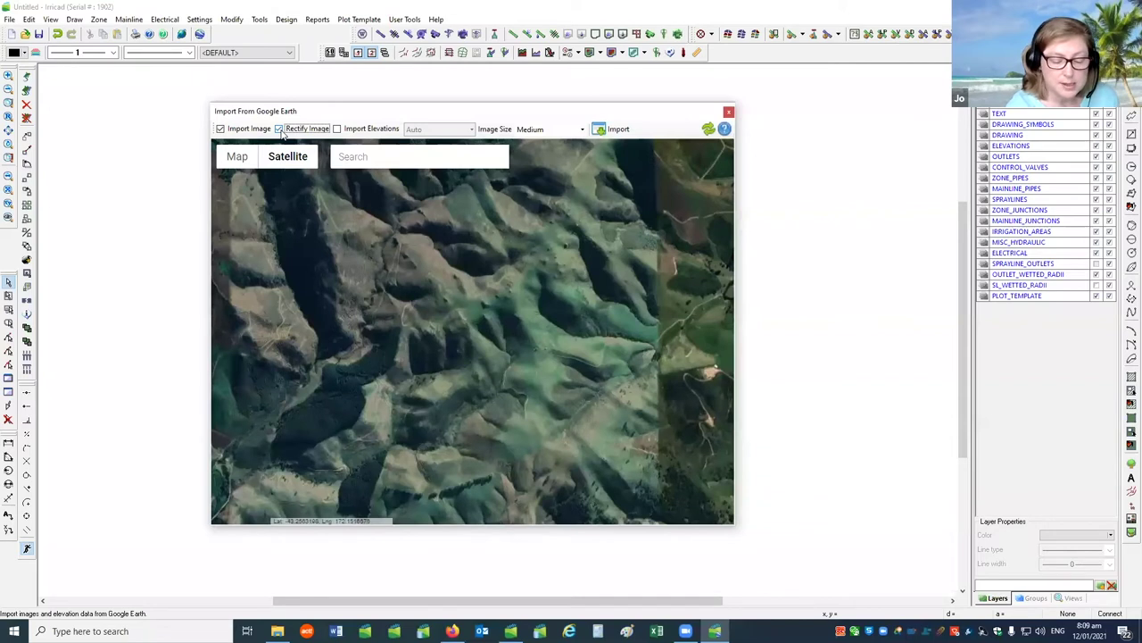
click(280, 129)
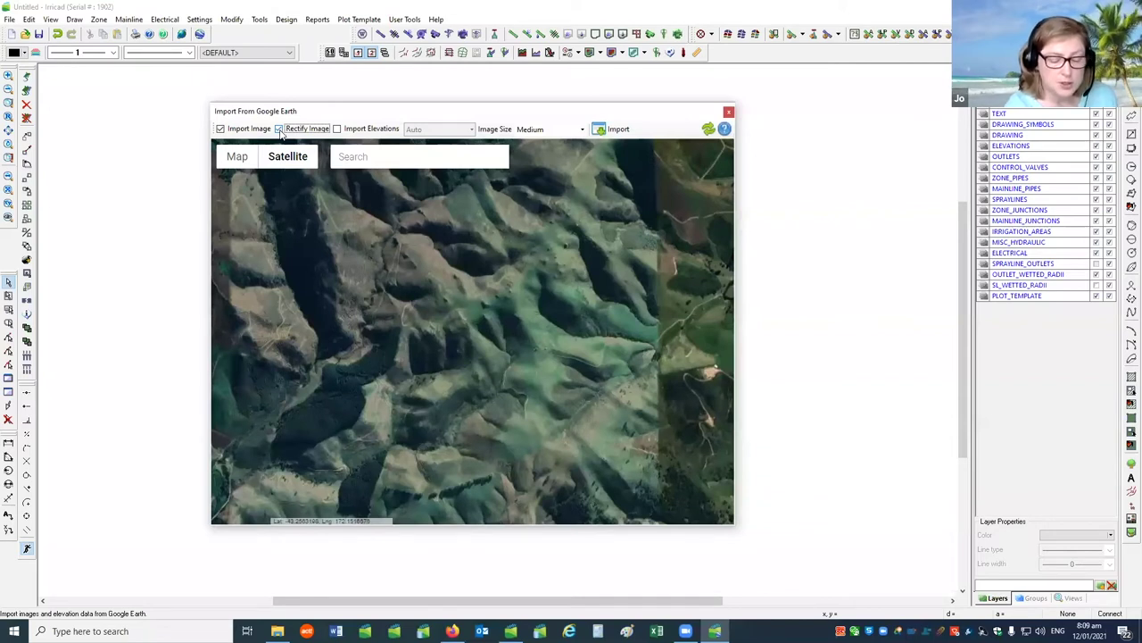
click(280, 129)
- Enable Import Elevations with Auto spacing and set the image size to Medium
click(337, 129)
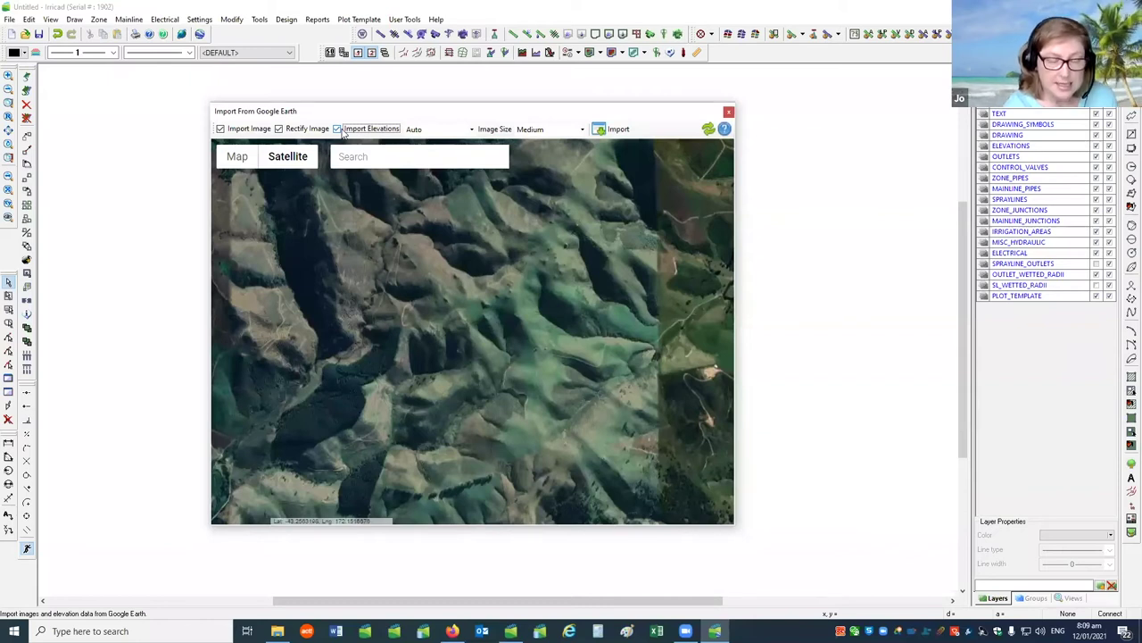
click(472, 130)
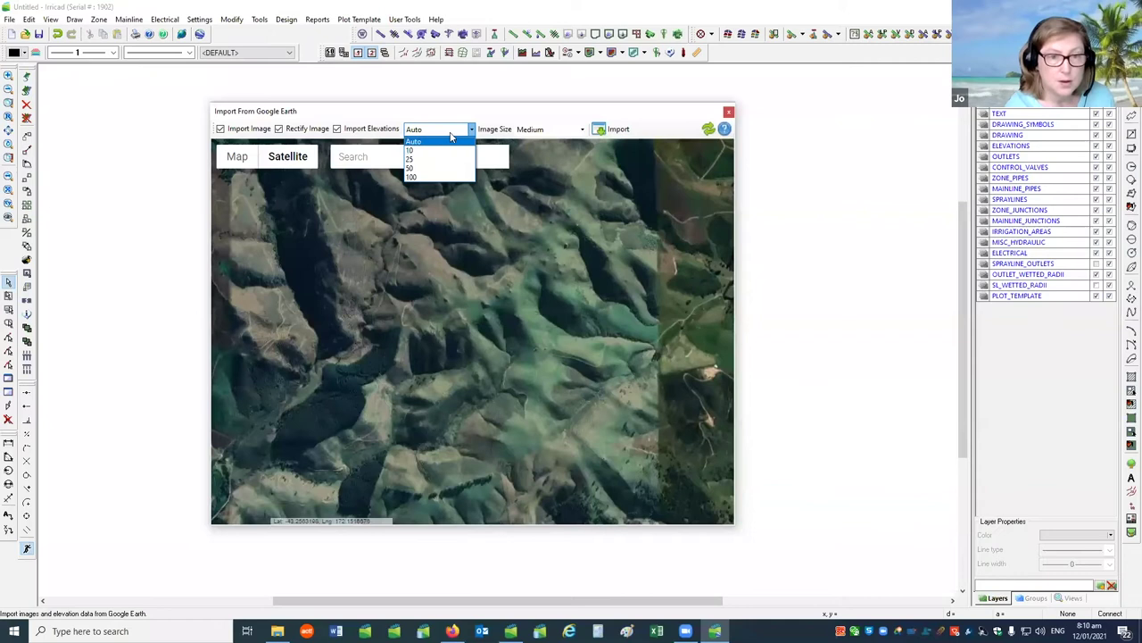
click(472, 130)
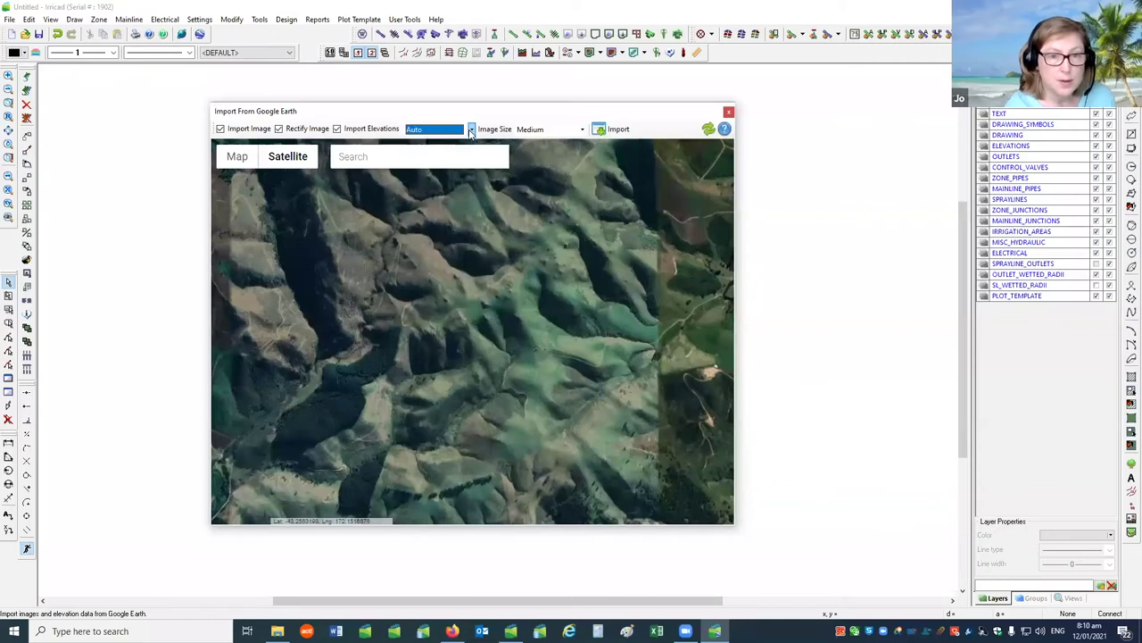
click(555, 131)
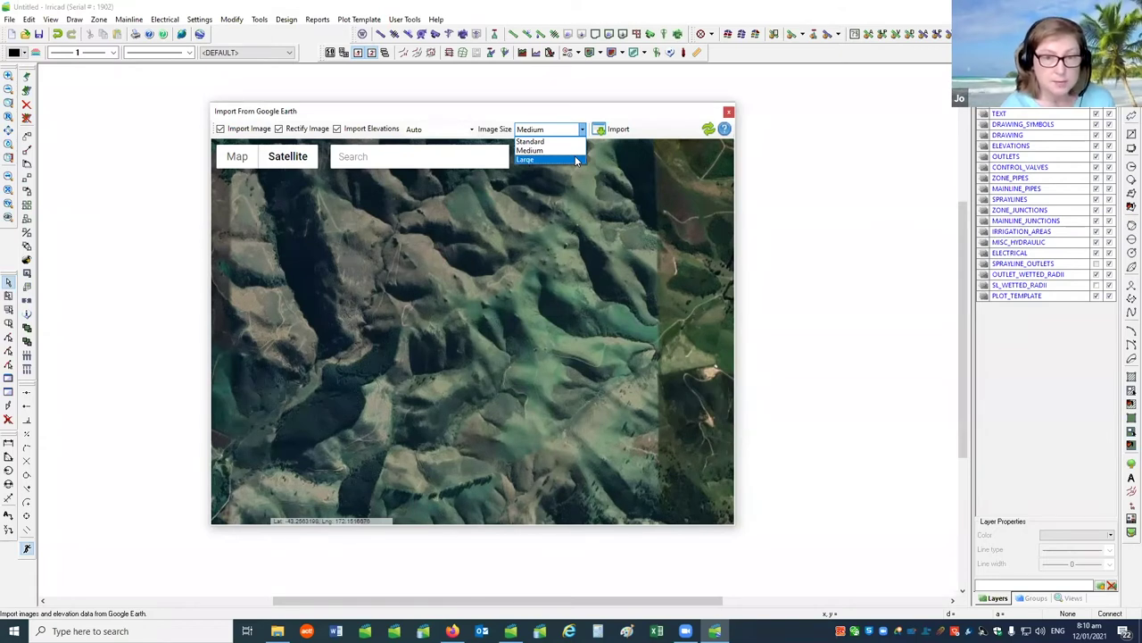
click(573, 151)
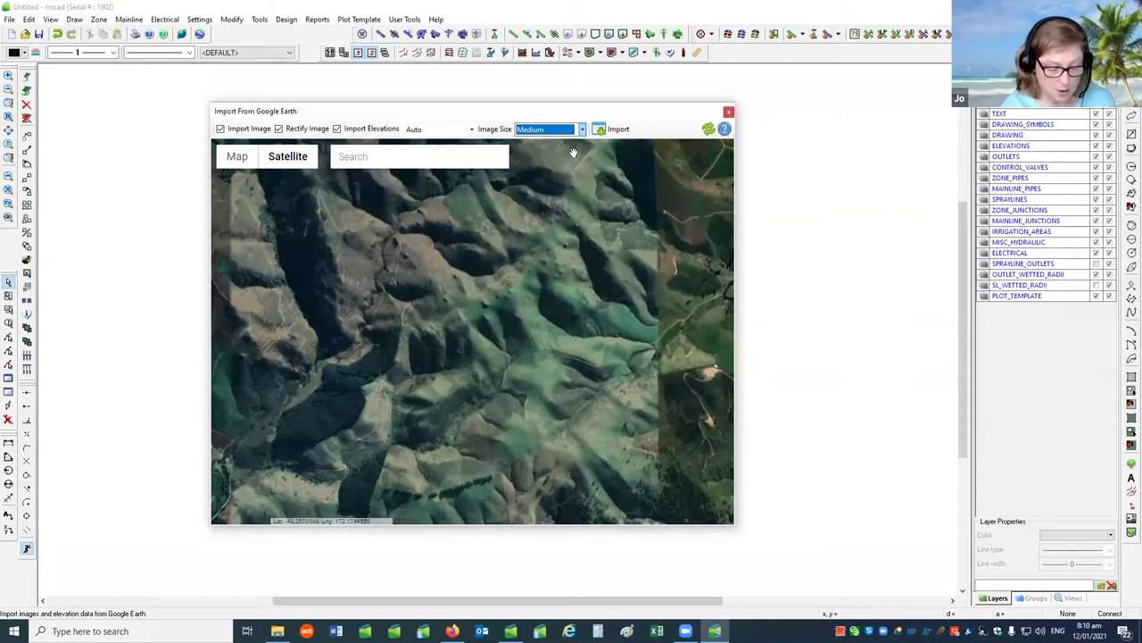
- Start the Google Earth import and accept the warning's terms and conditions
click(619, 132)
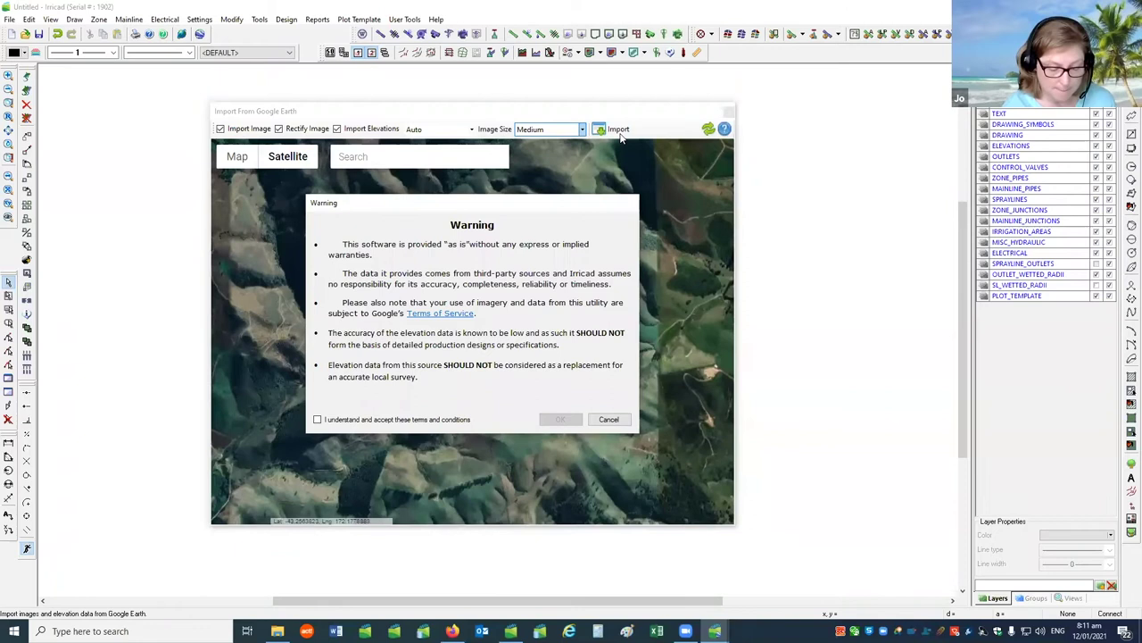
click(317, 421)
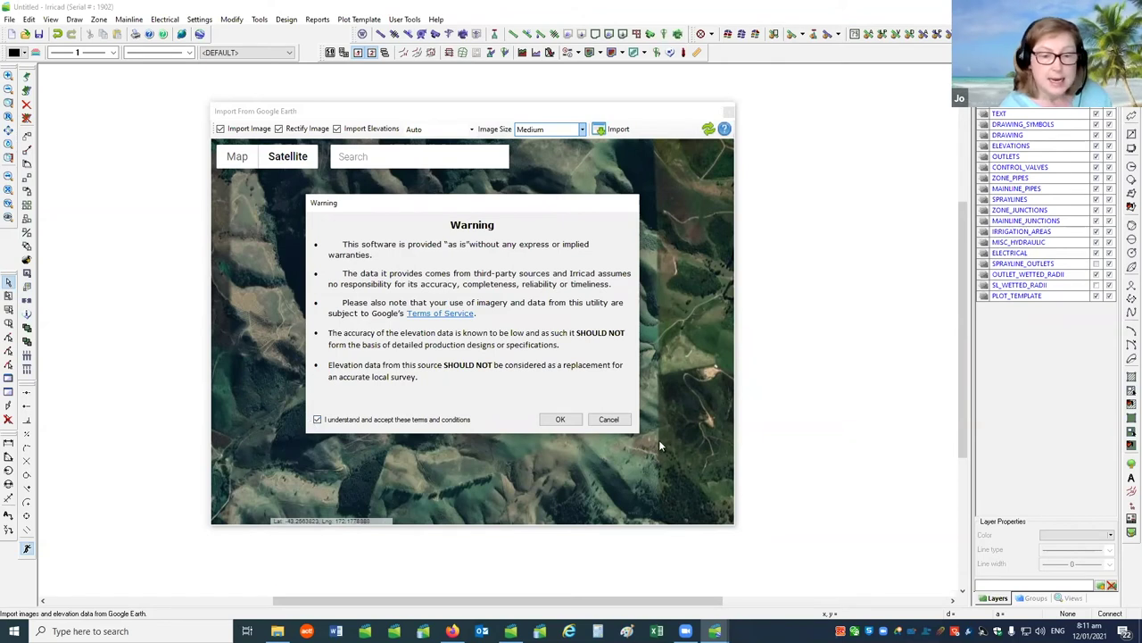
click(561, 420)
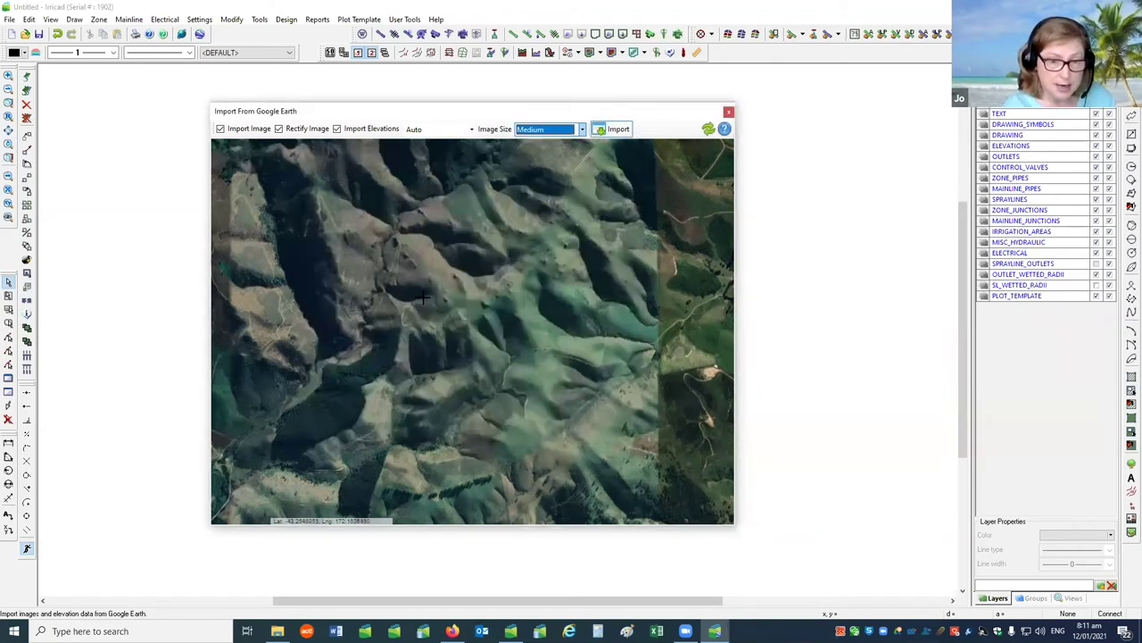
- Mark a rectangular area over the central hills and import its satellite image and elevations into the design
drag(440, 284, 656, 442)
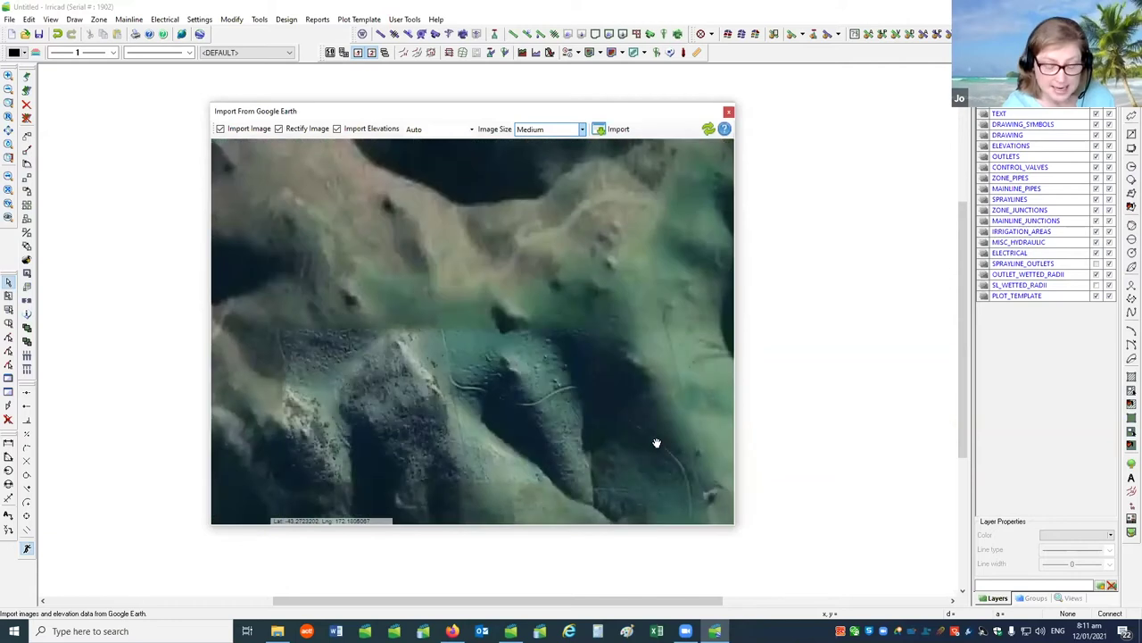
scroll(656, 443, up, 2)
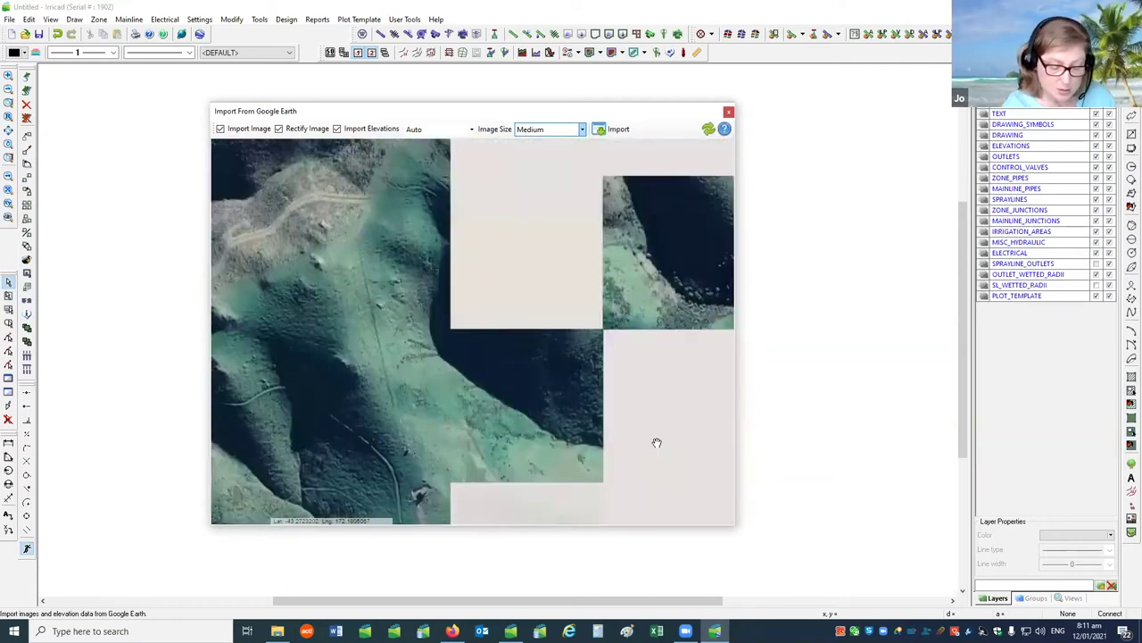
scroll(656, 442, up, 1)
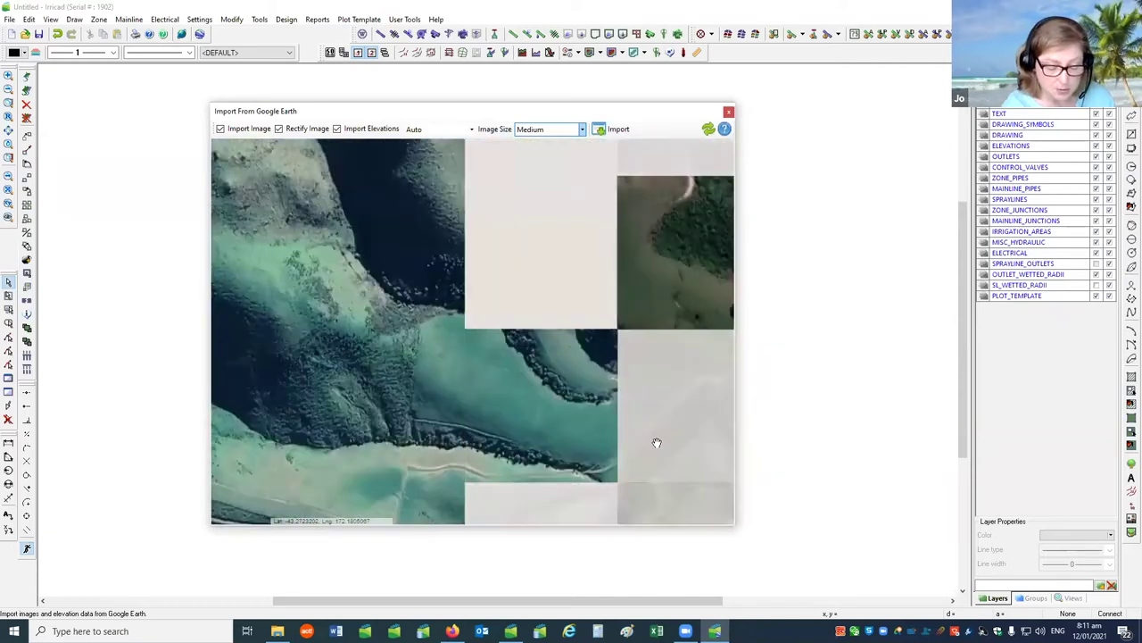
scroll(656, 443, up, 1)
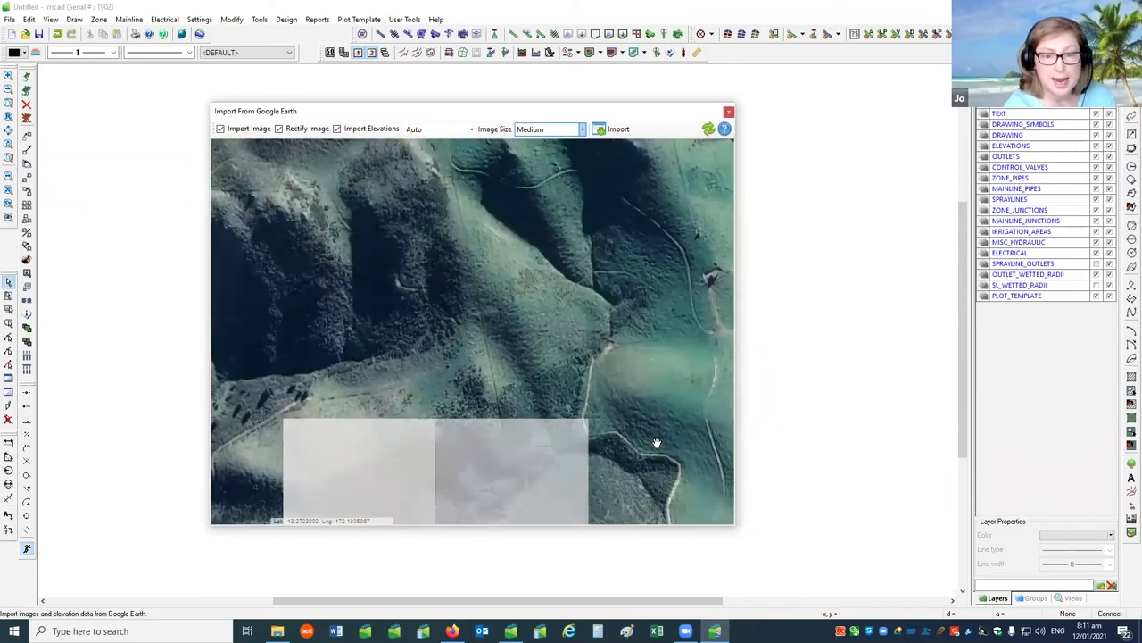
scroll(656, 443, up, 1)
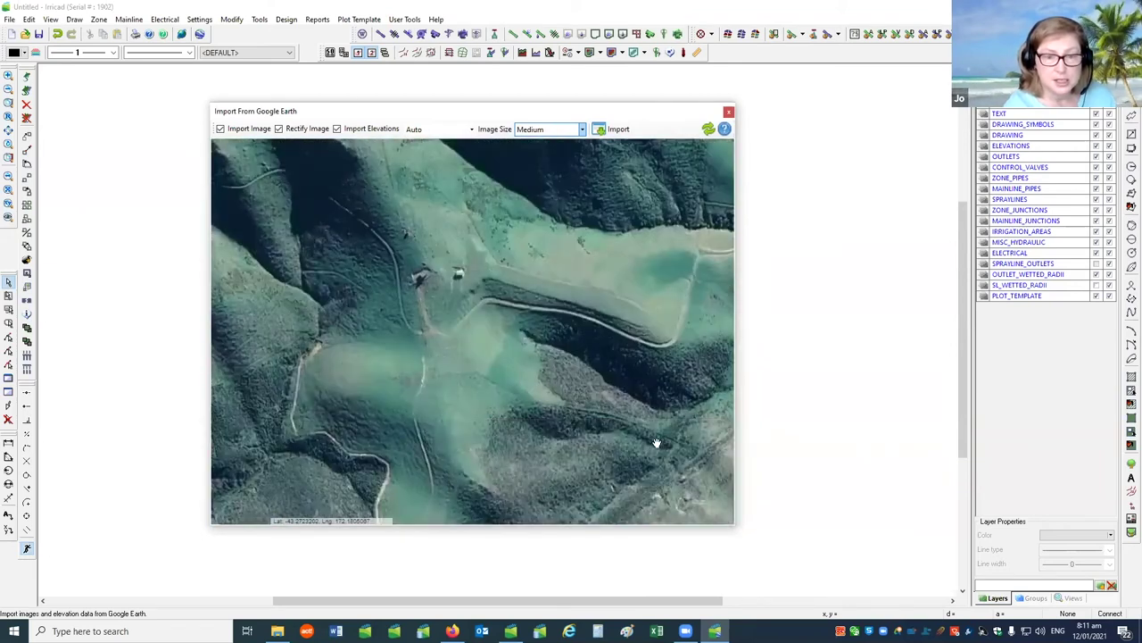
scroll(656, 442, up, 1)
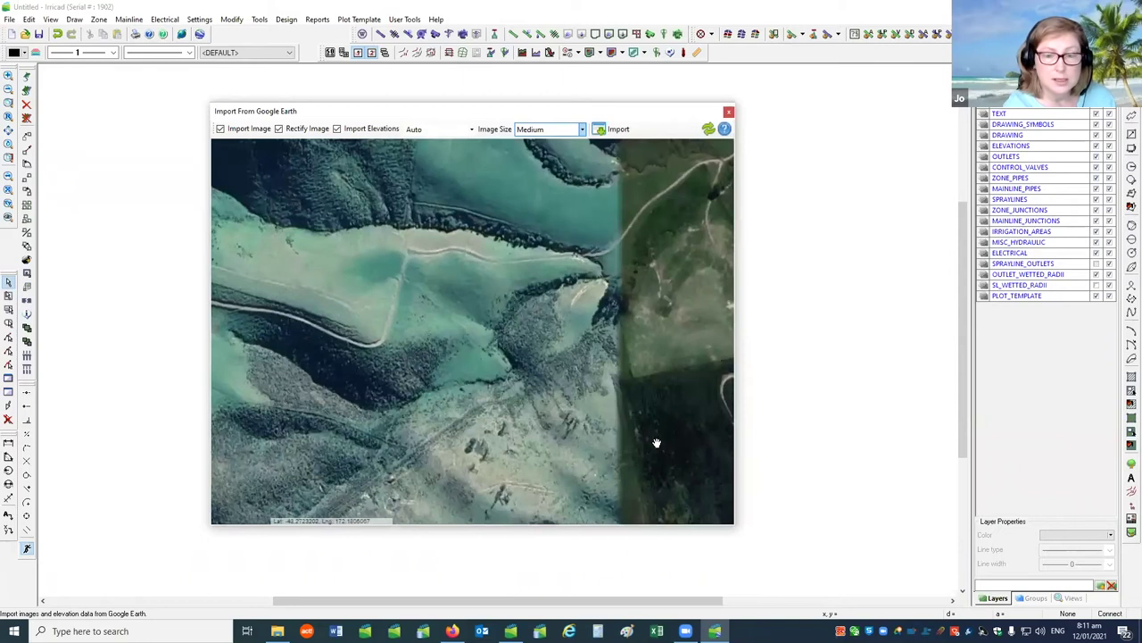
scroll(656, 442, up, 1)
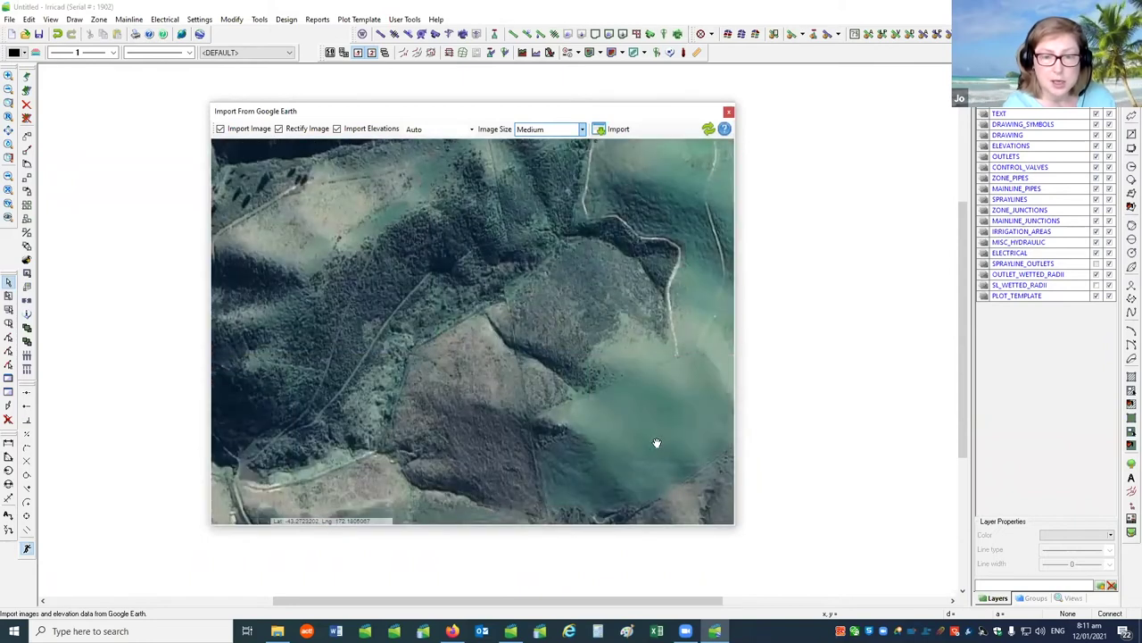
scroll(656, 443, up, 1)
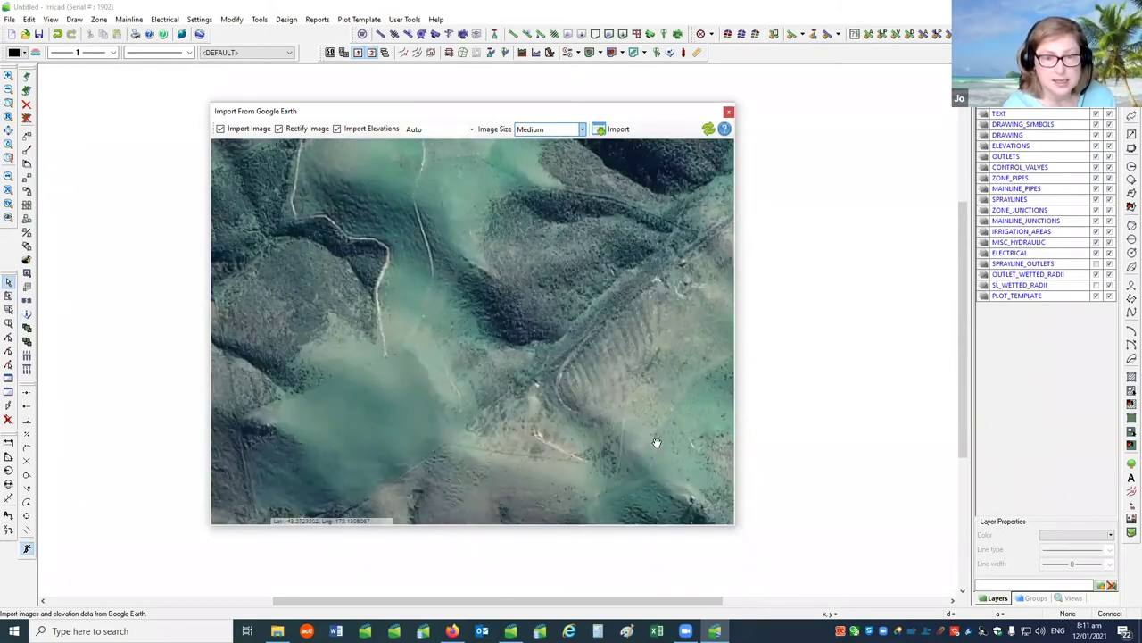
scroll(656, 442, up, 1)
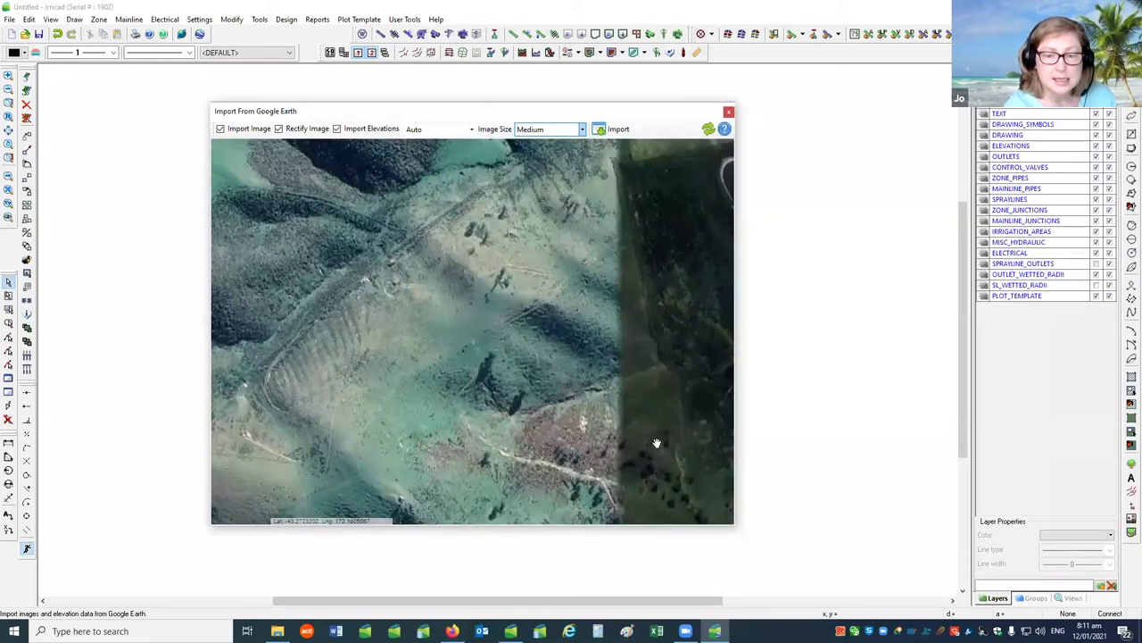
key(Return)
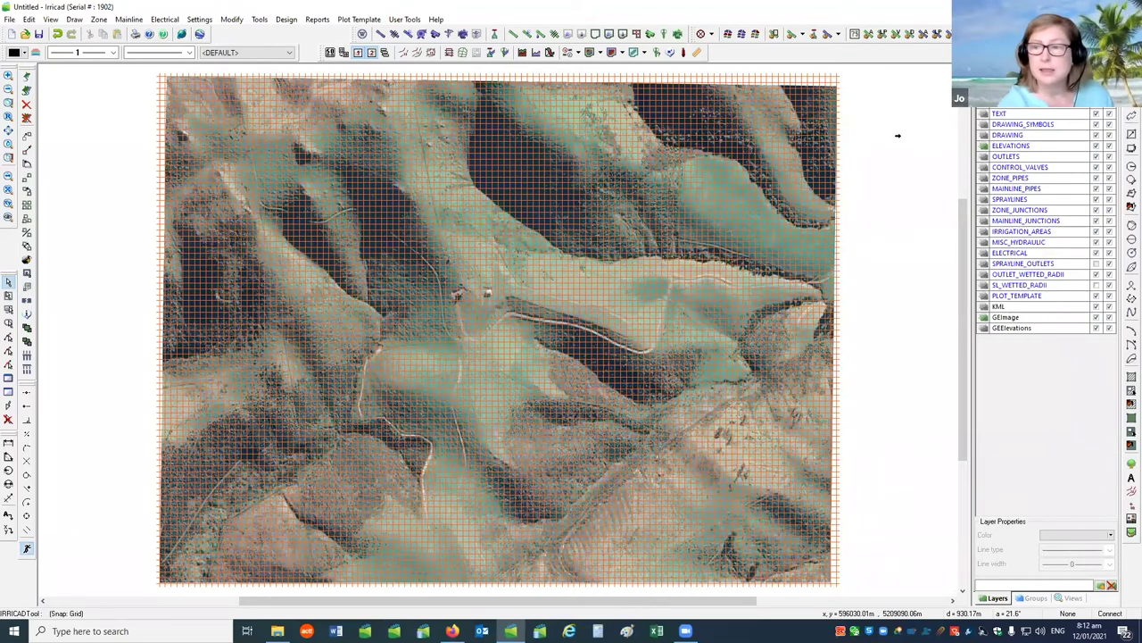
- Toggle the ELEVATIONS layer's visibility off and back on, and start Calculate Contours with a newly calculated Digital Elevation Model
click(1097, 147)
click(1097, 147)
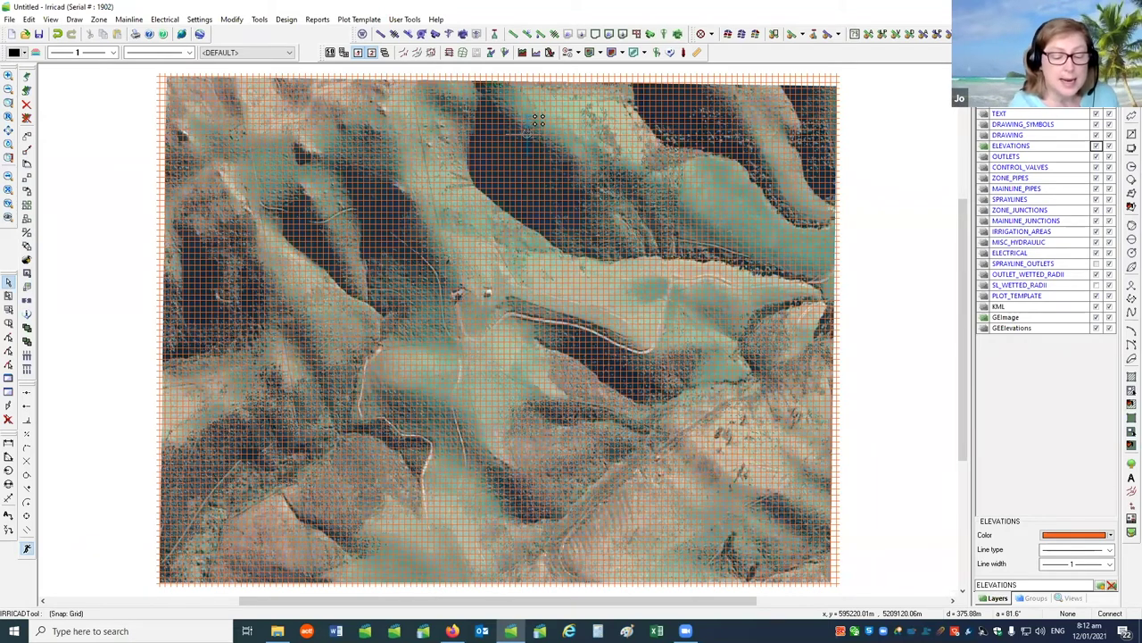
click(263, 20)
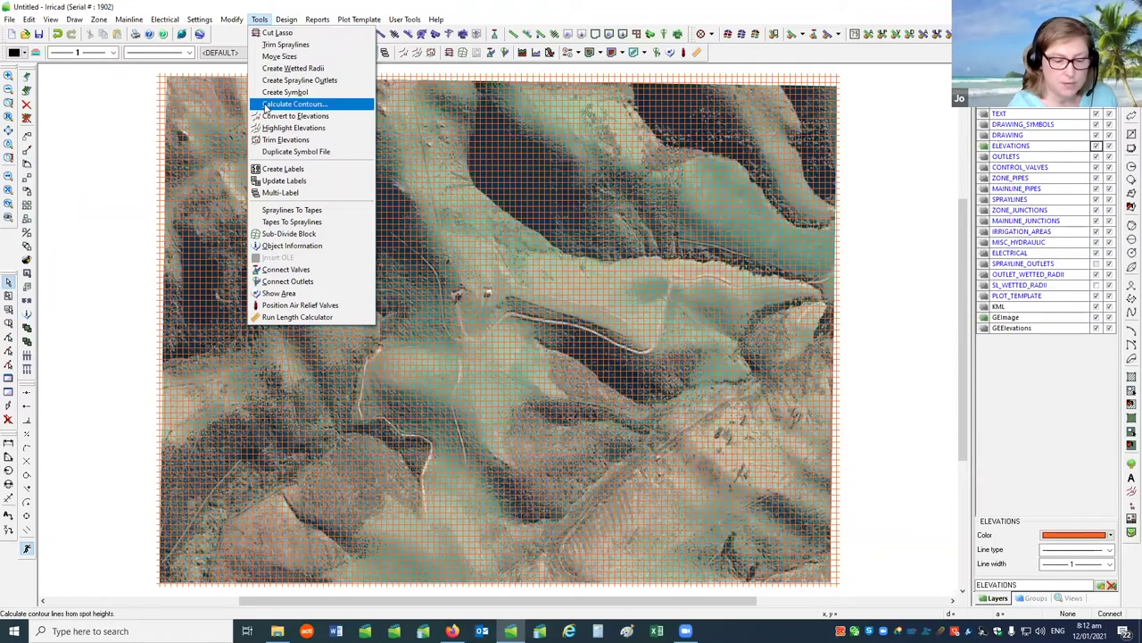
click(265, 105)
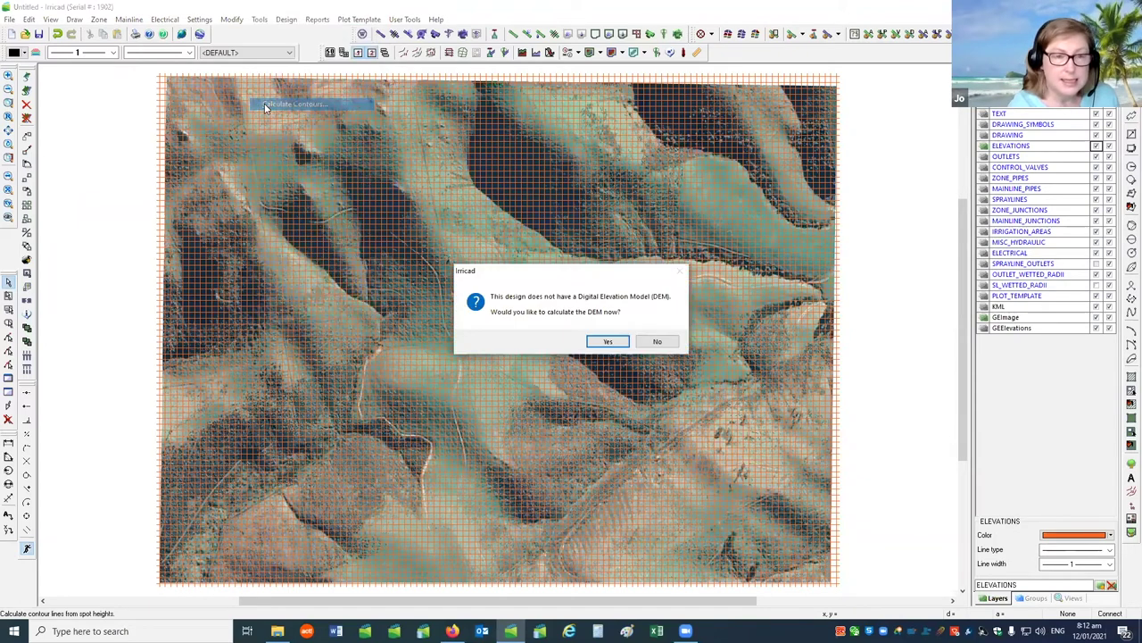
click(598, 342)
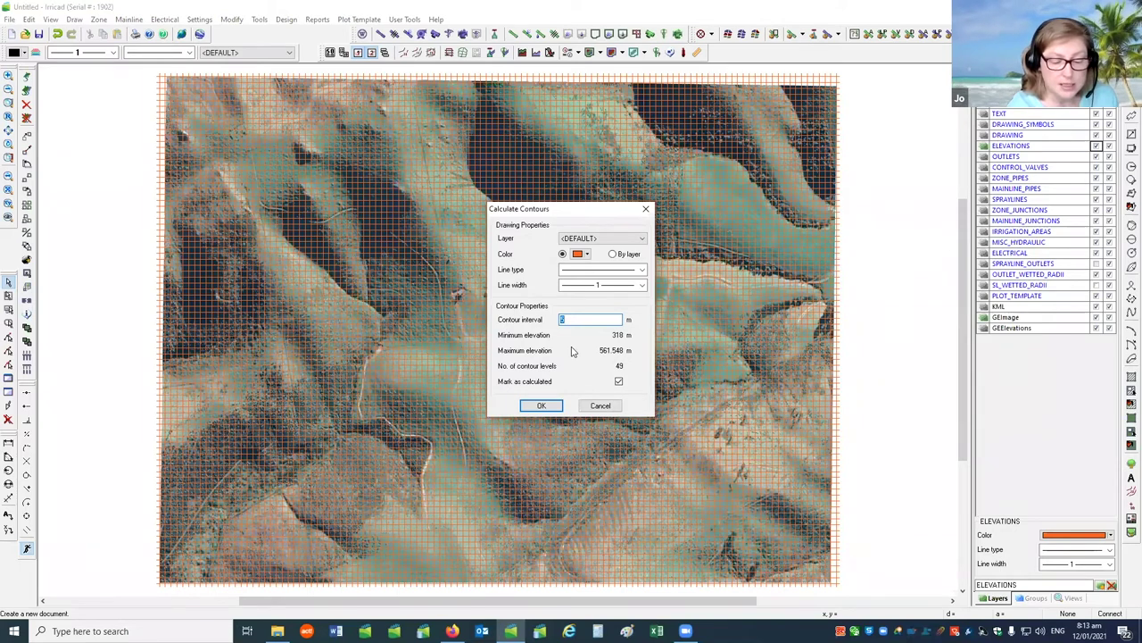
- Calculate the contours at a 5 m interval on the GEElevations layer
click(572, 319)
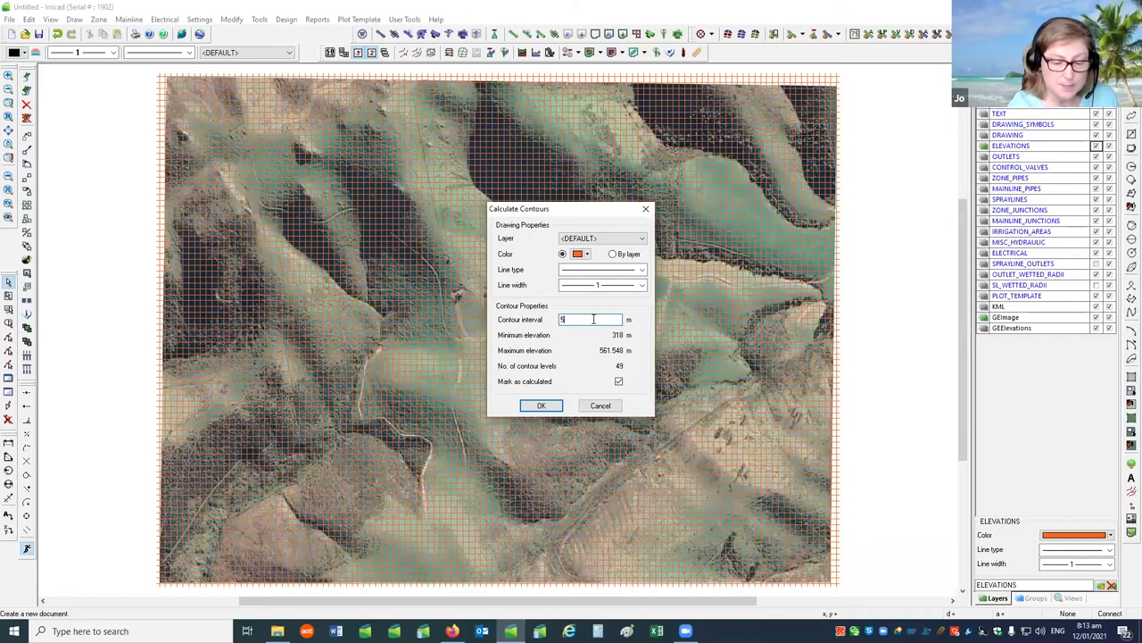
click(605, 239)
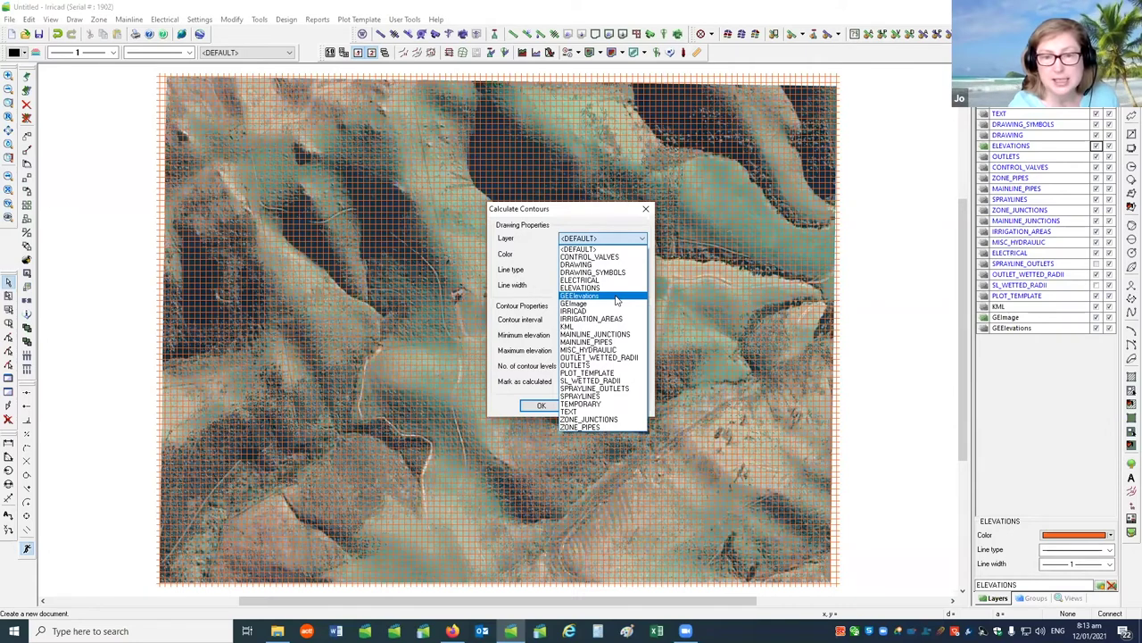
click(601, 298)
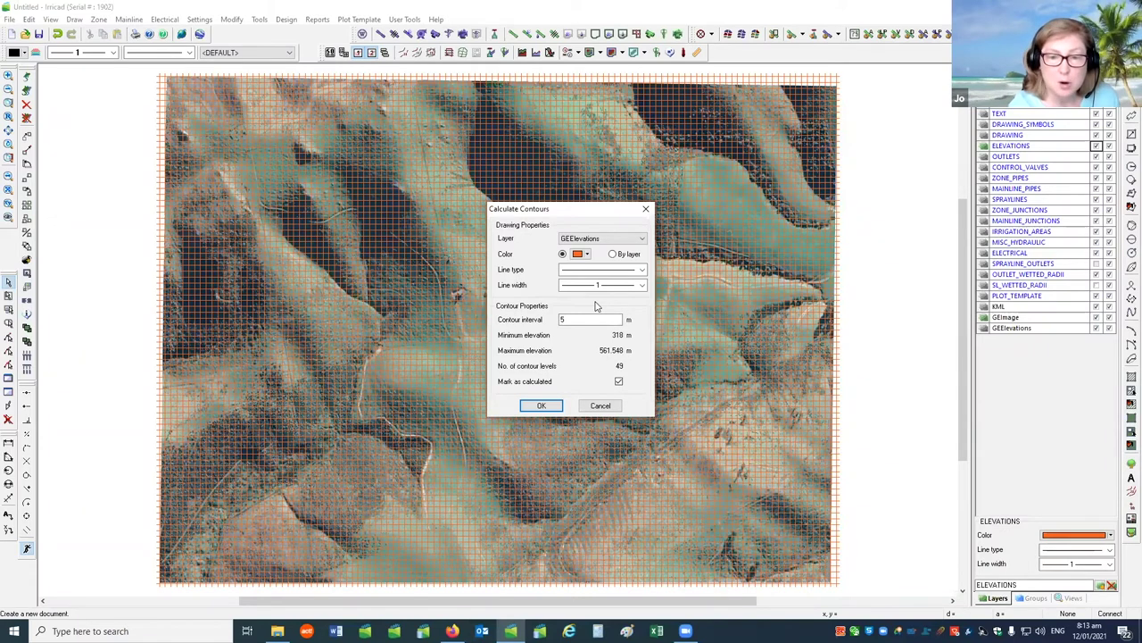
click(548, 405)
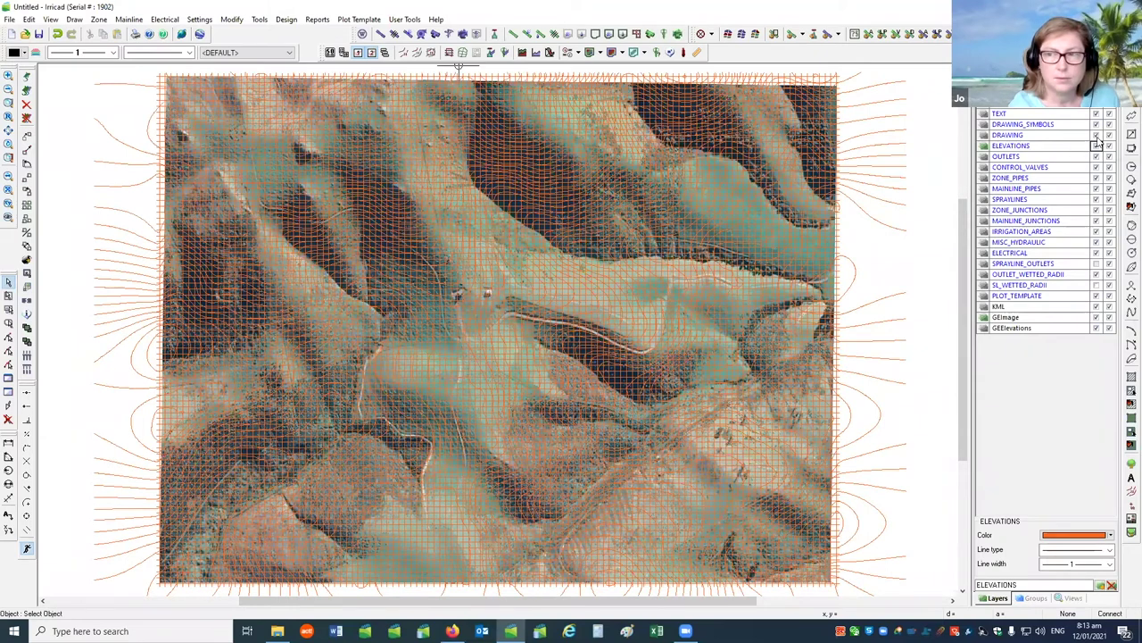
- Hide the ELEVATIONS layer and inspect the height of one contour without changing its properties
click(1097, 145)
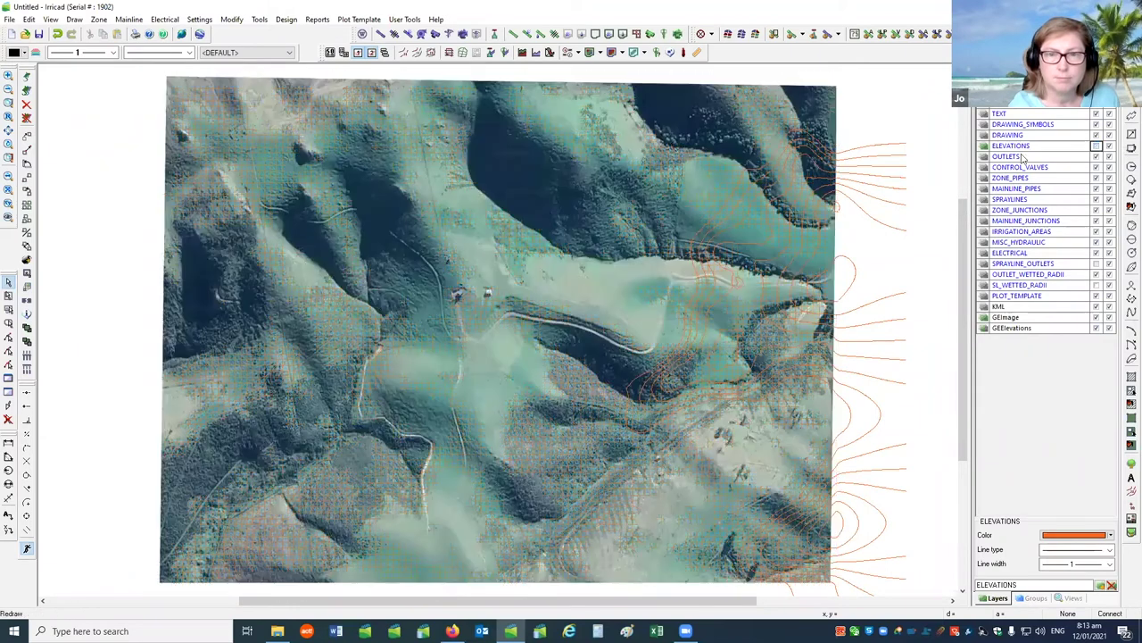
double_click(695, 112)
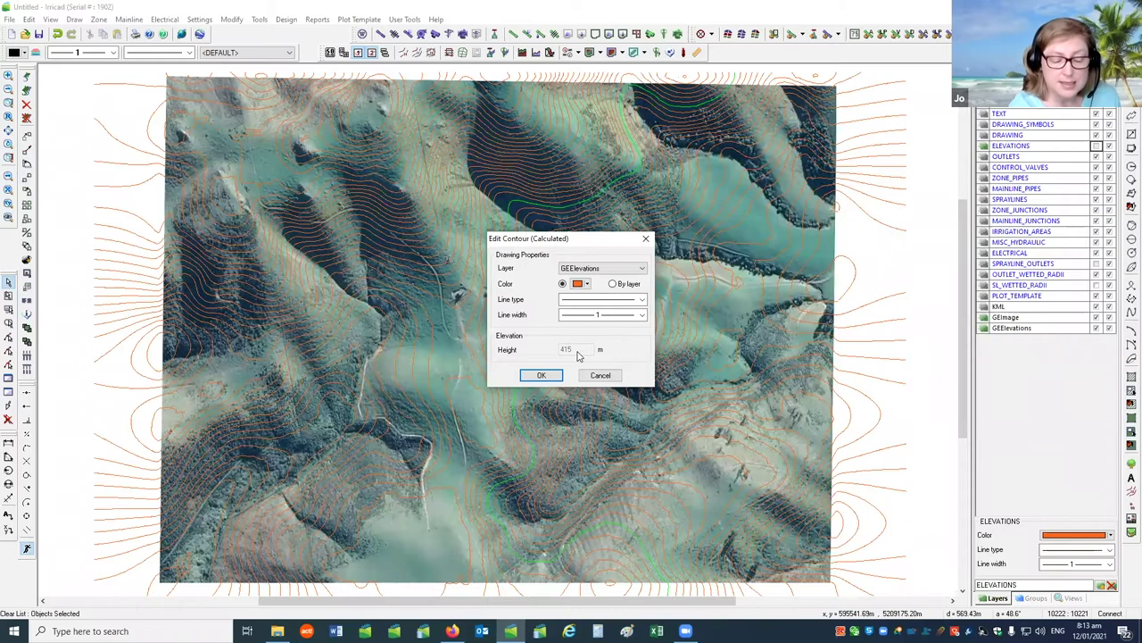
click(599, 375)
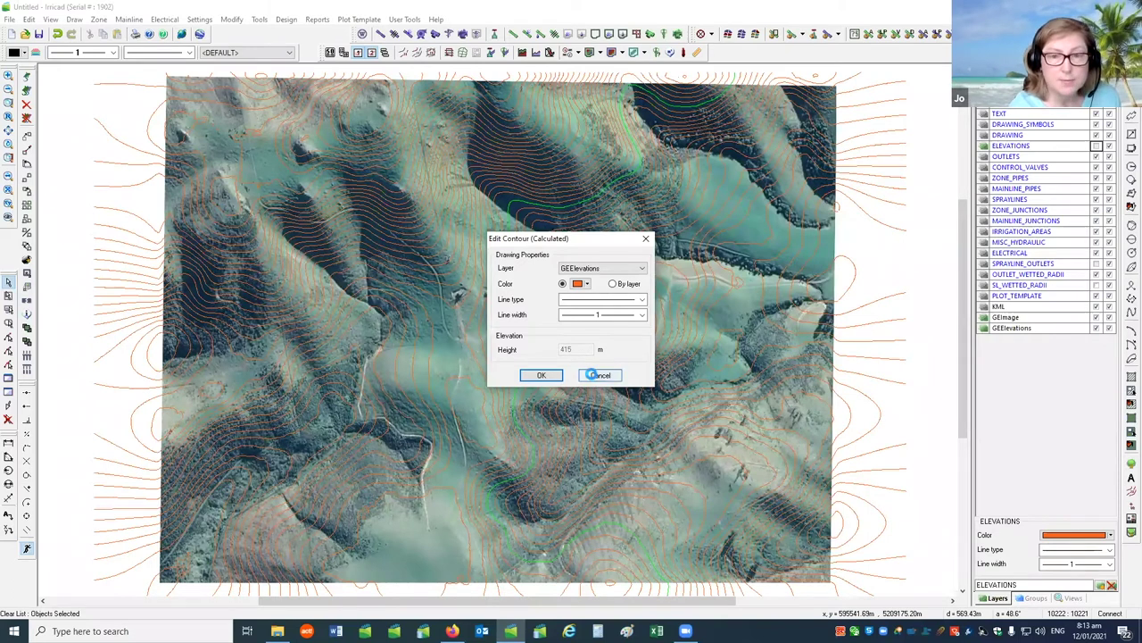
- Apply Highlight Elevations to color the calculated contours according to their height
click(259, 19)
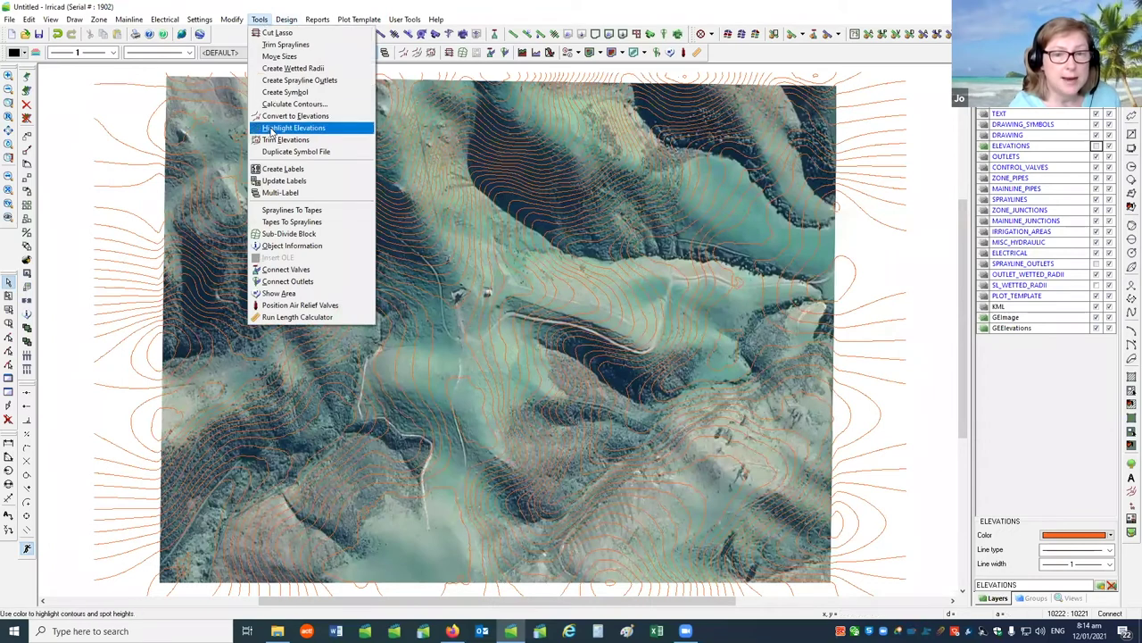
click(285, 128)
click(542, 389)
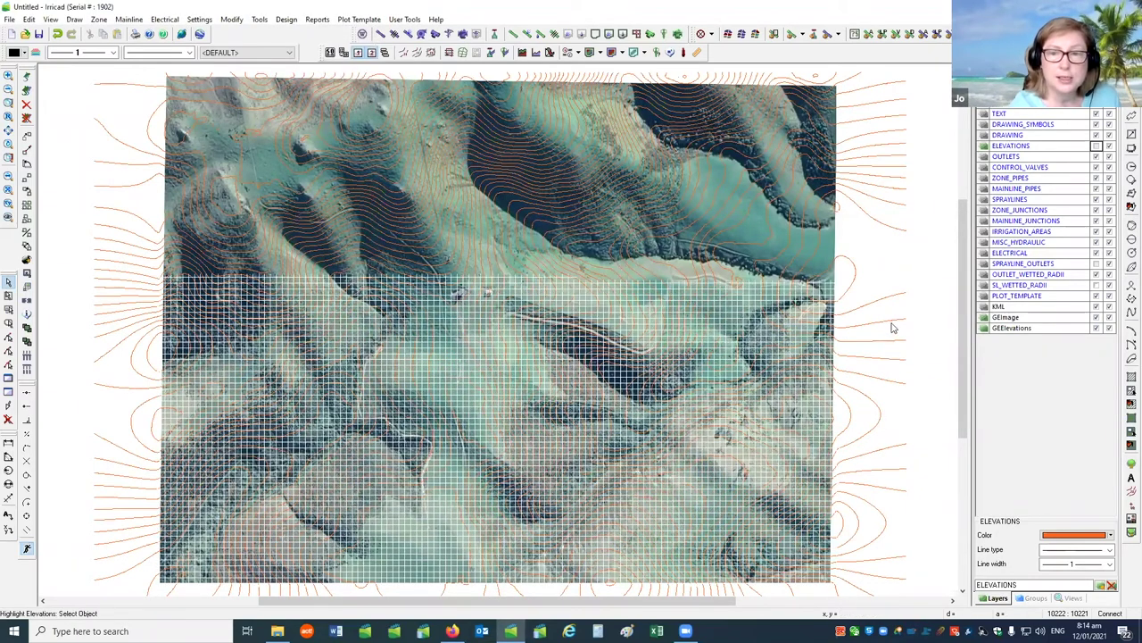
click(874, 301)
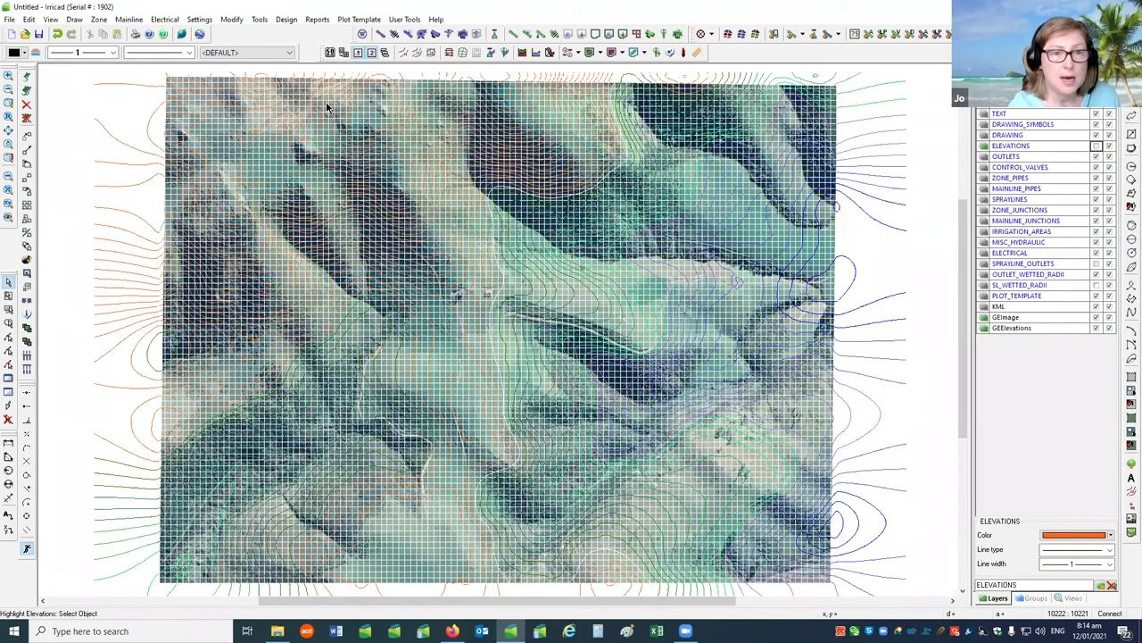
click(370, 114)
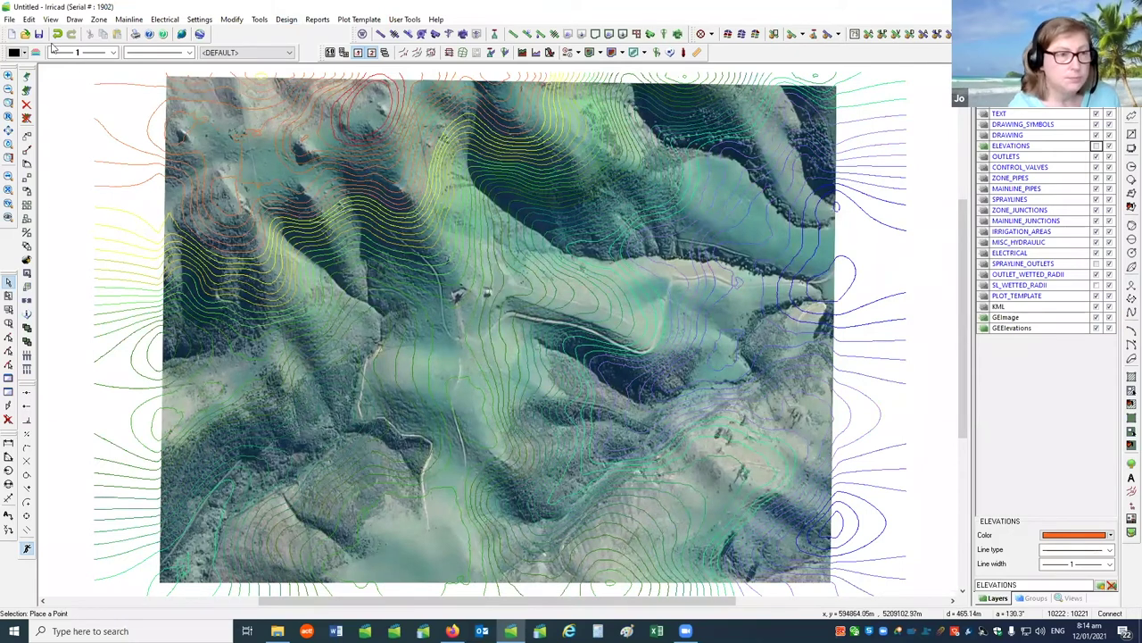
- Open the recent design KMLImport.dez without saving the untitled design
click(10, 19)
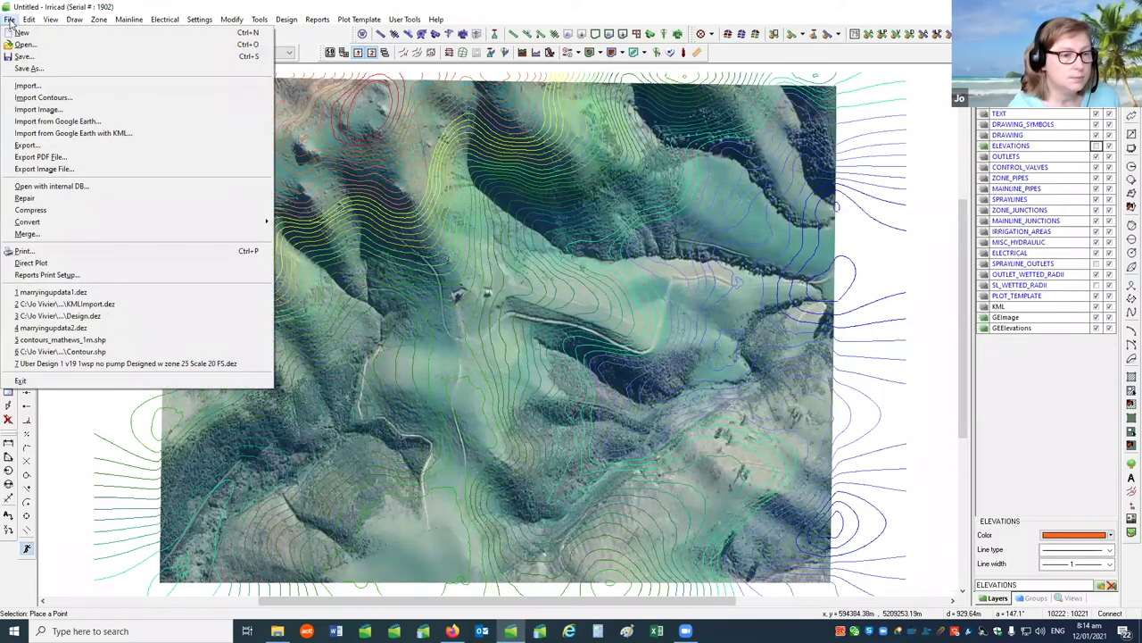
click(67, 303)
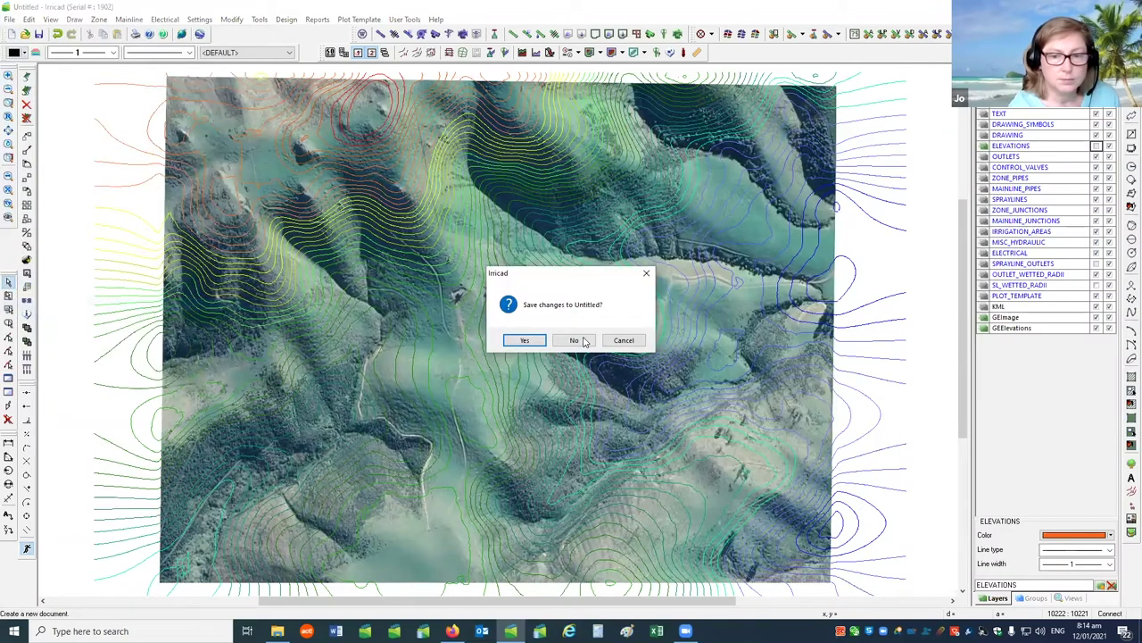
click(575, 340)
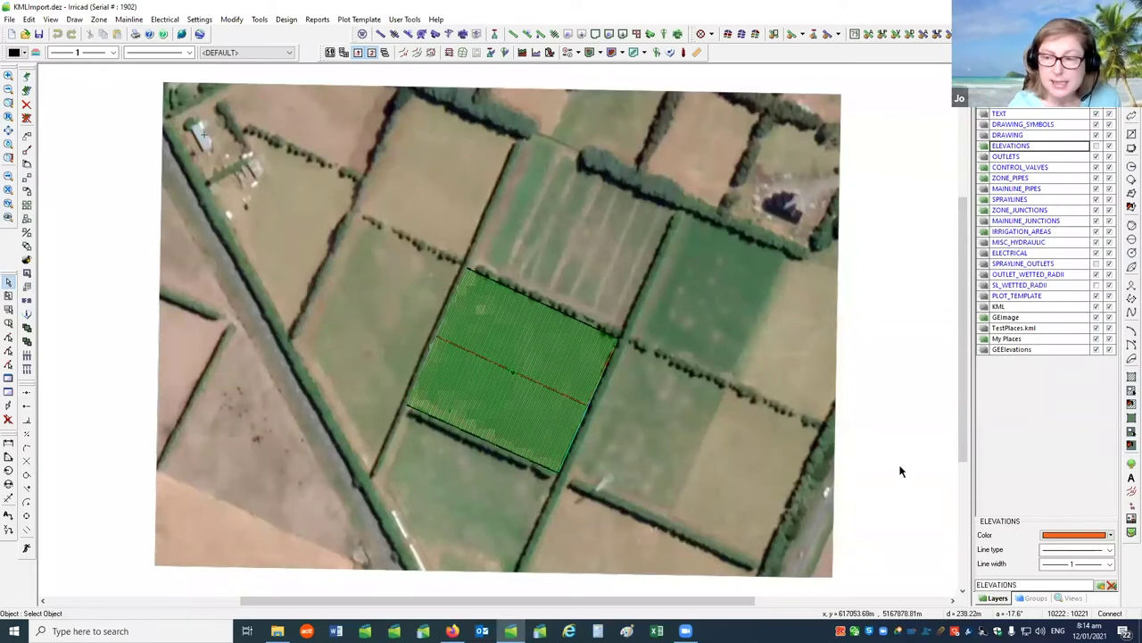
- Hide the GEImage, MAINLINE_JUNCTIONS and ZONE_JUNCTIONS layers
click(1097, 317)
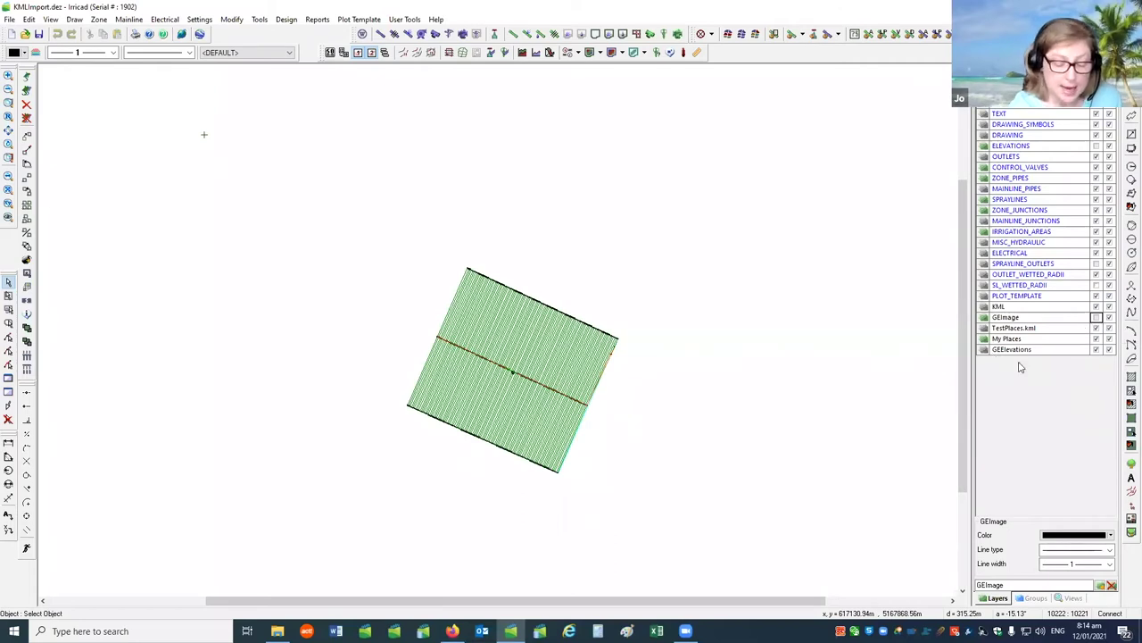
click(1098, 221)
click(1098, 220)
click(1098, 209)
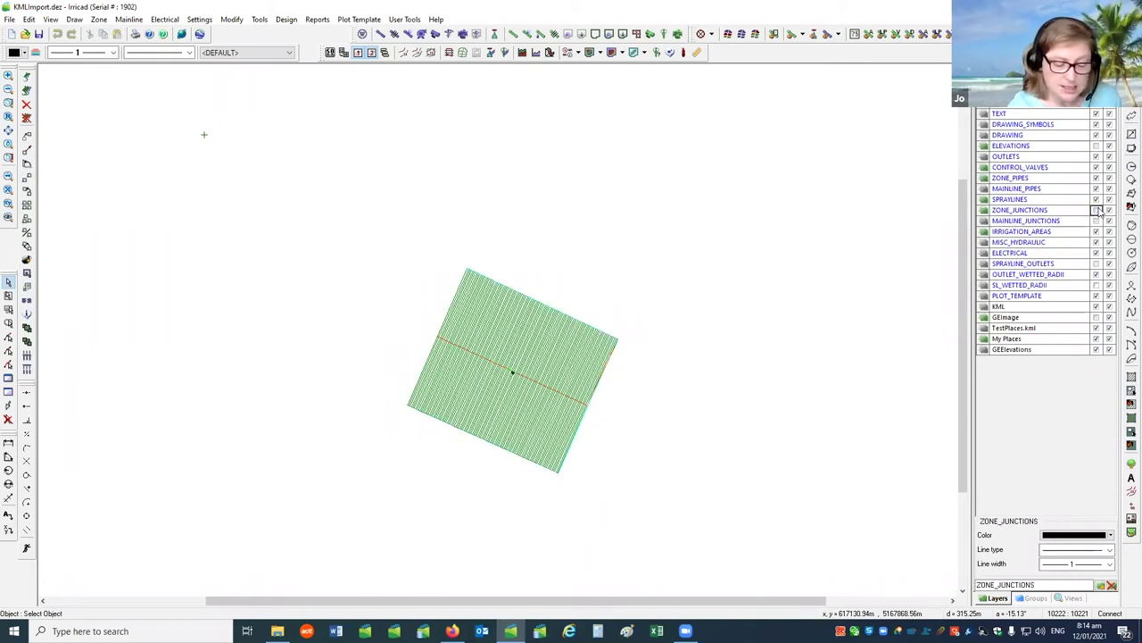
- View the design in Google Earth and show the details of the control valve in Area no. 1
click(51, 20)
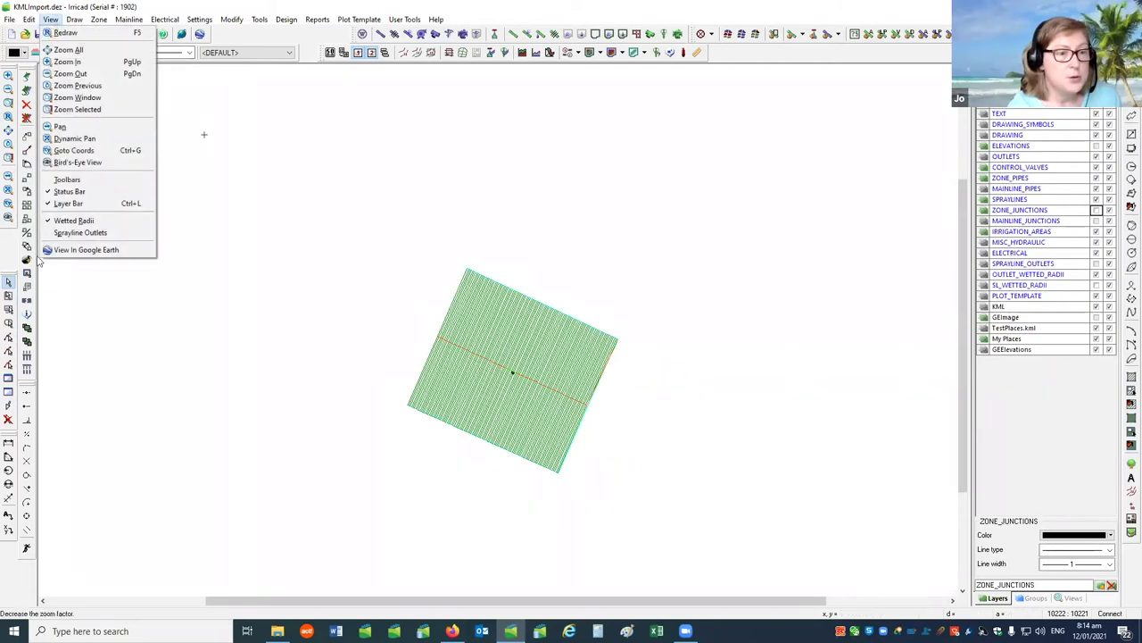
click(85, 249)
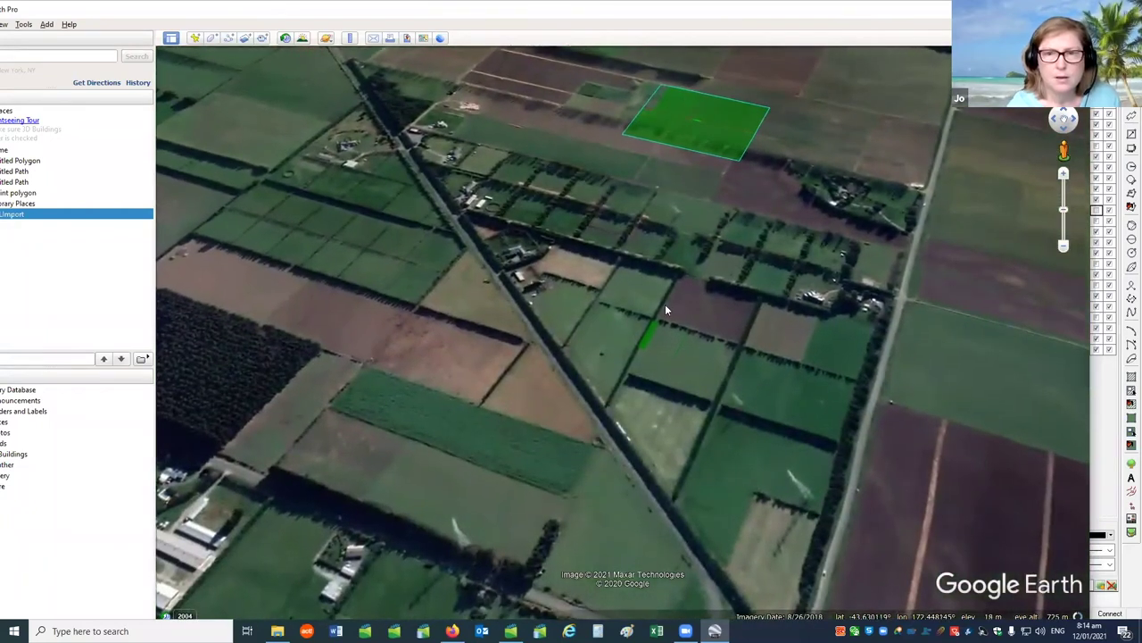
scroll(665, 302, down, 3)
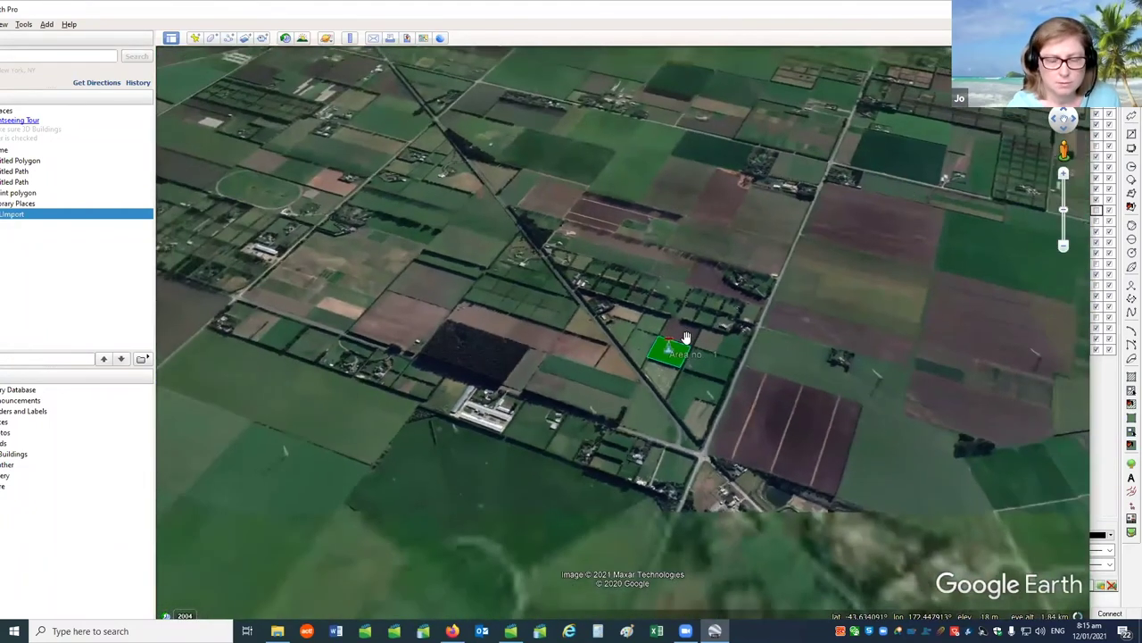
scroll(758, 367, up, 4)
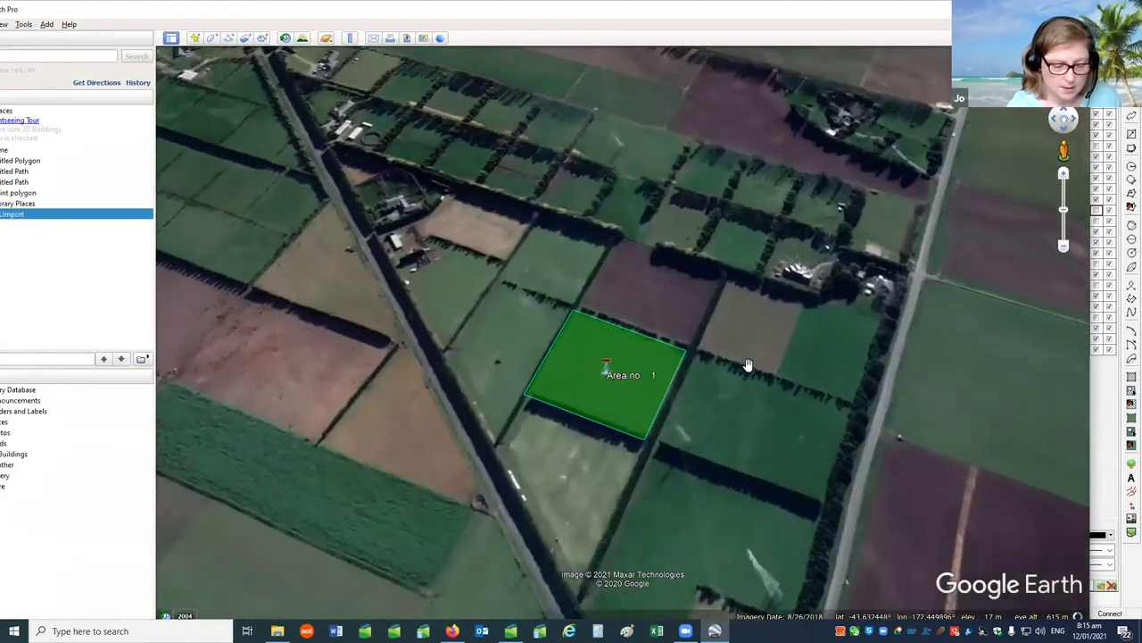
scroll(746, 369, up, 2)
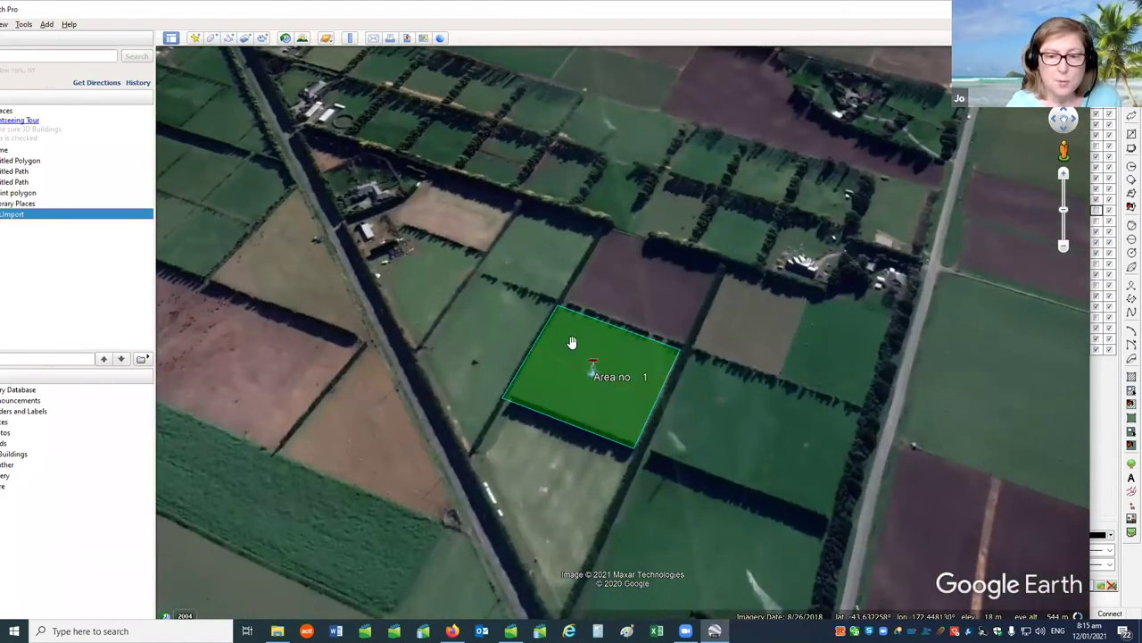
scroll(606, 374, up, 2)
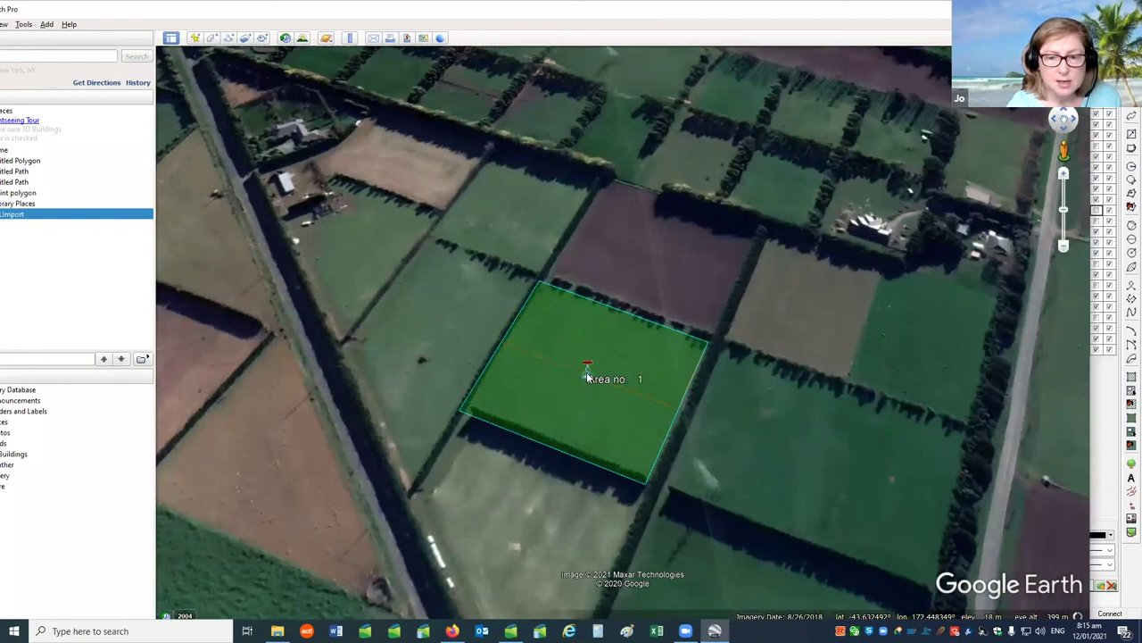
click(587, 376)
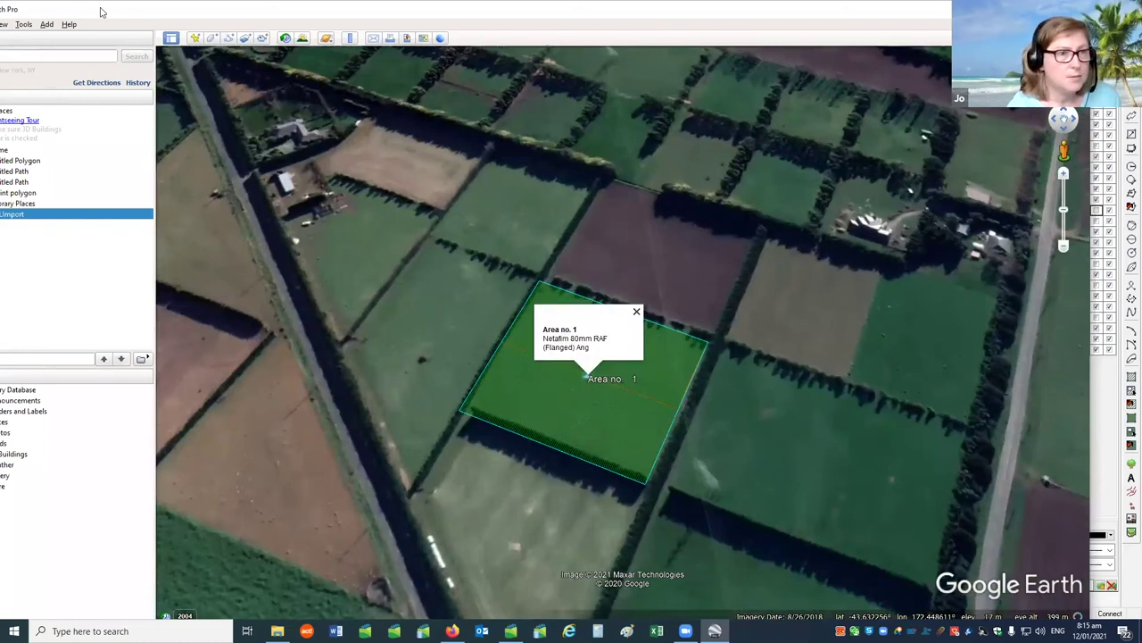
- Examine the control valve and zone pipe entries under KMLImport in Google Earth, and close it, discarding the temporary places
double_click(912, 10)
click(11, 209)
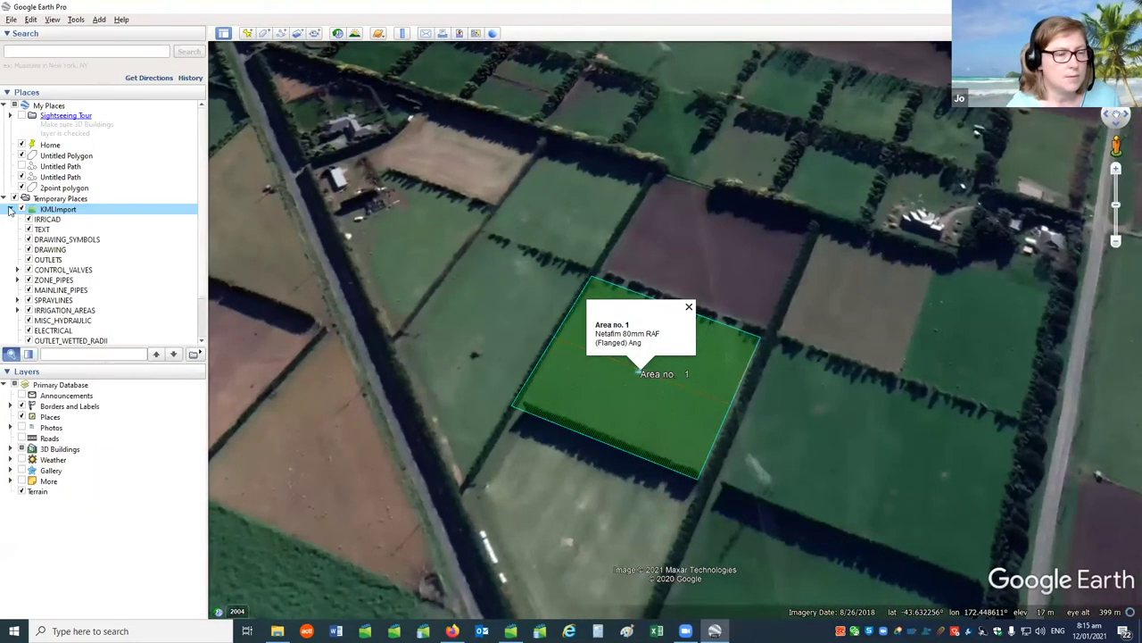
click(17, 273)
click(17, 312)
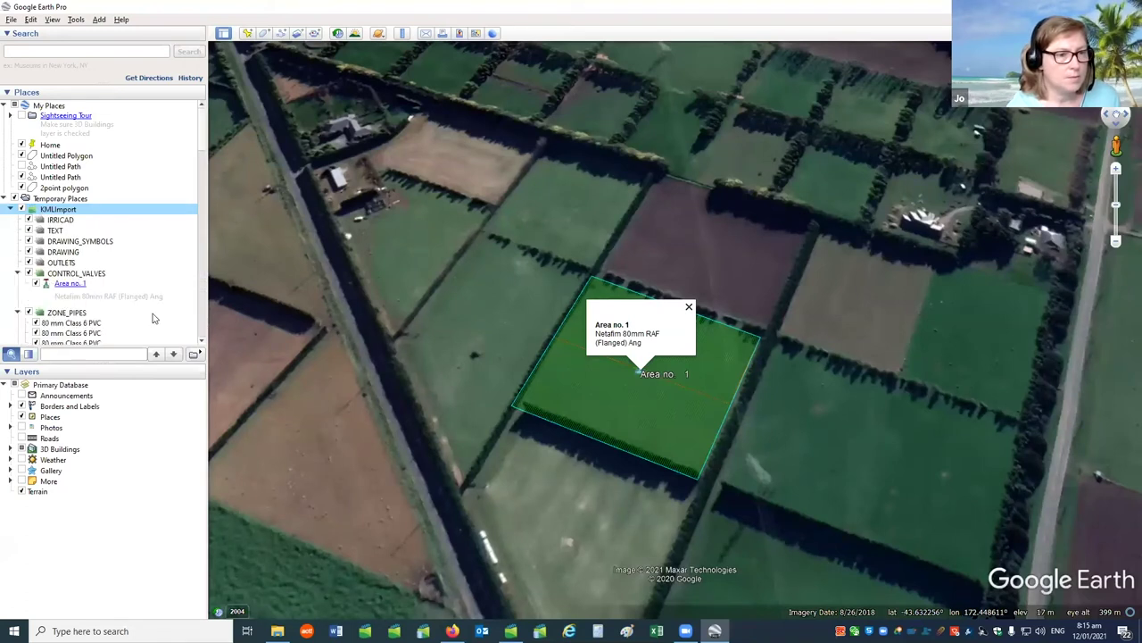
click(17, 313)
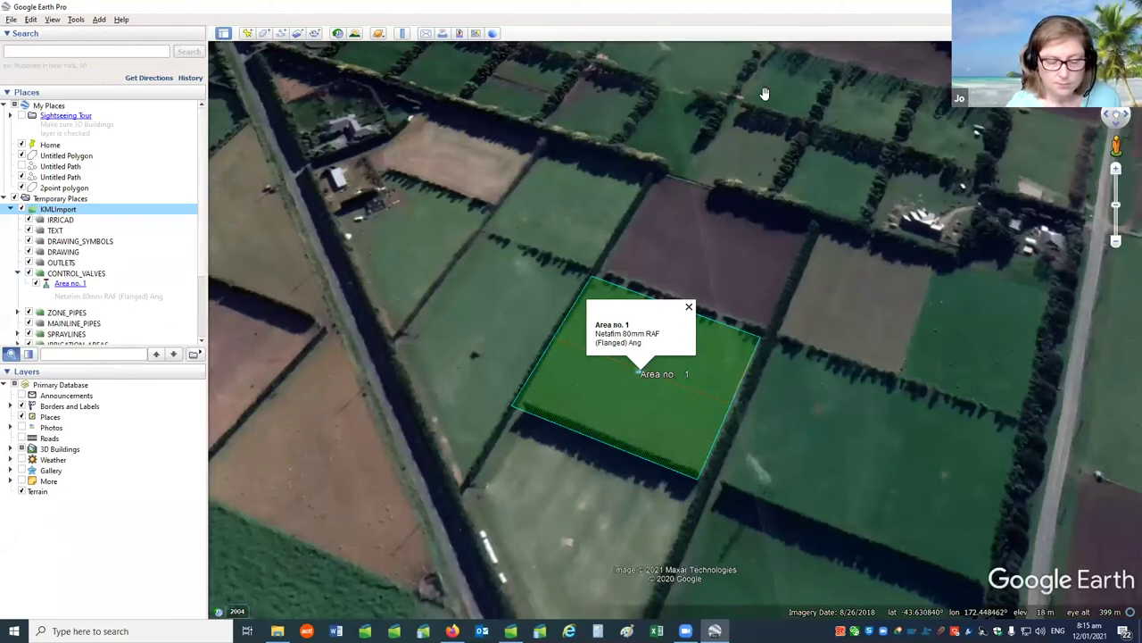
key(alt+F4)
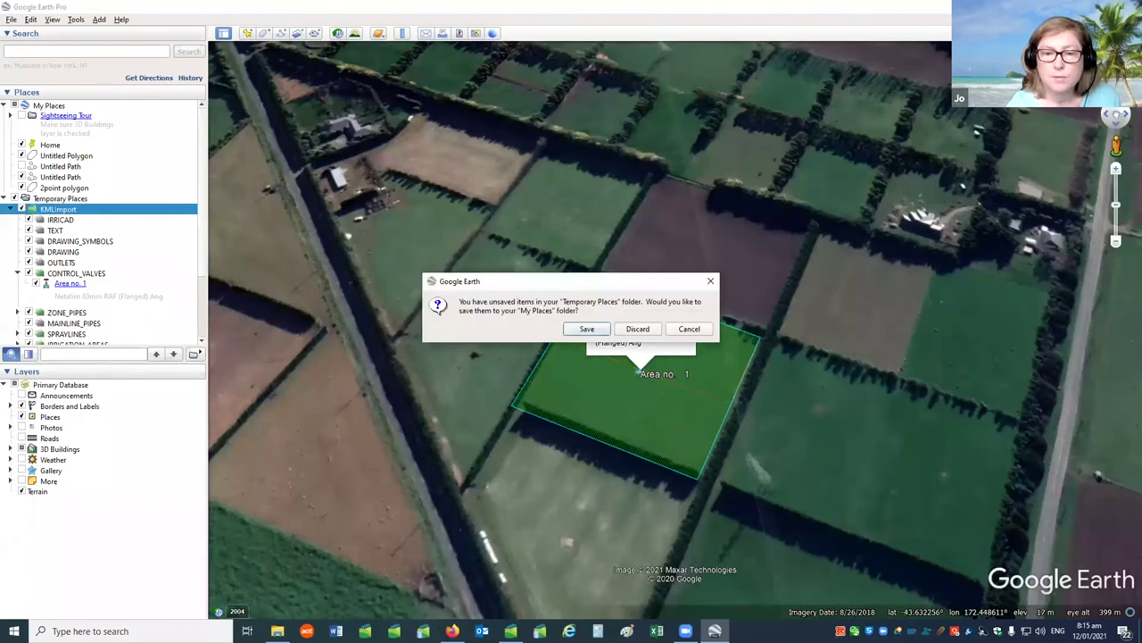
click(637, 330)
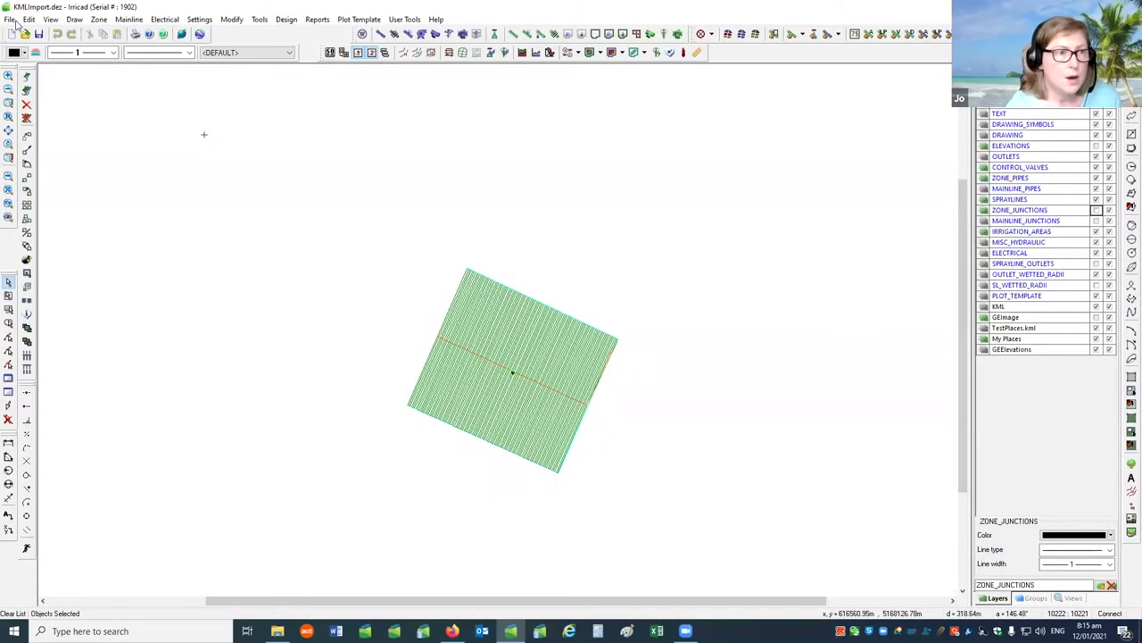
- Start exporting the design as a Keyhole Markup Language file under the name KMLImport
click(9, 18)
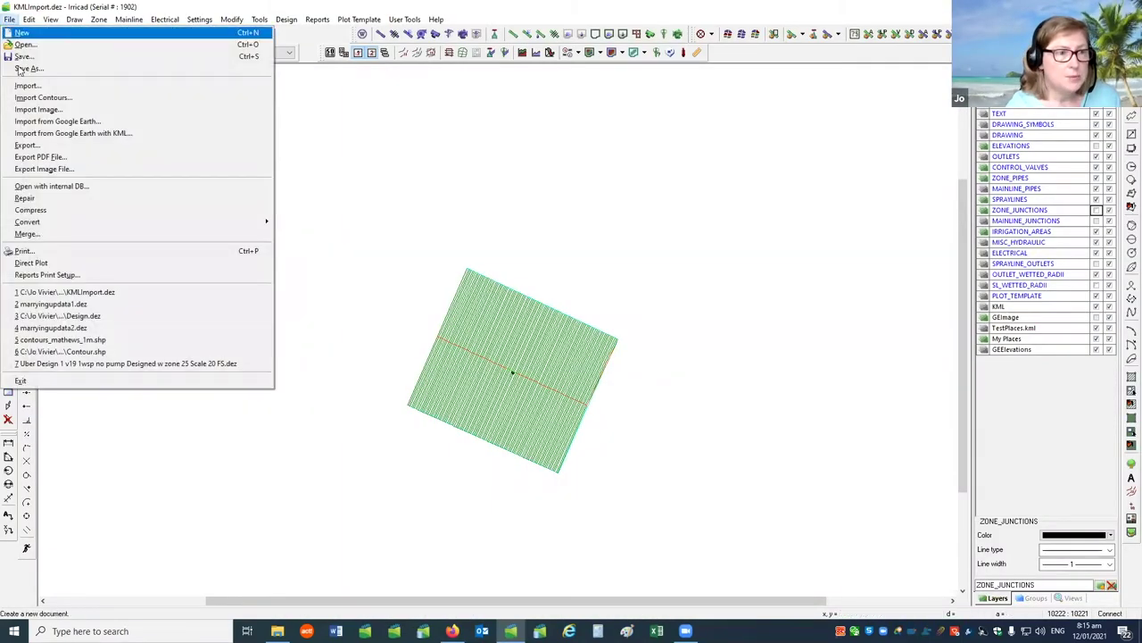
click(29, 148)
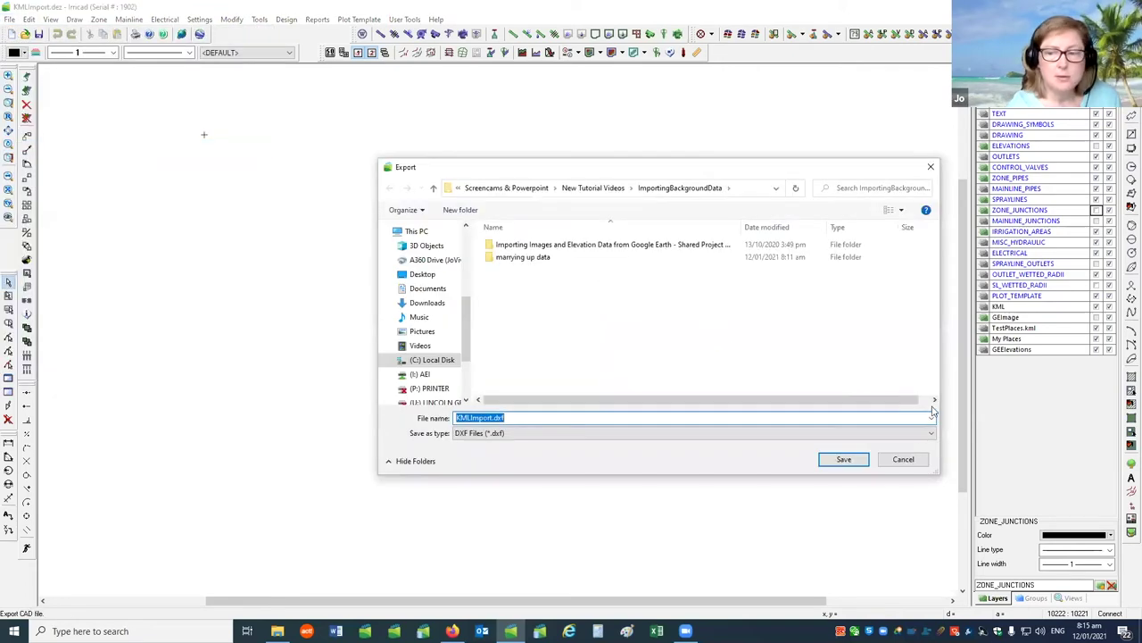
click(931, 435)
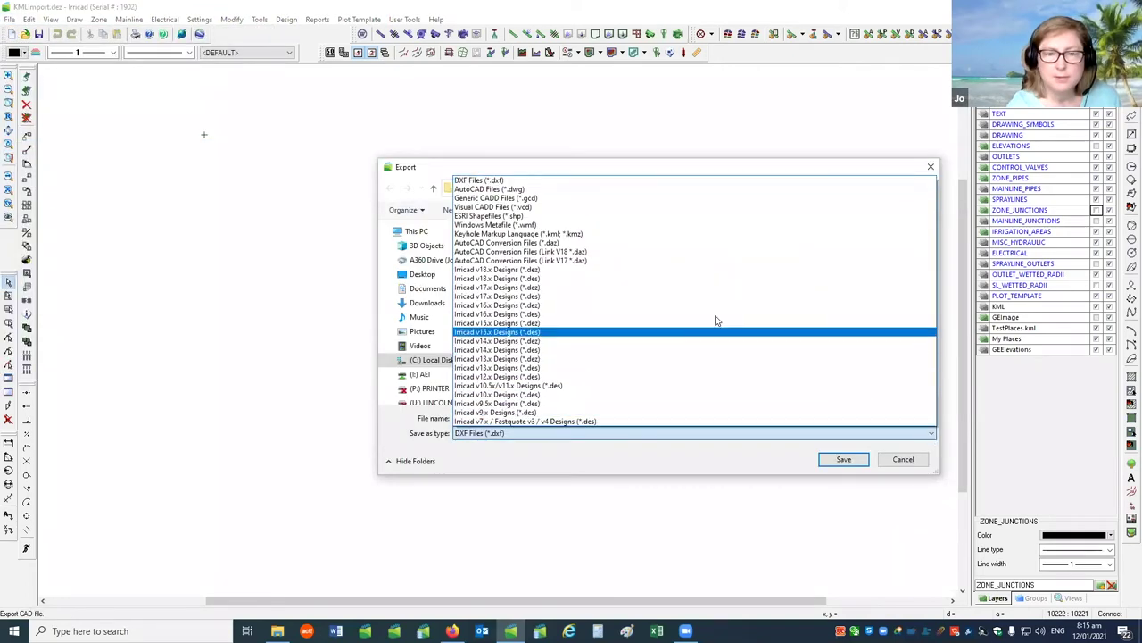
click(607, 235)
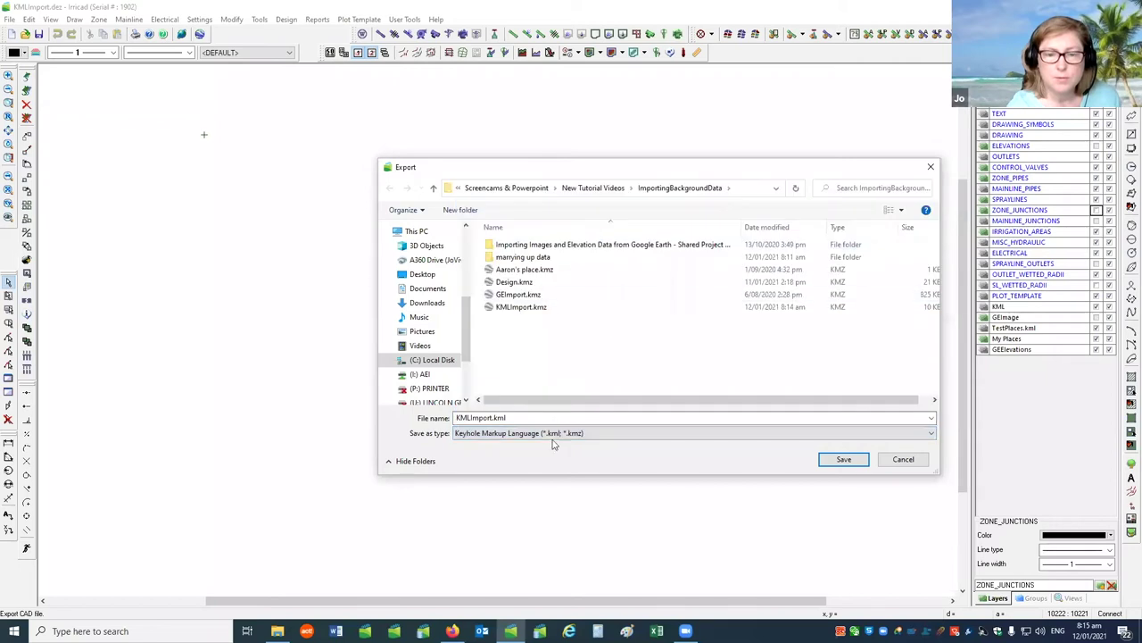
click(843, 459)
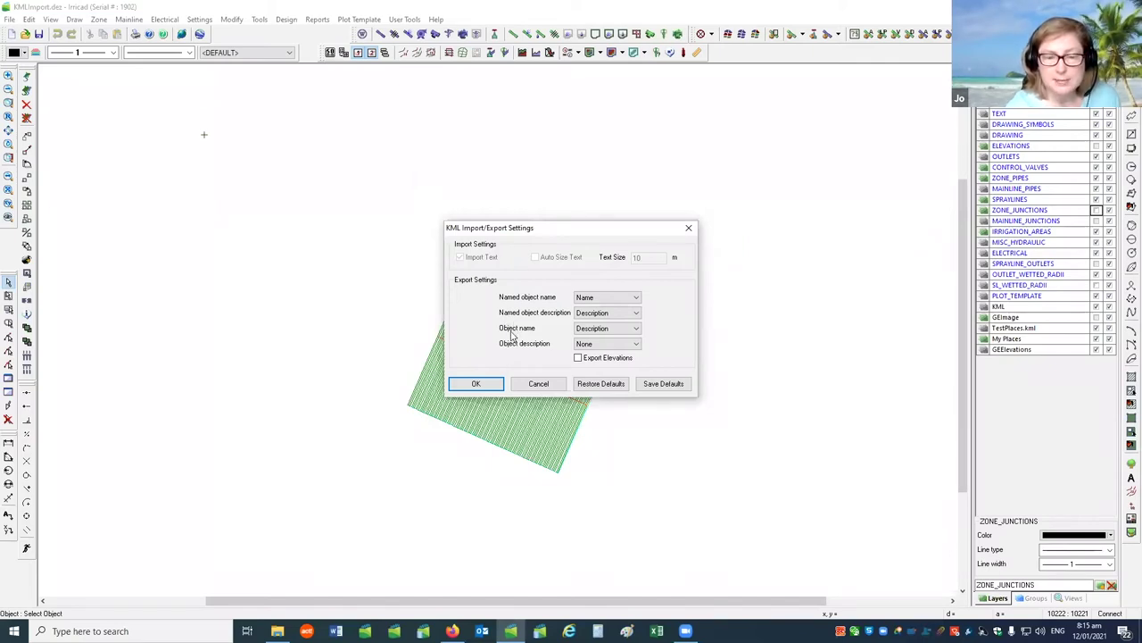
- Review the Object name choices in the KML export settings, switch Export Elevations on and off again, and cancel the export
click(614, 328)
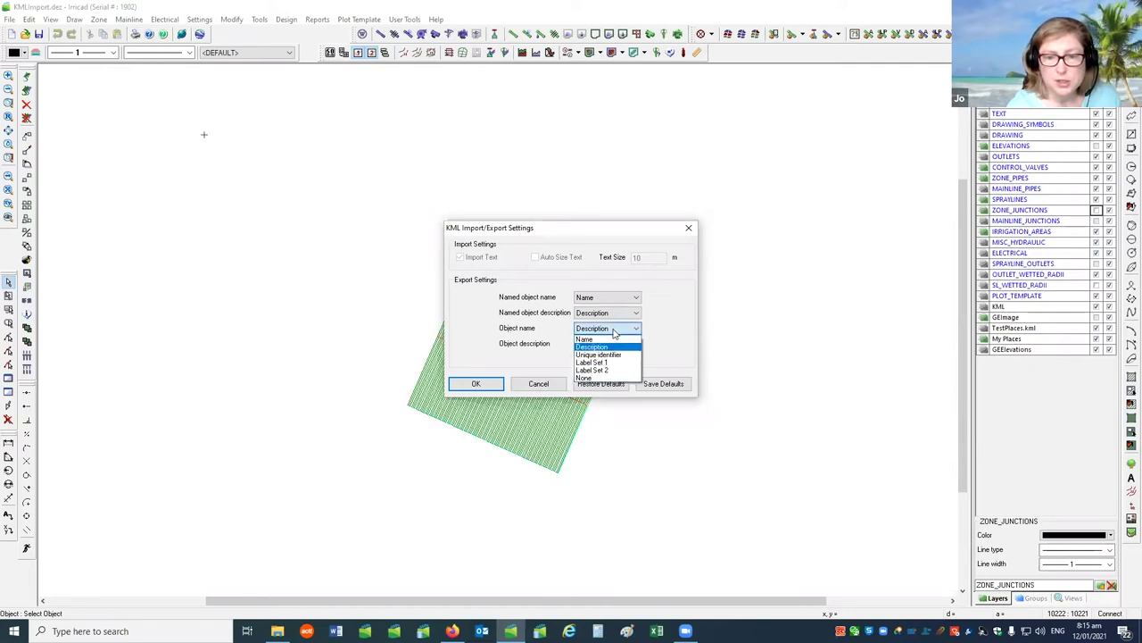
click(661, 332)
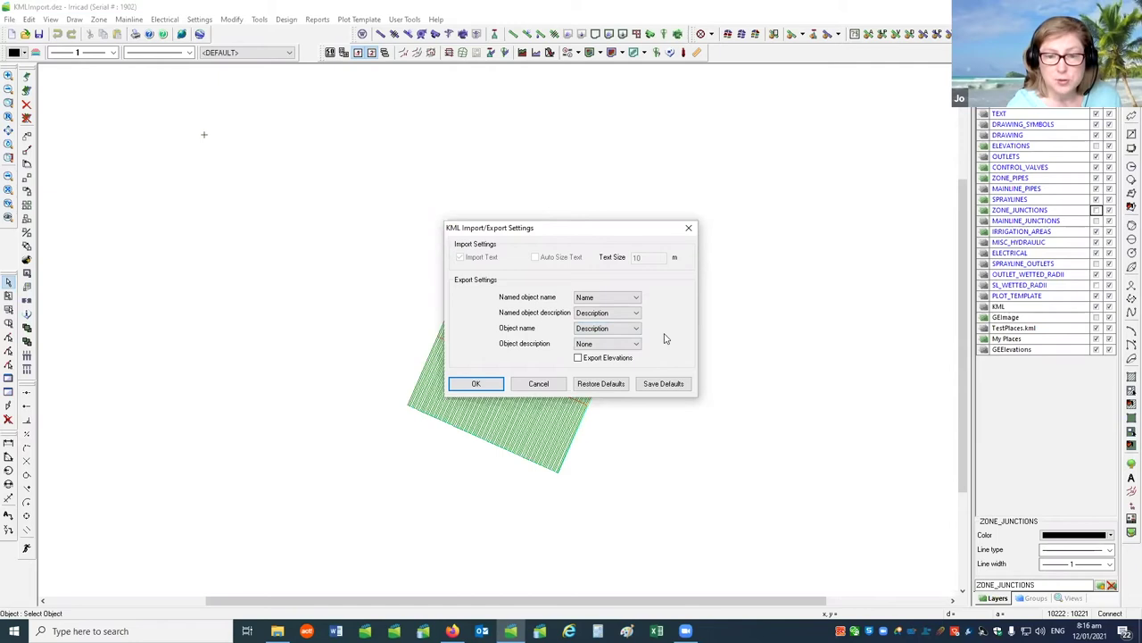
click(578, 358)
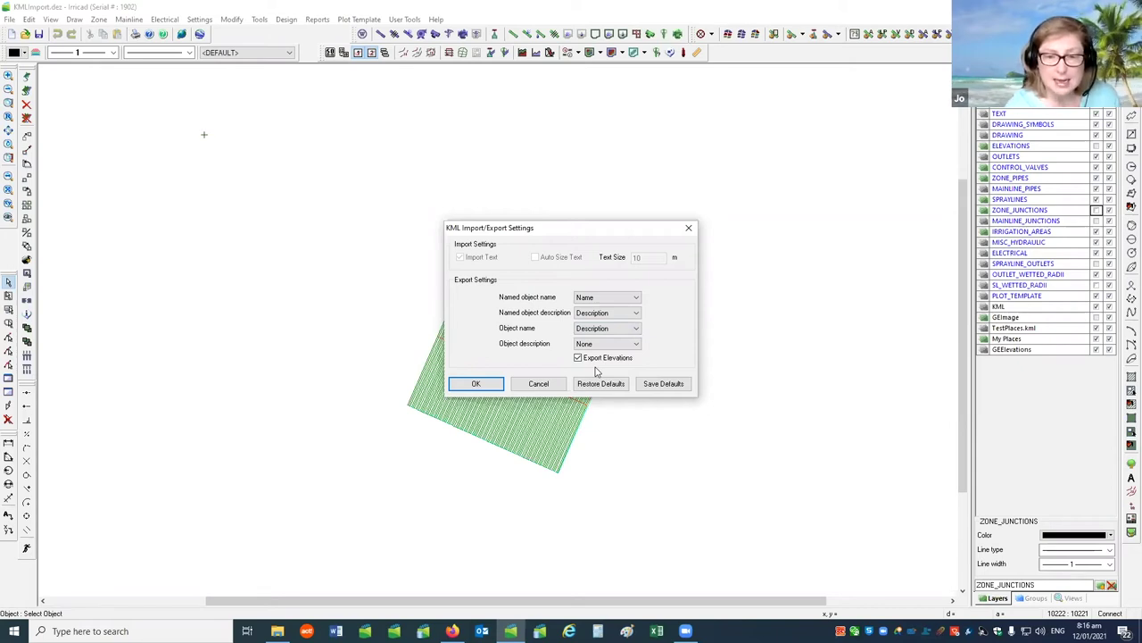
click(587, 359)
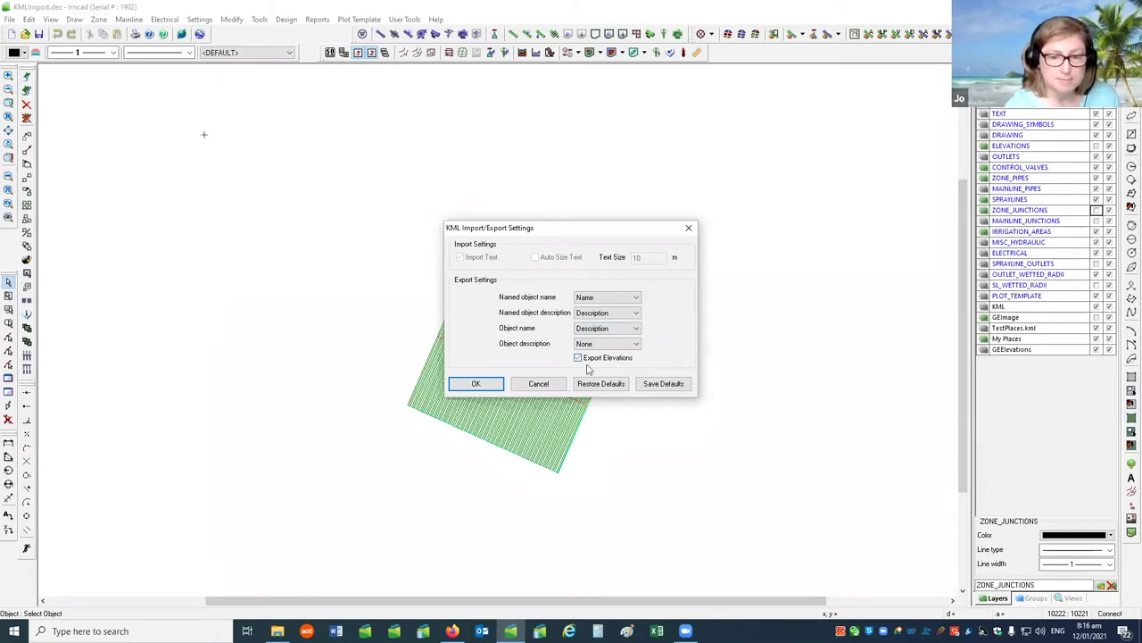
click(555, 387)
- Open the recent design marryingupdata1.dez
click(9, 19)
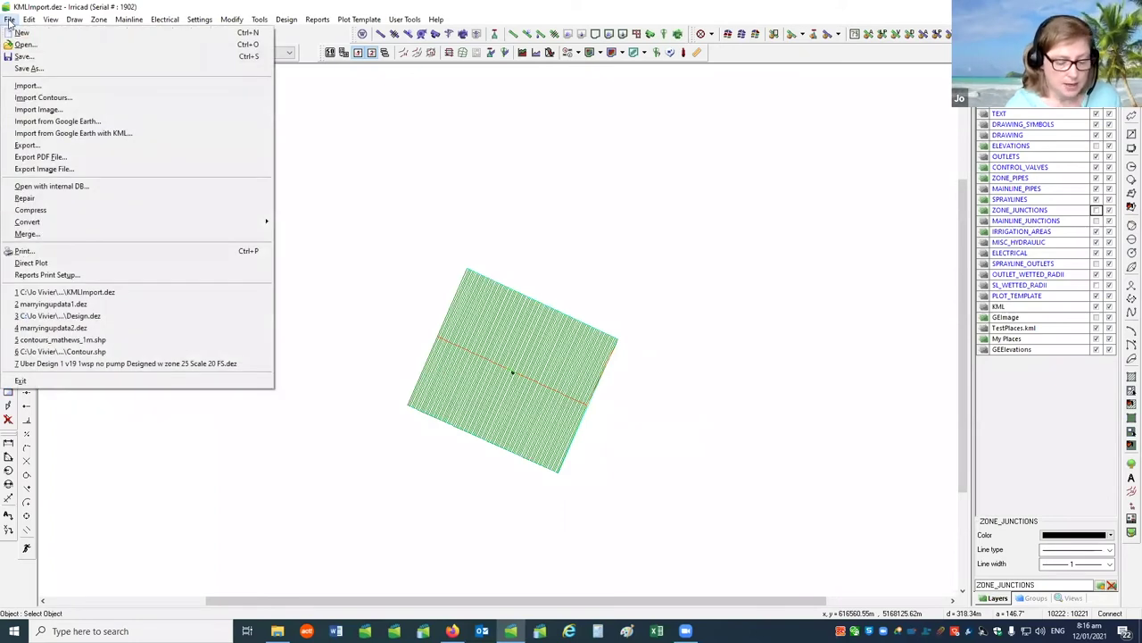
click(123, 311)
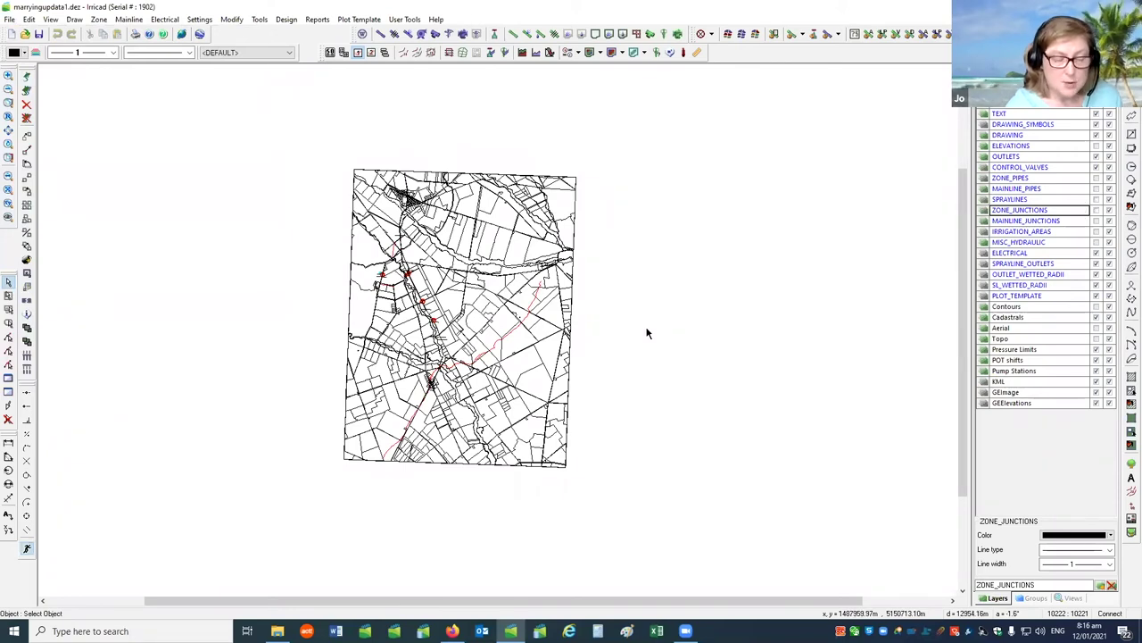
- Start a Google Earth import with KML using Junction.kmz from the "marrying up data" folder
click(12, 19)
click(75, 134)
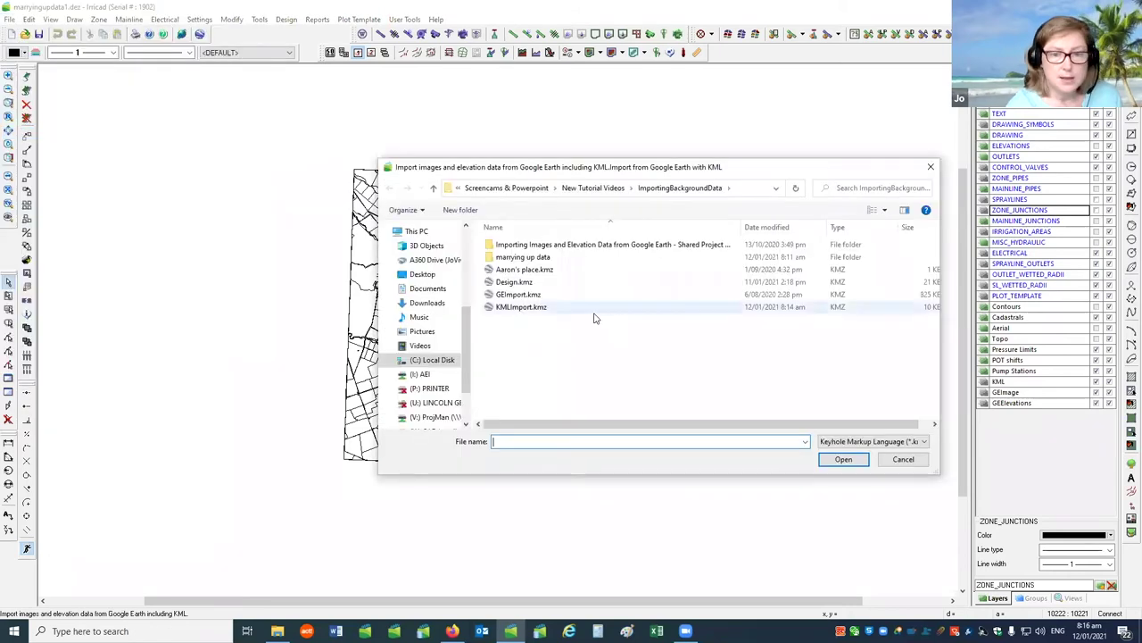
double_click(534, 258)
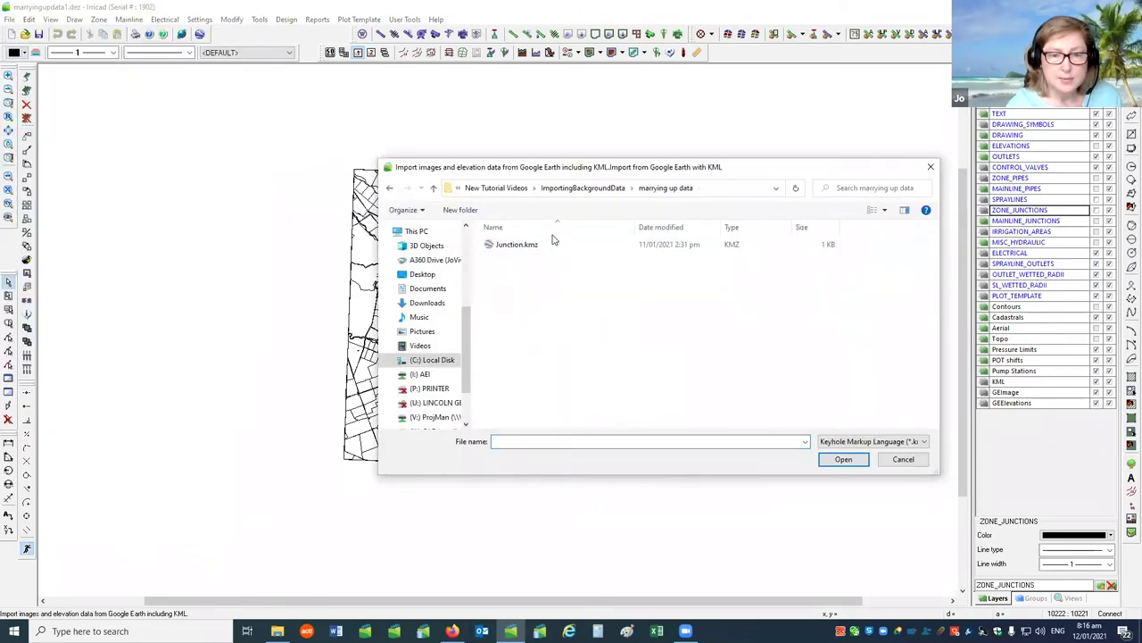
click(517, 244)
click(843, 459)
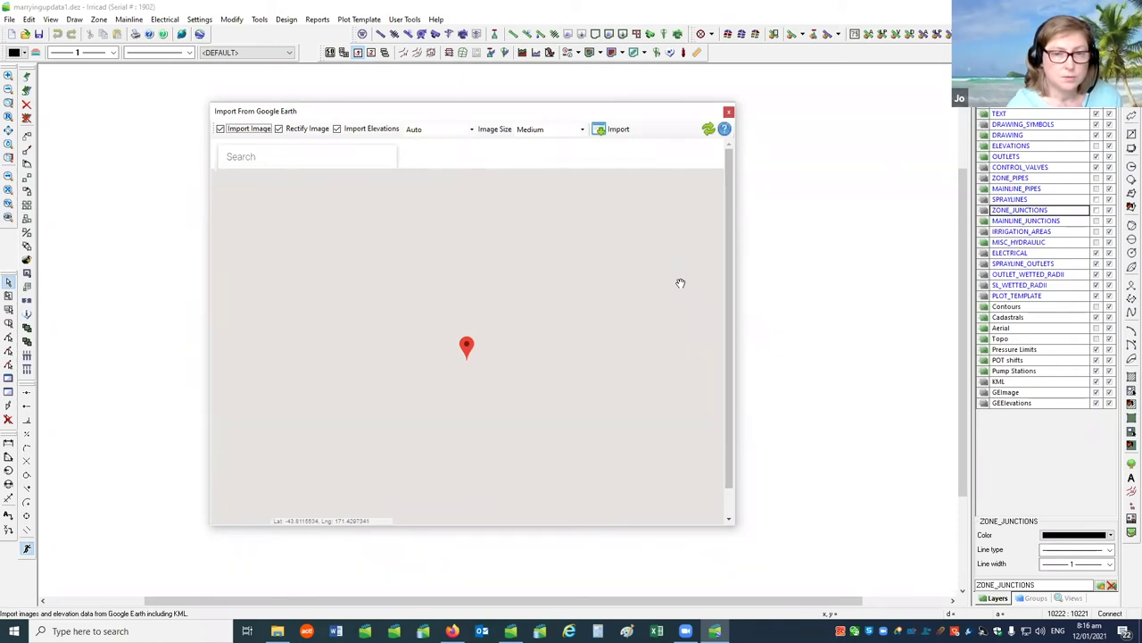
- Import the medium, rectified Google Earth image of the wider area around the marker without elevations, accepting the terms and conditions
click(337, 129)
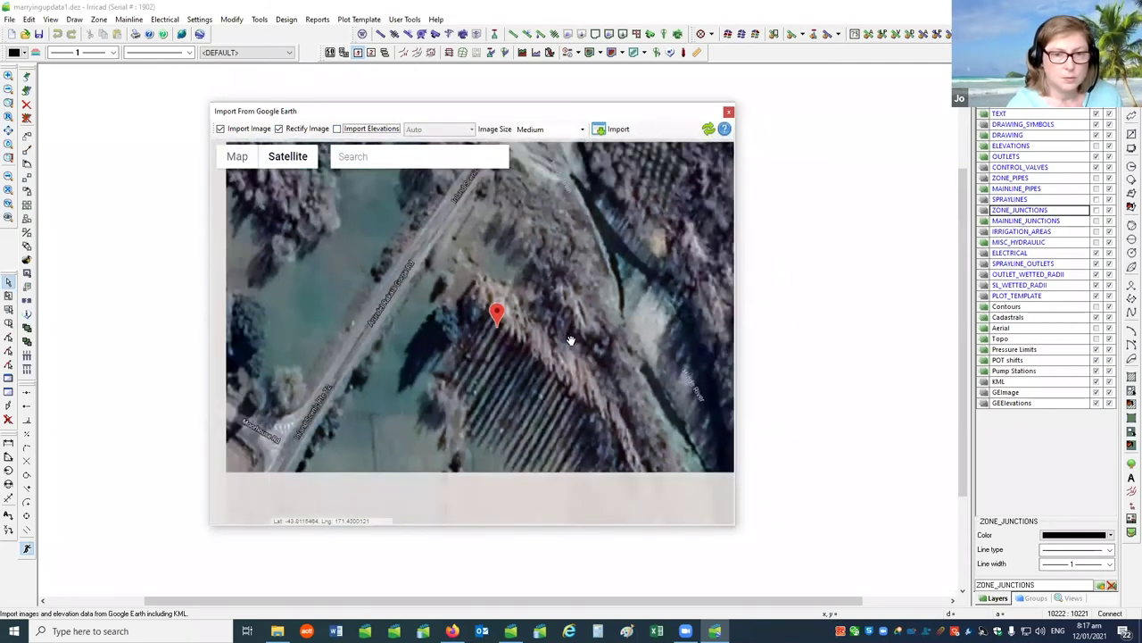
scroll(569, 343, down, 5)
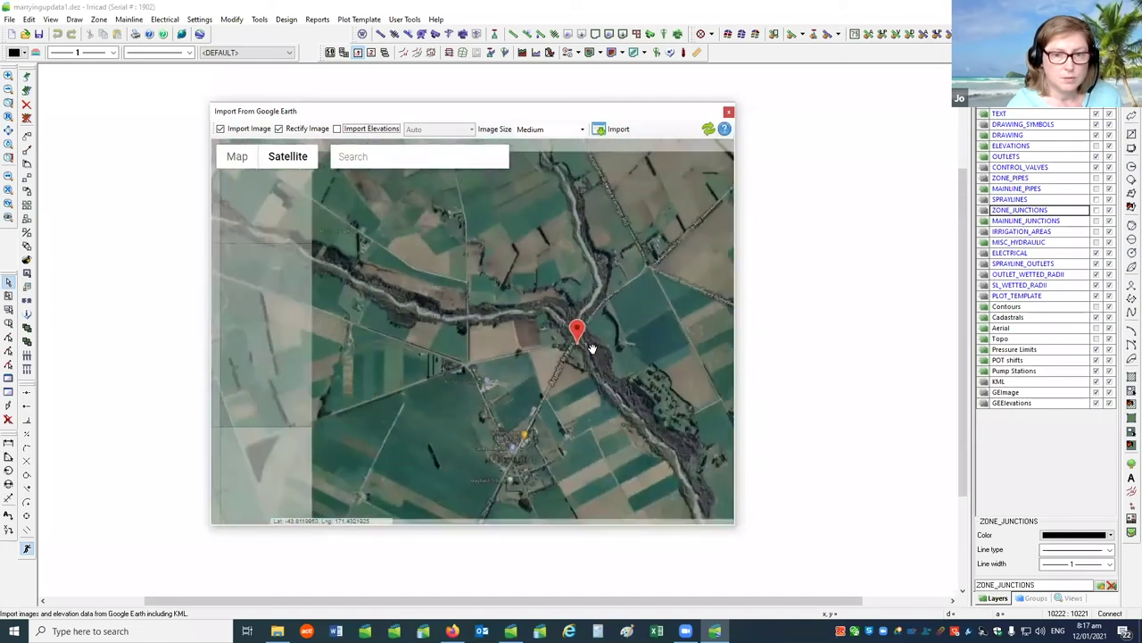
click(616, 130)
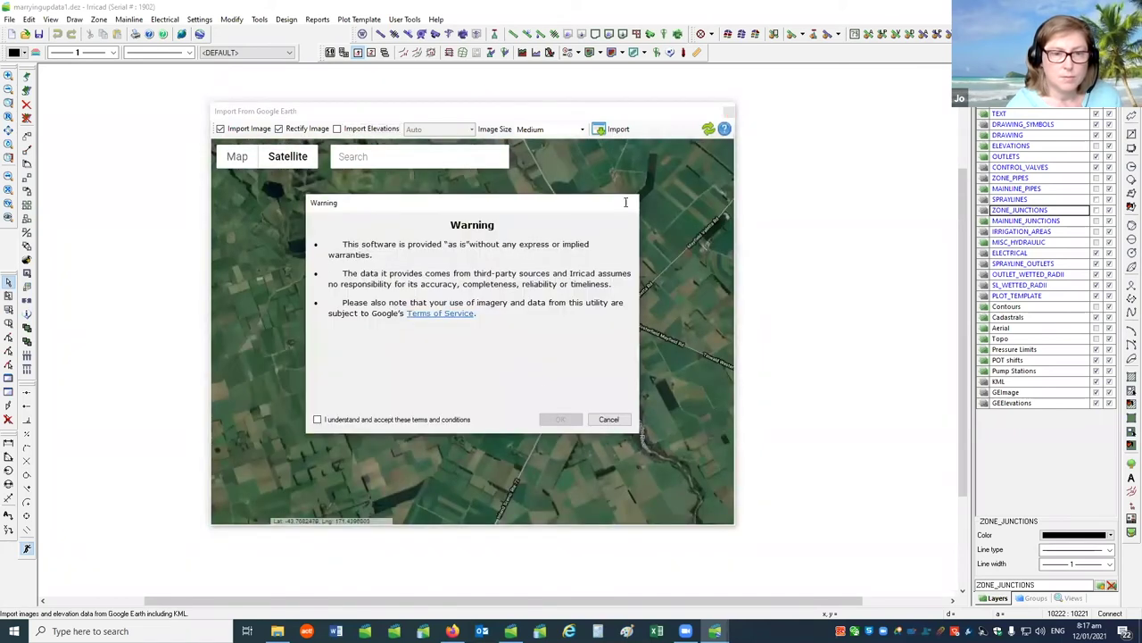
click(465, 421)
click(554, 417)
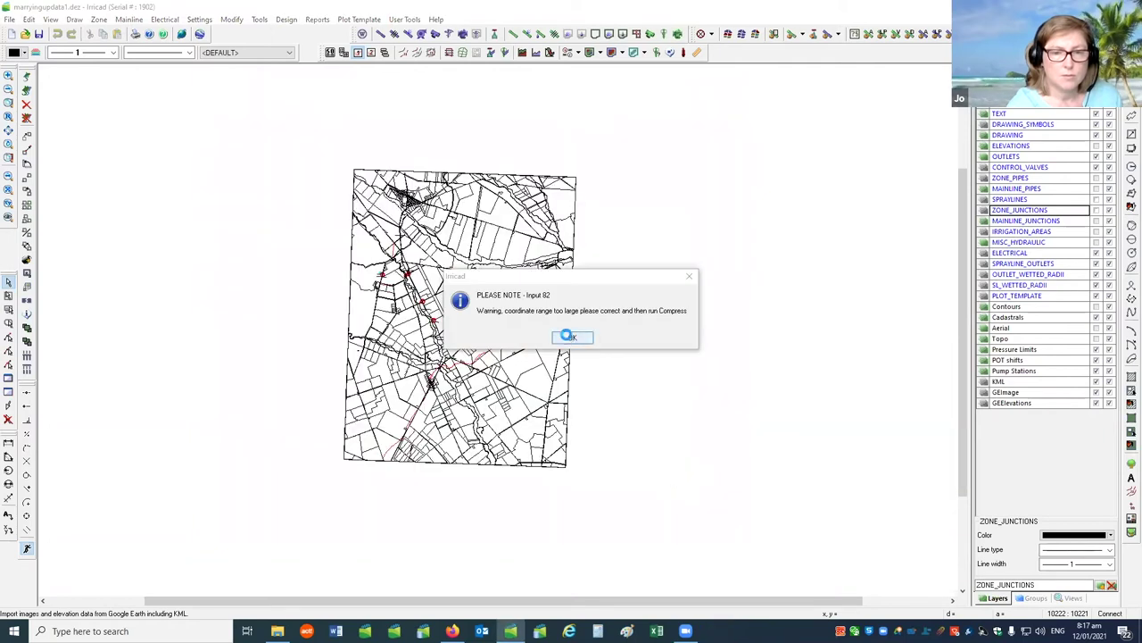
click(572, 337)
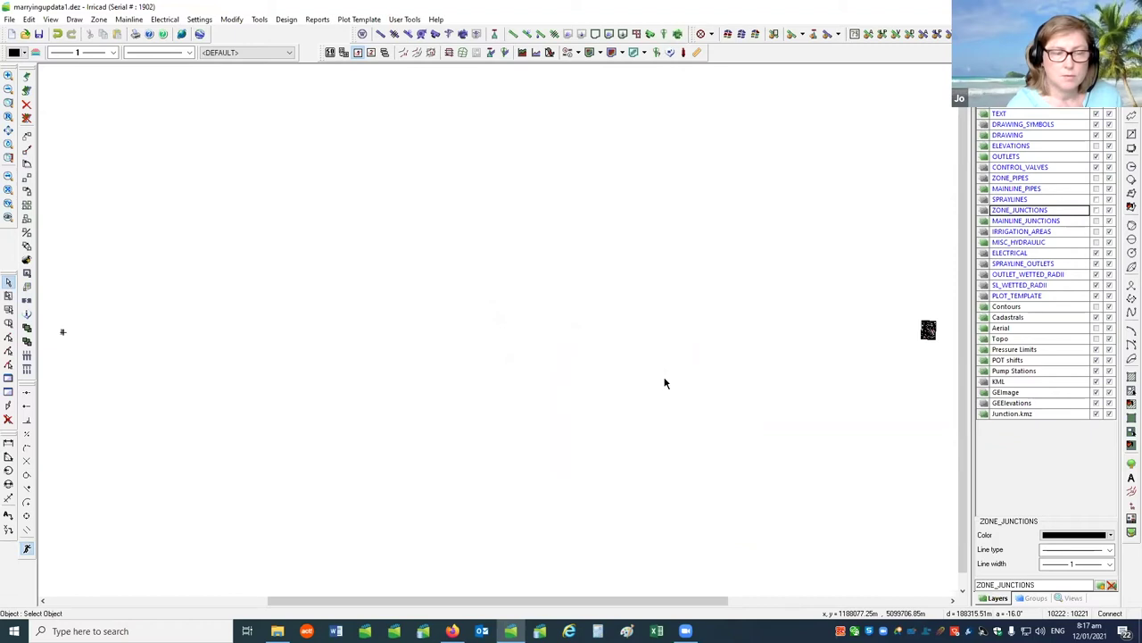
- Delete the imported Google Earth objects lying far west of the cadastral drawing and fit the remaining drawing in view
scroll(56, 334, up, 5)
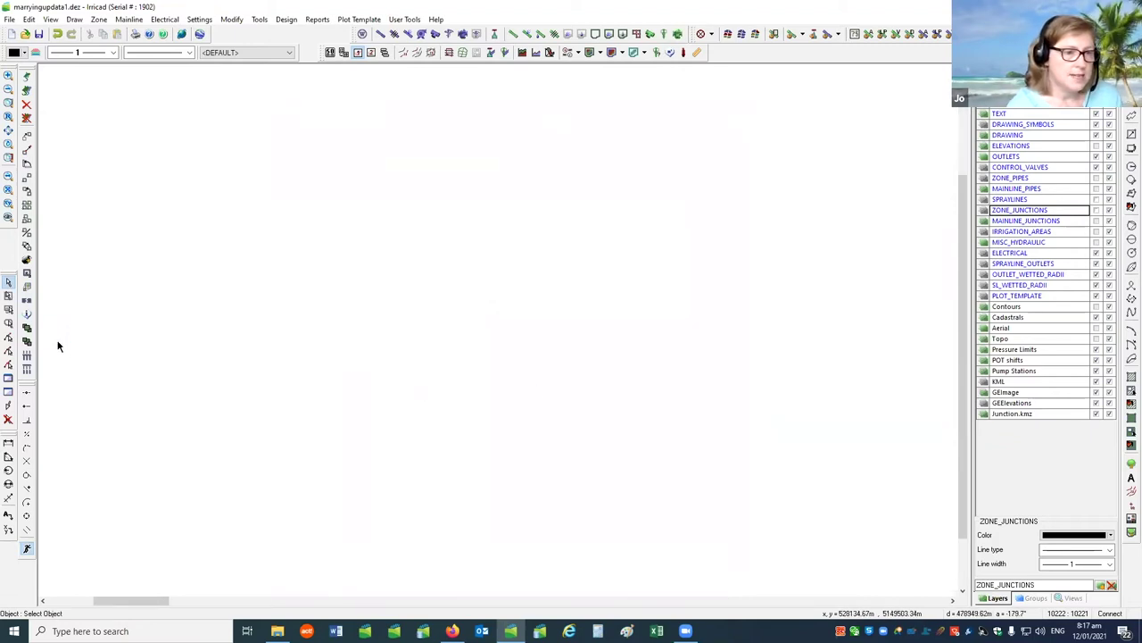
scroll(436, 359, down, 5)
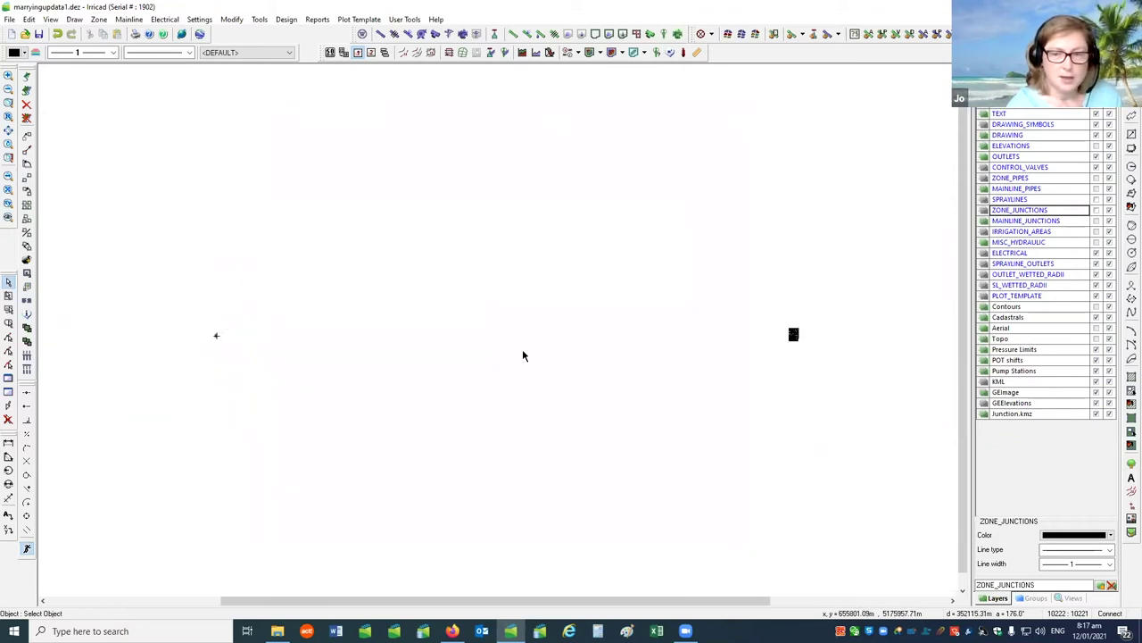
scroll(797, 337, up, 5)
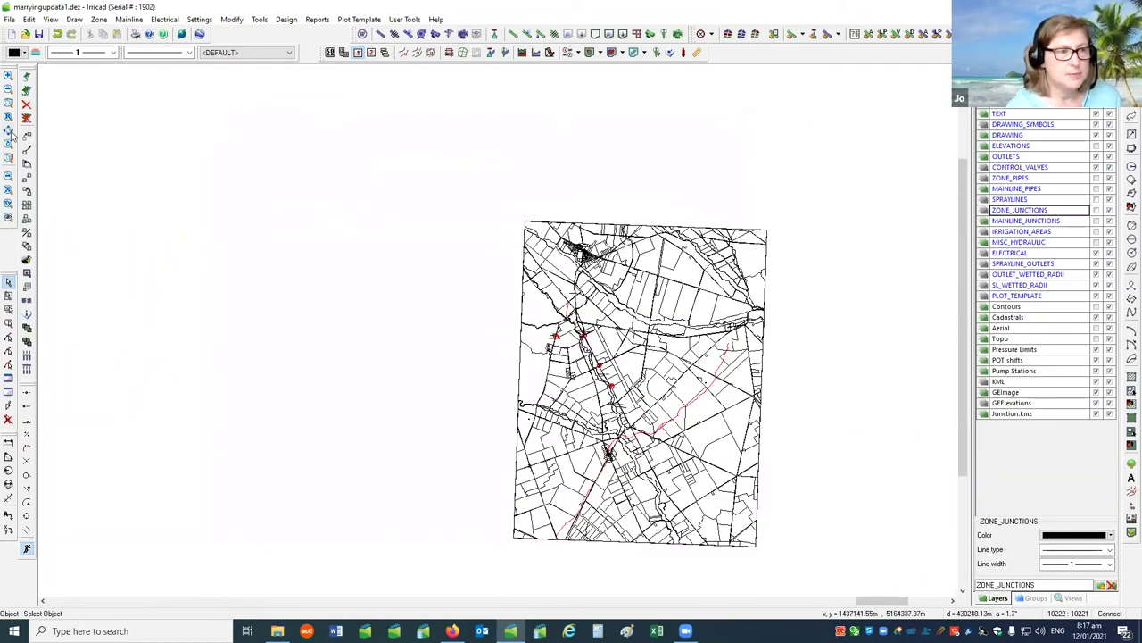
scroll(704, 326, down, 5)
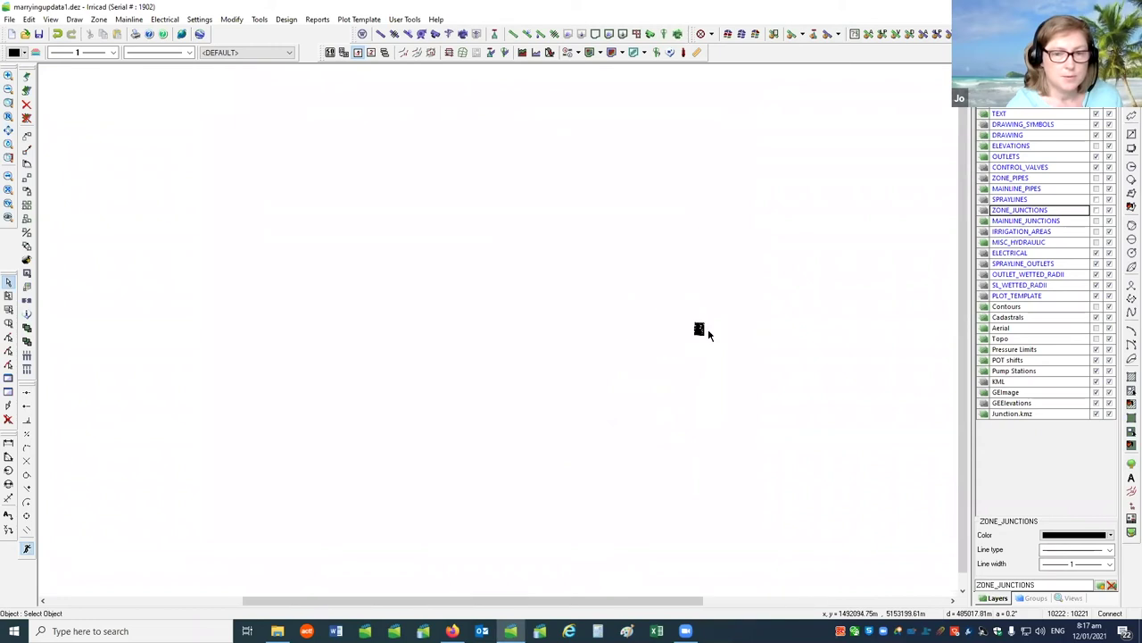
click(9, 294)
click(100, 309)
click(133, 335)
key(Delete)
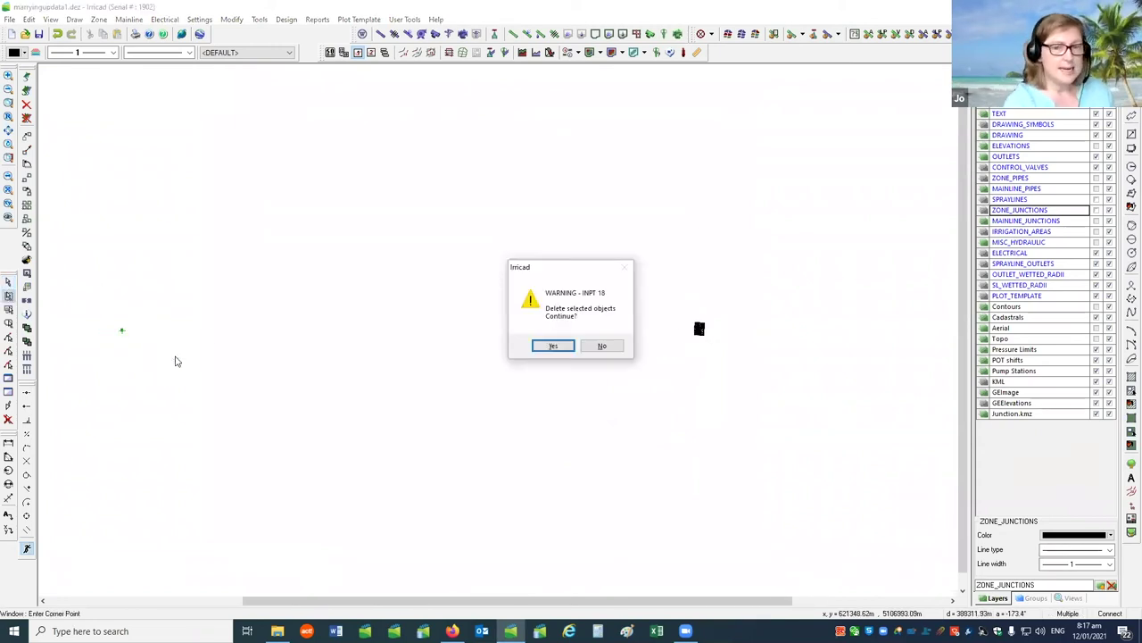
click(549, 346)
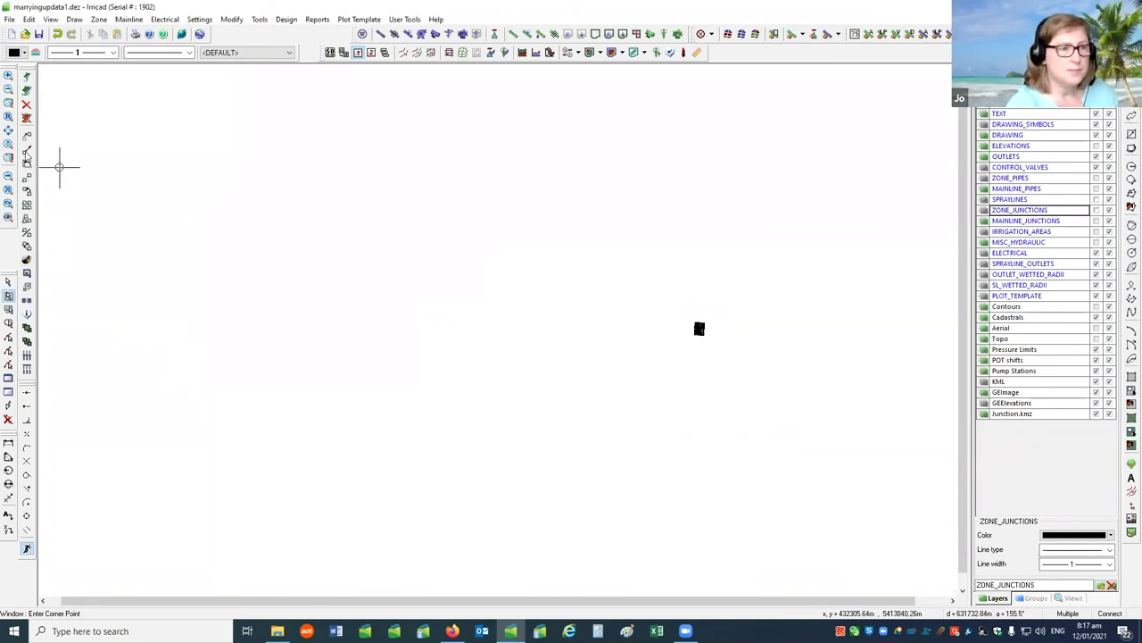
click(9, 130)
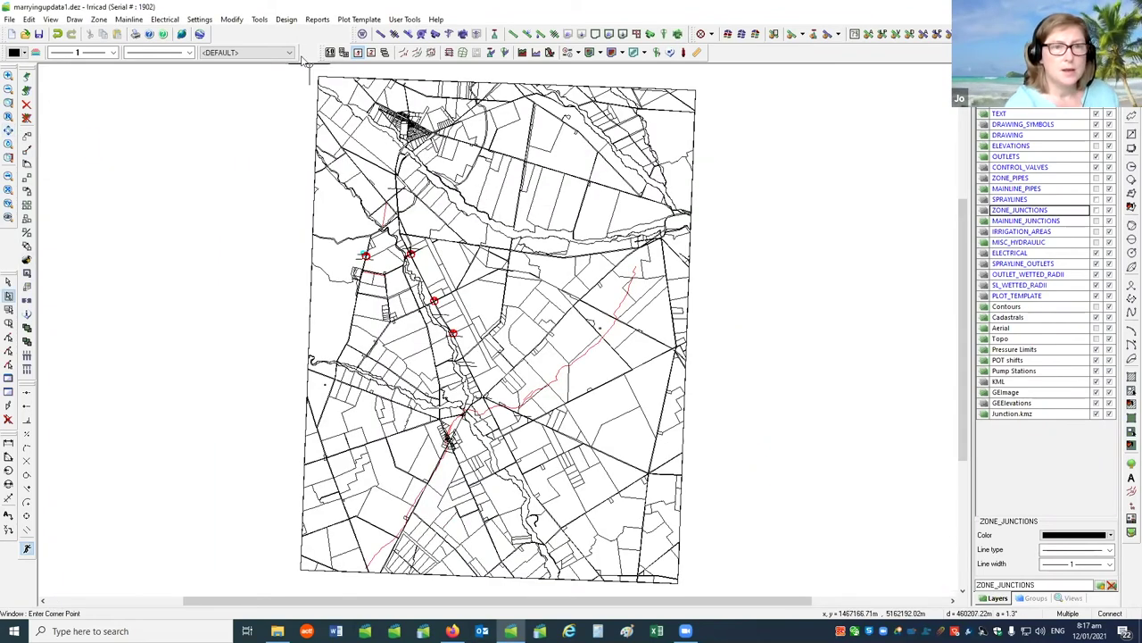
- Set the current UTM zone to 59 and the datum to NZTM2000 in the design's GIS settings
click(200, 20)
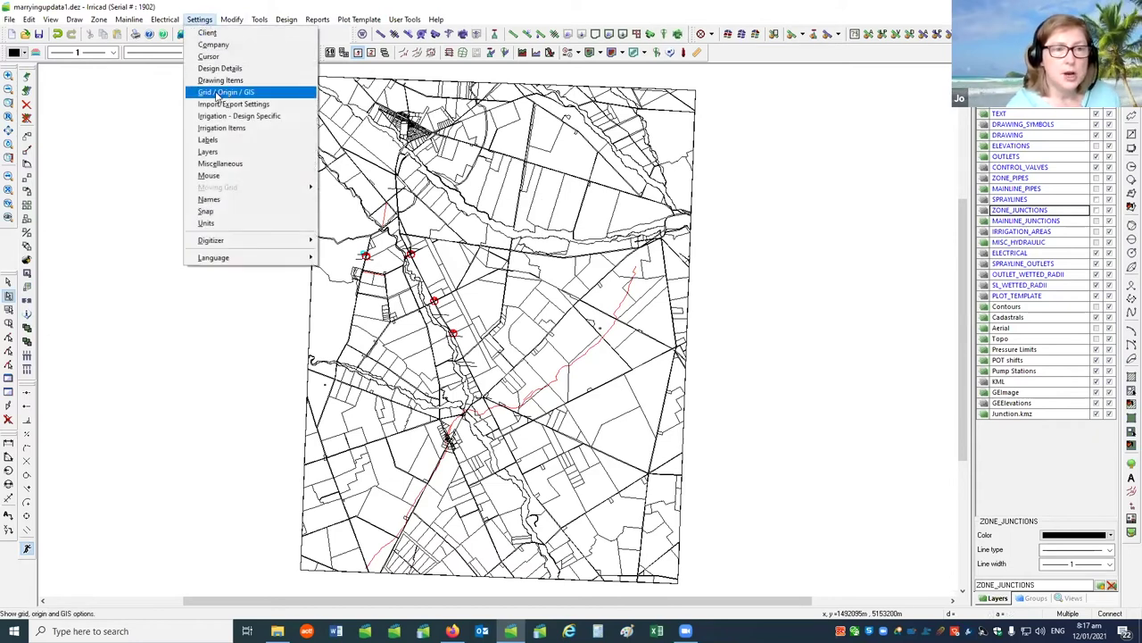
click(217, 93)
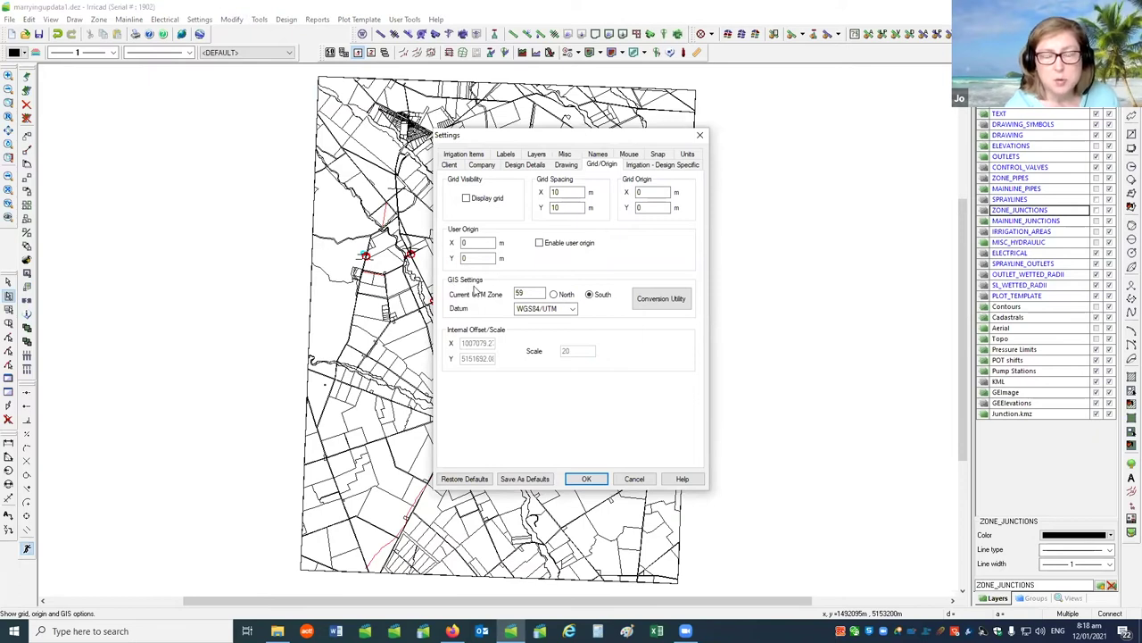
click(527, 295)
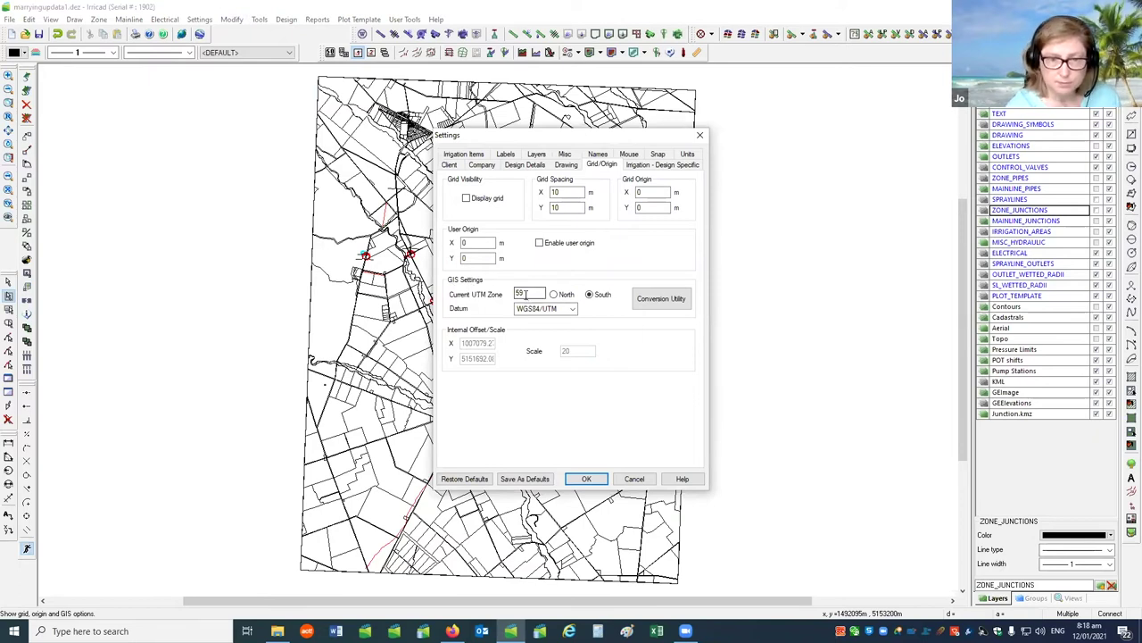
double_click(530, 293)
text(59)
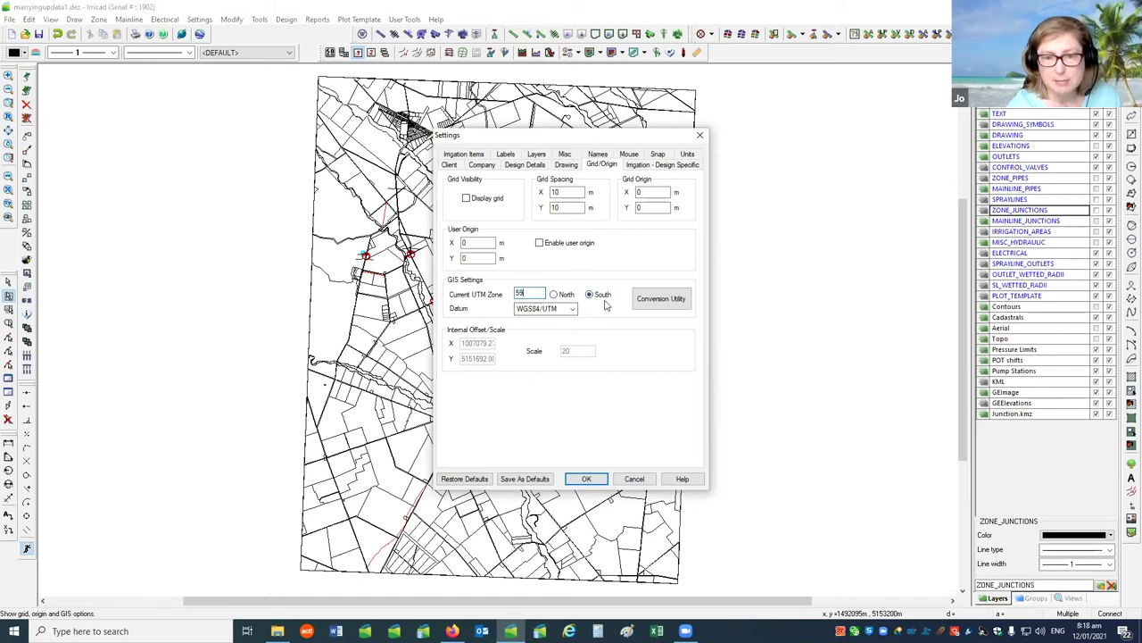
click(573, 309)
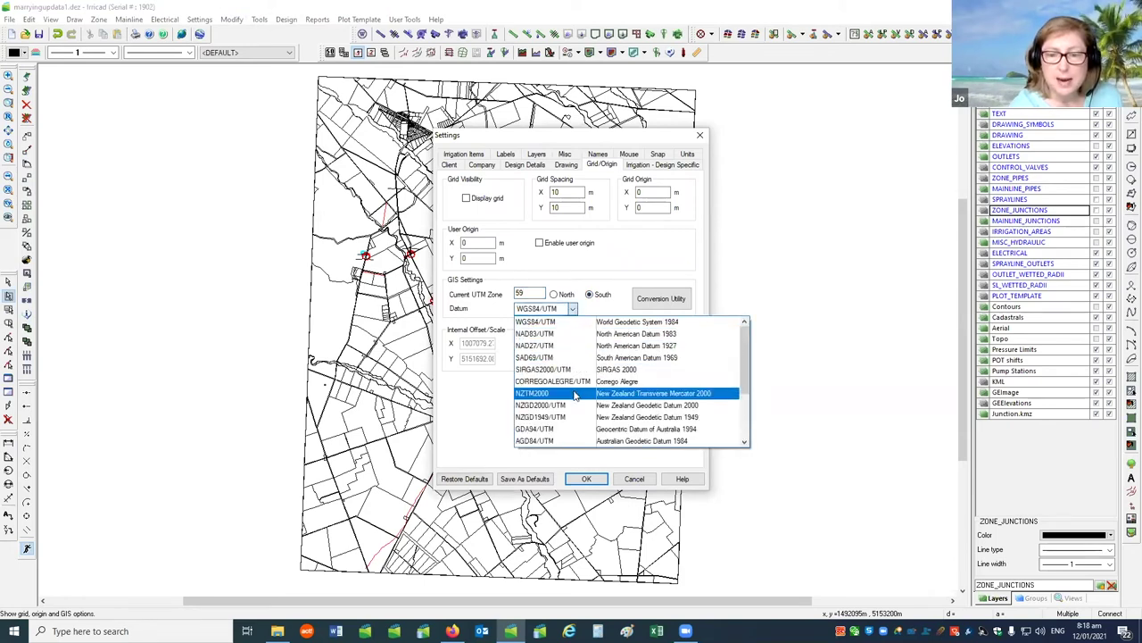
click(574, 395)
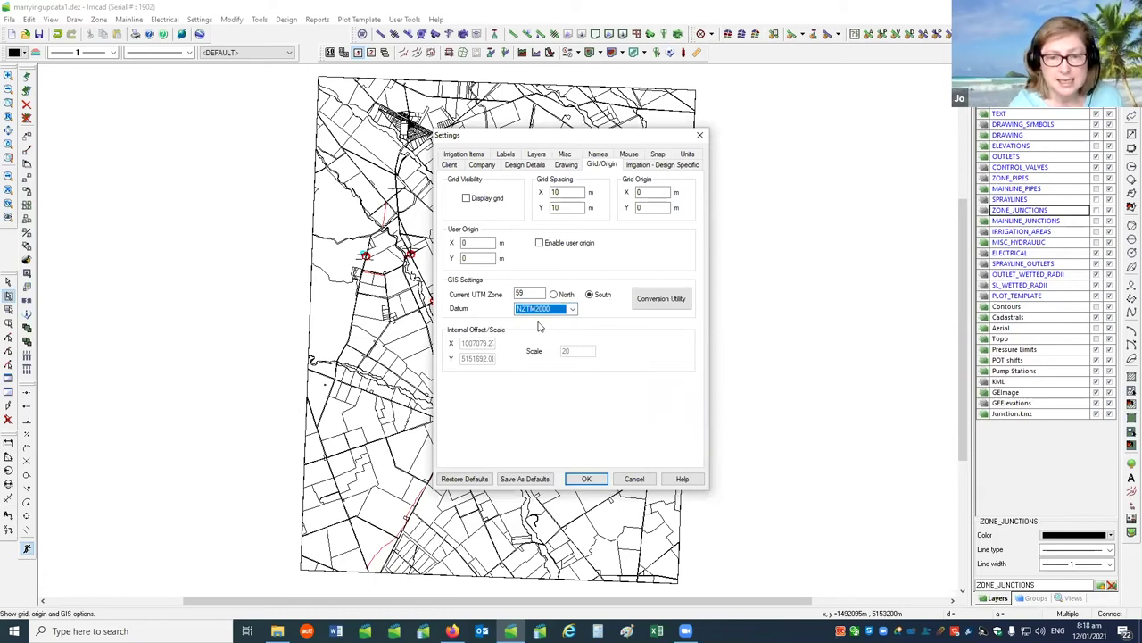
click(589, 478)
- Start a new Google Earth import with KML using Junction.kmz
click(11, 19)
click(45, 135)
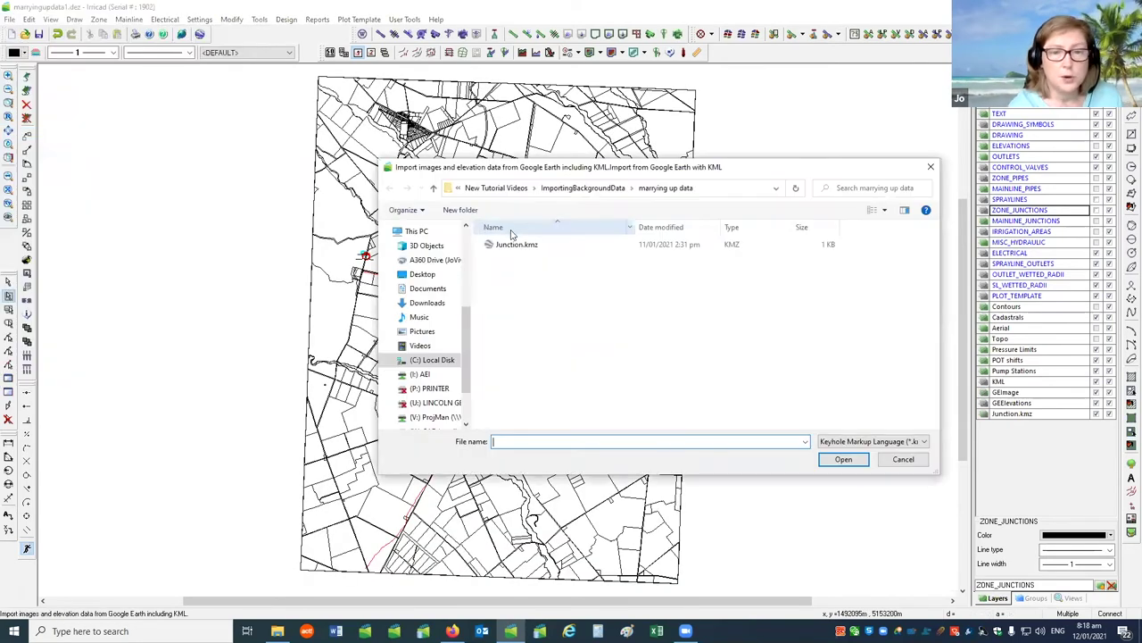
click(516, 243)
click(844, 458)
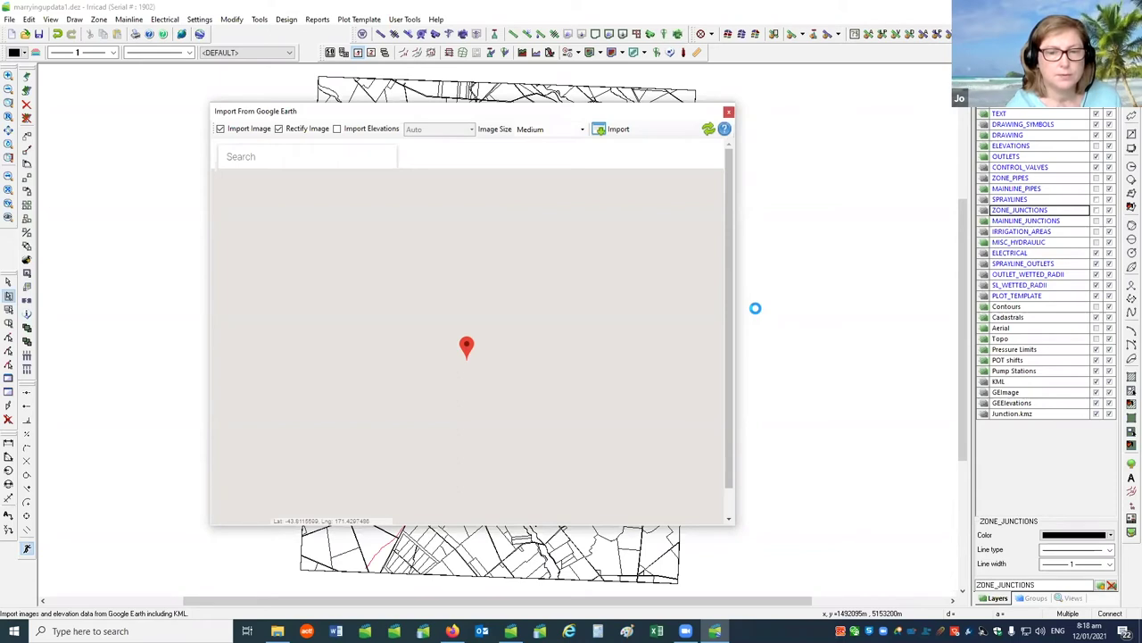
- Import a standard-size, rectified image without elevations, covering a wide area from northwest of Surrey Hills to south of the marker, and acknowledge the datum notice
scroll(551, 380, down, 1)
scroll(551, 379, down, 5)
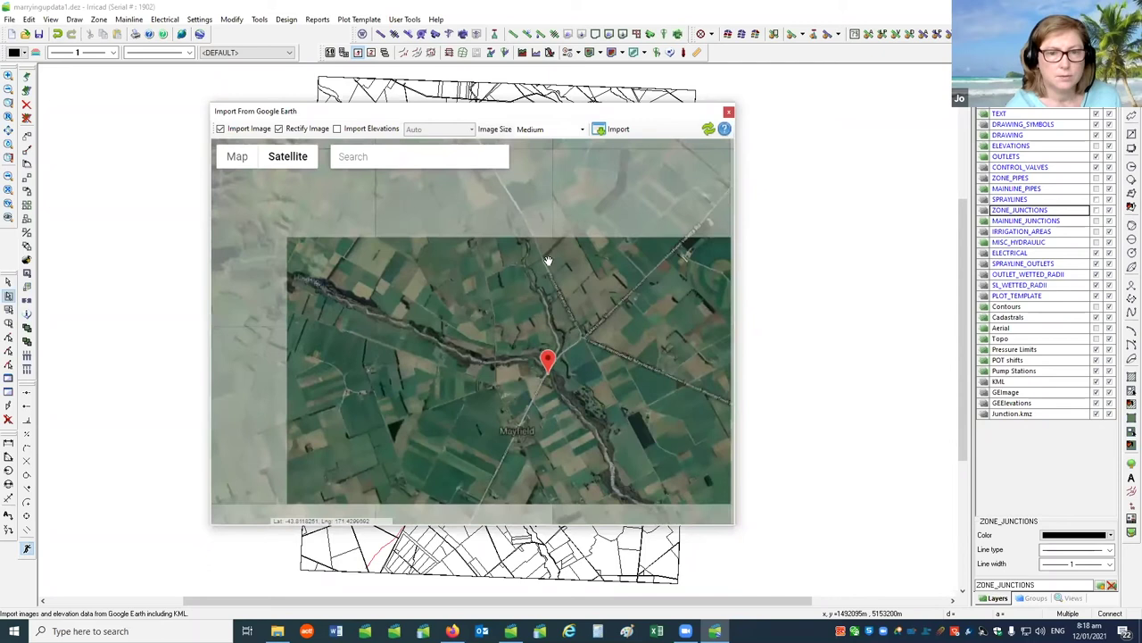
scroll(548, 261, down, 2)
click(549, 129)
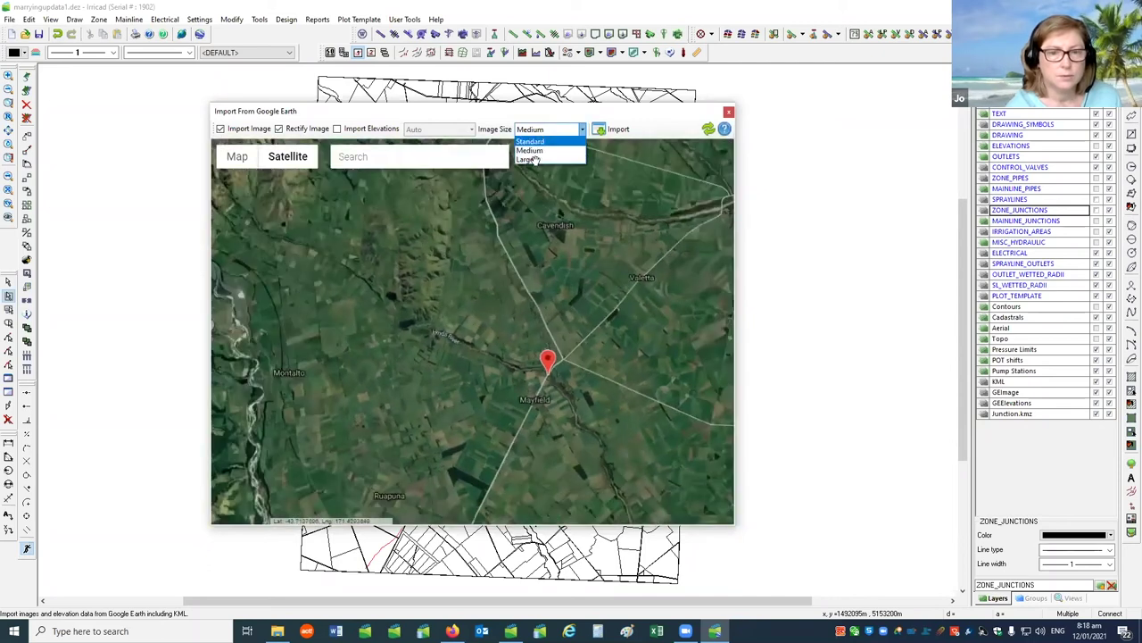
click(530, 141)
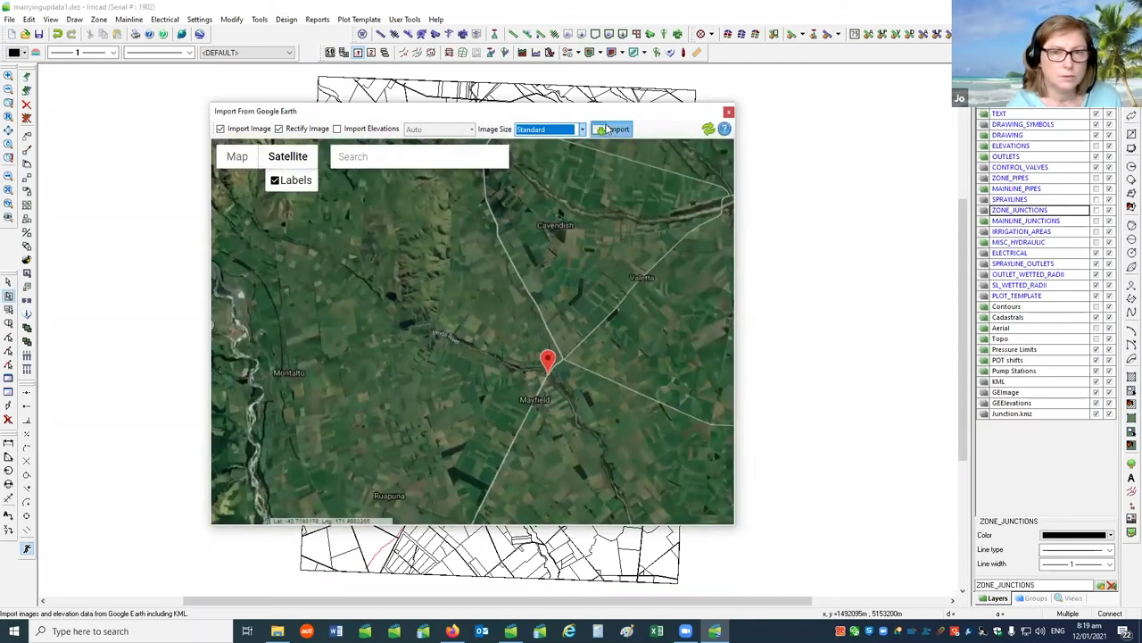
click(607, 130)
click(560, 415)
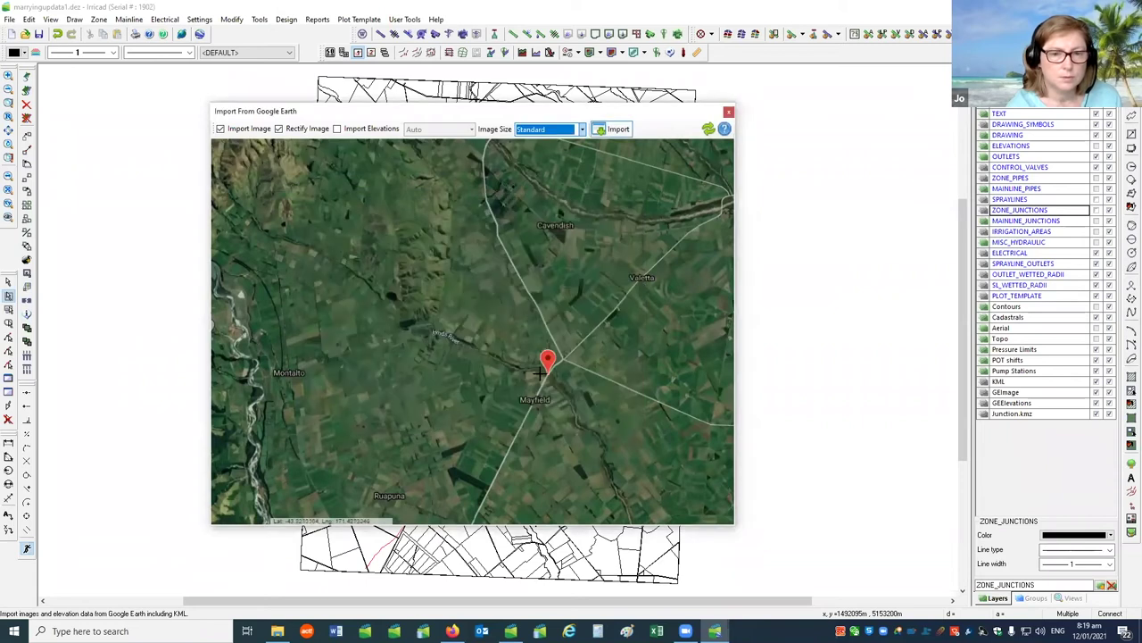
scroll(497, 399, down, 3)
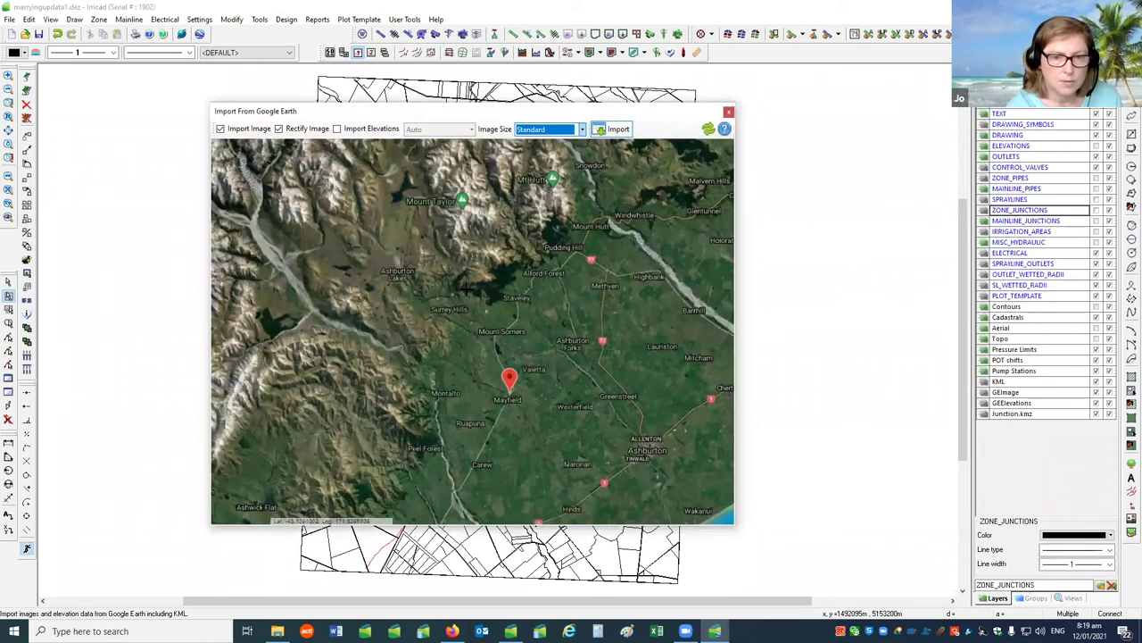
click(430, 256)
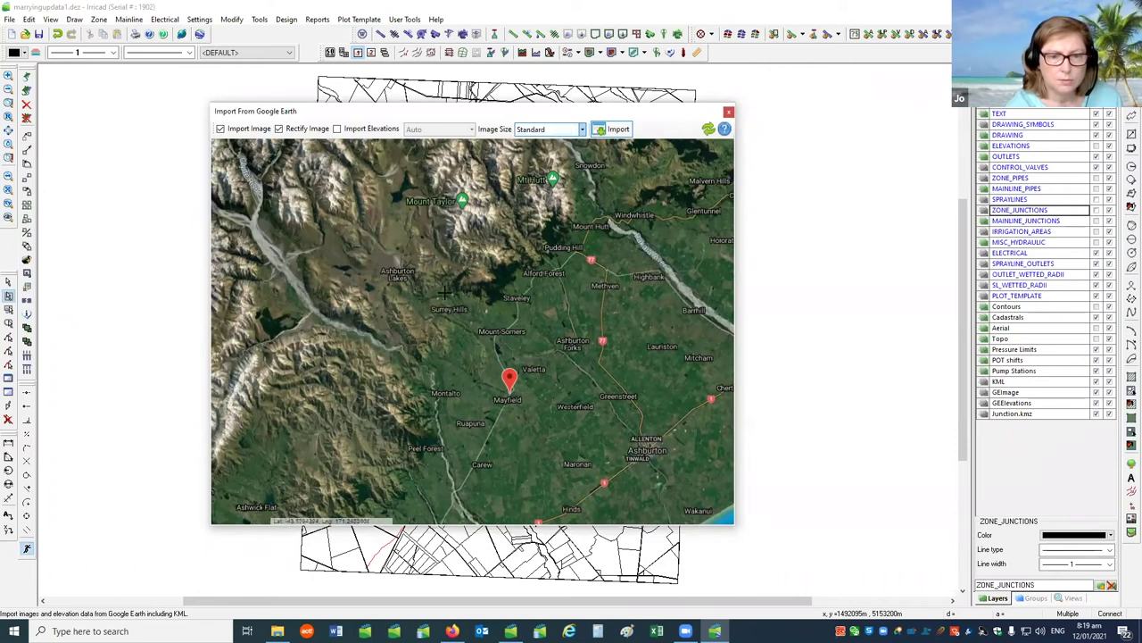
click(564, 489)
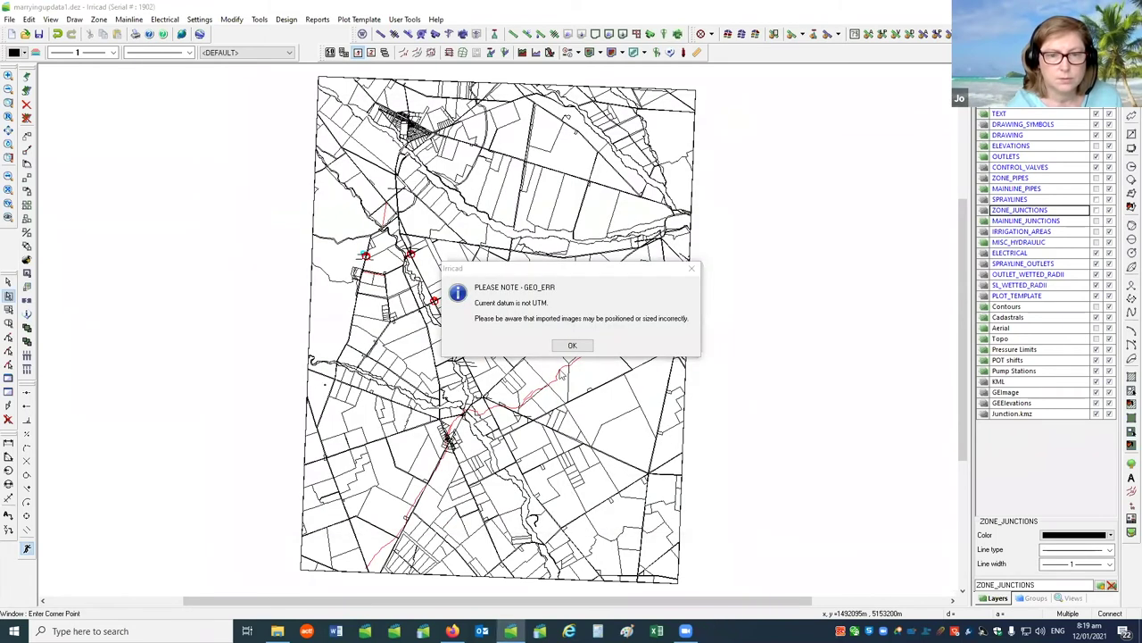
click(571, 347)
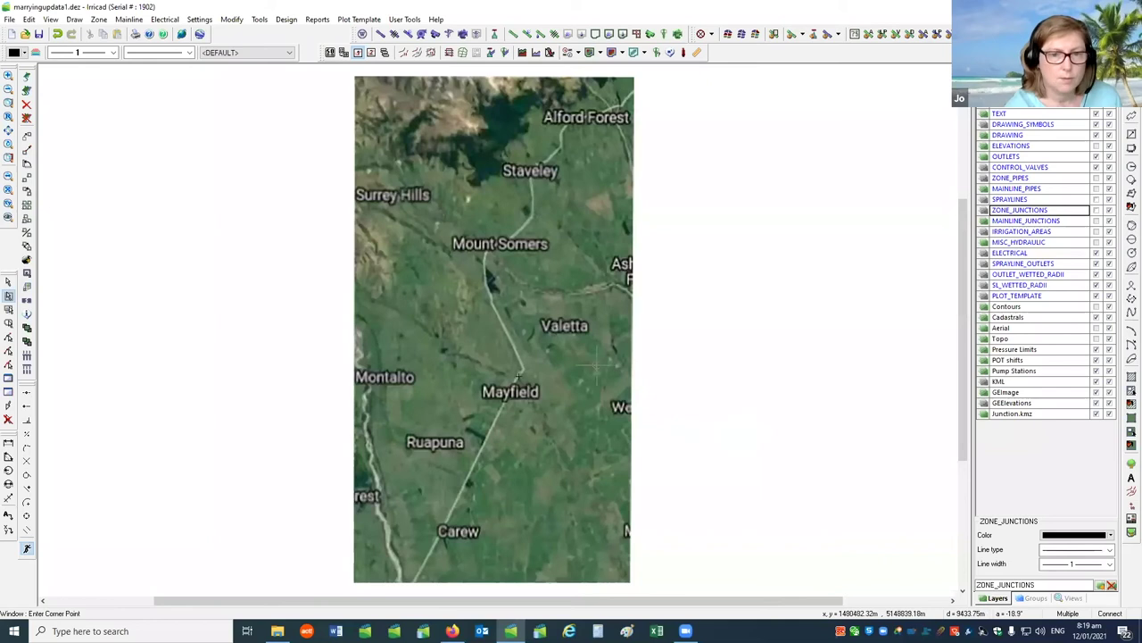
- Move the imported Google Earth image to the back of the drawing order and check its alignment with the cadastral lines
click(8, 282)
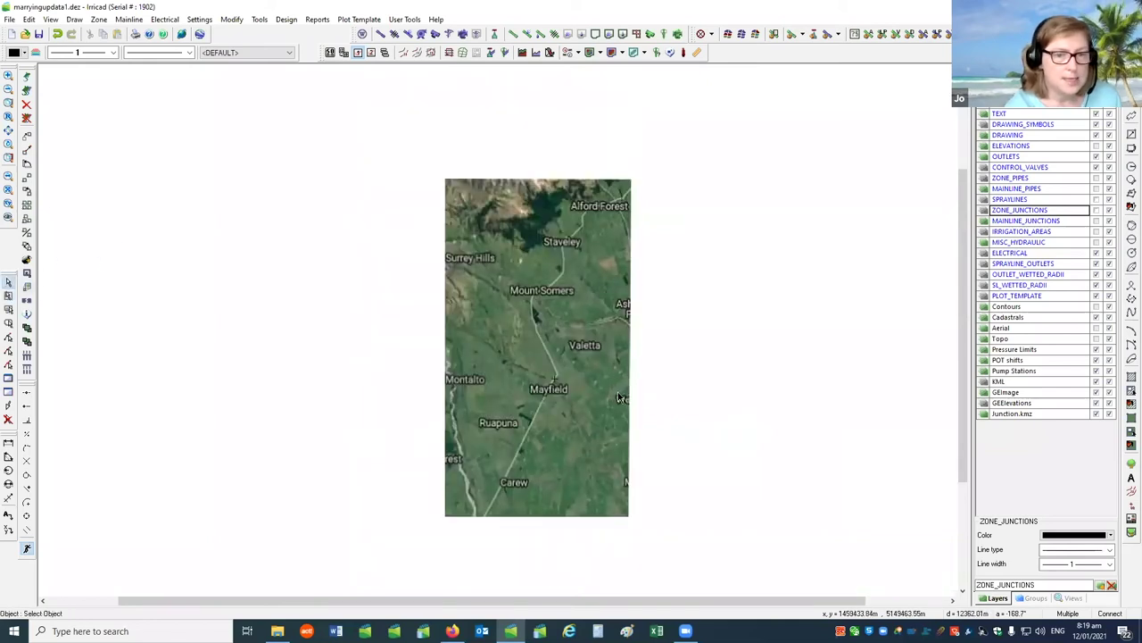
click(629, 278)
right_click(645, 301)
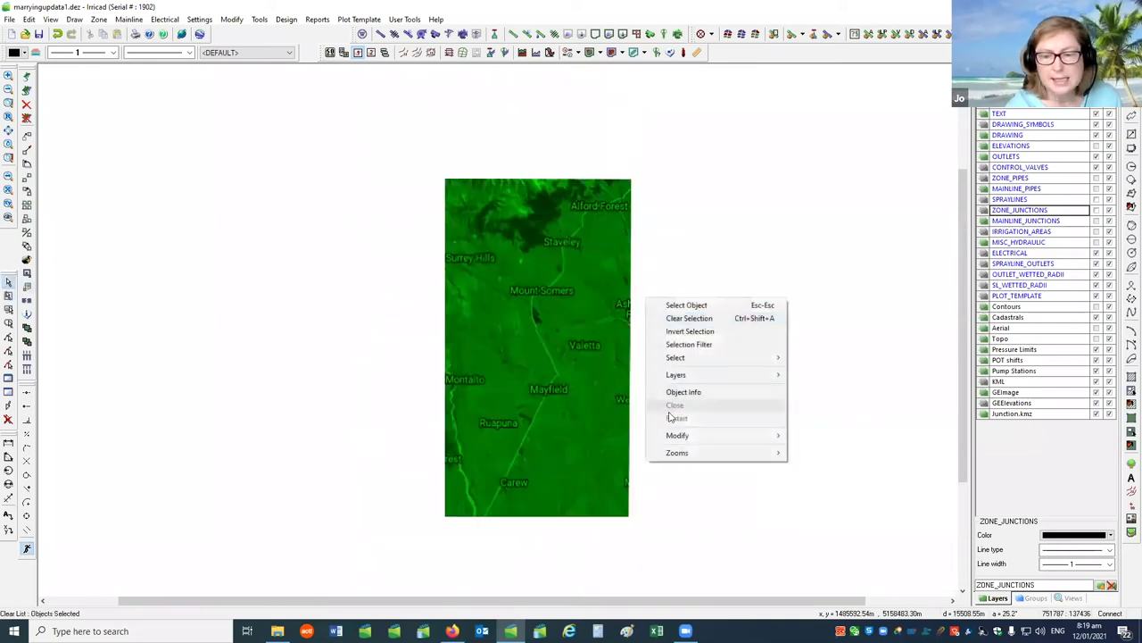
mouse_move(679, 436)
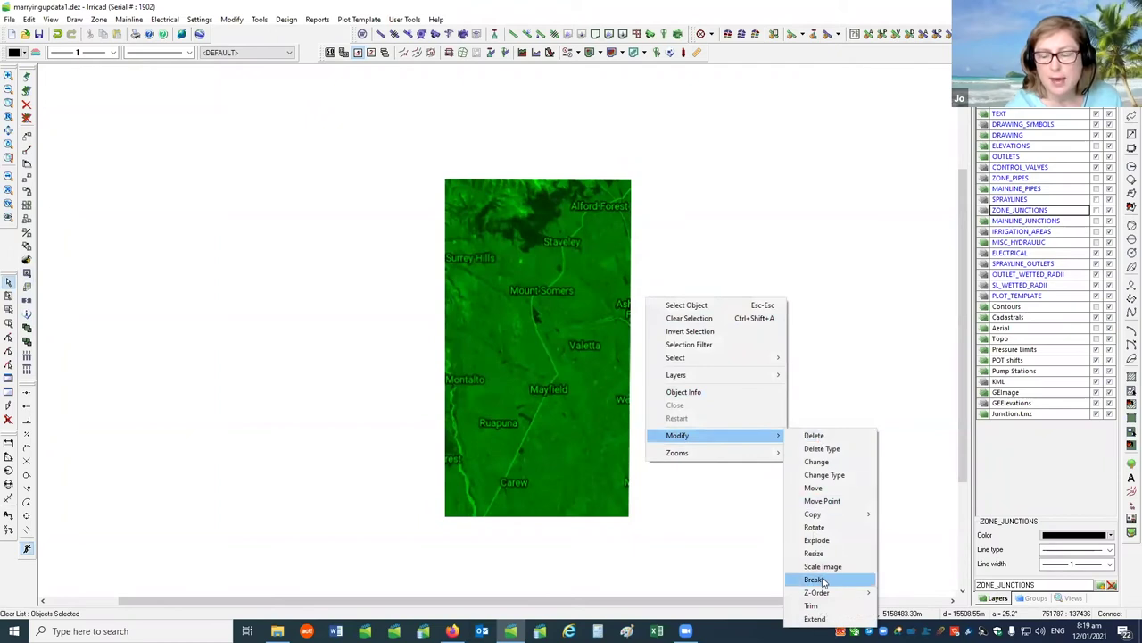
mouse_move(823, 594)
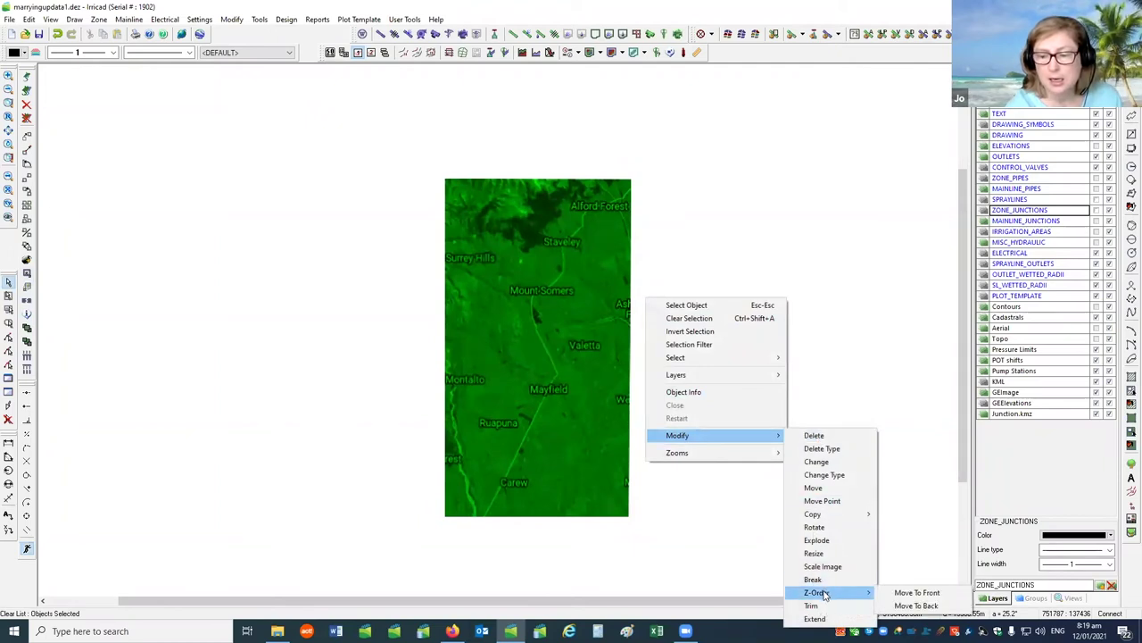
click(915, 606)
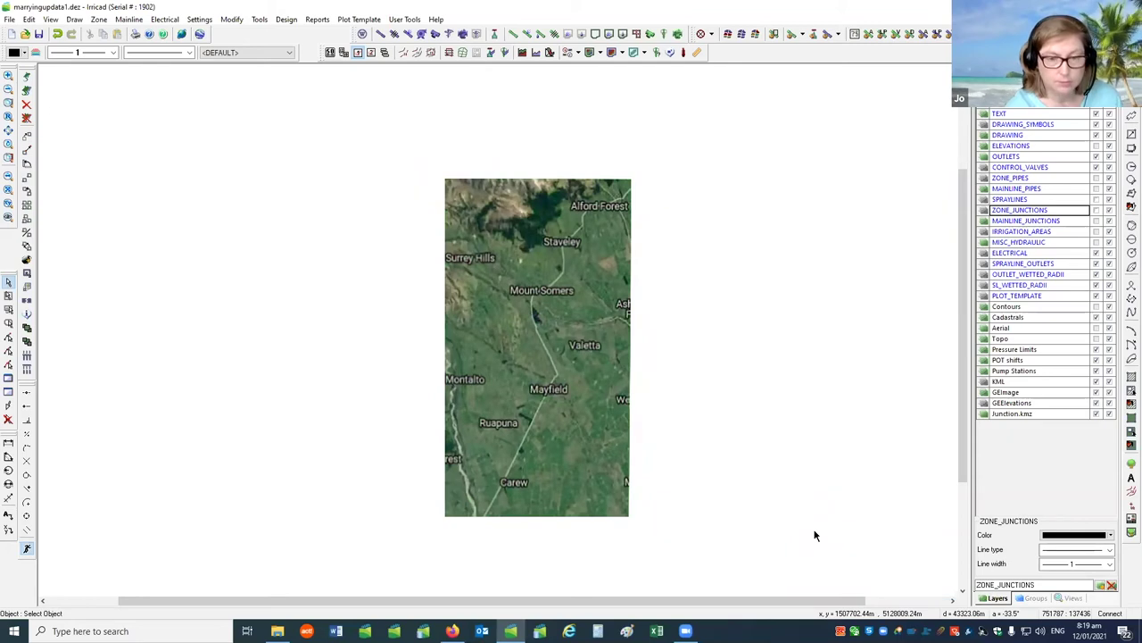
scroll(641, 399, up, 2)
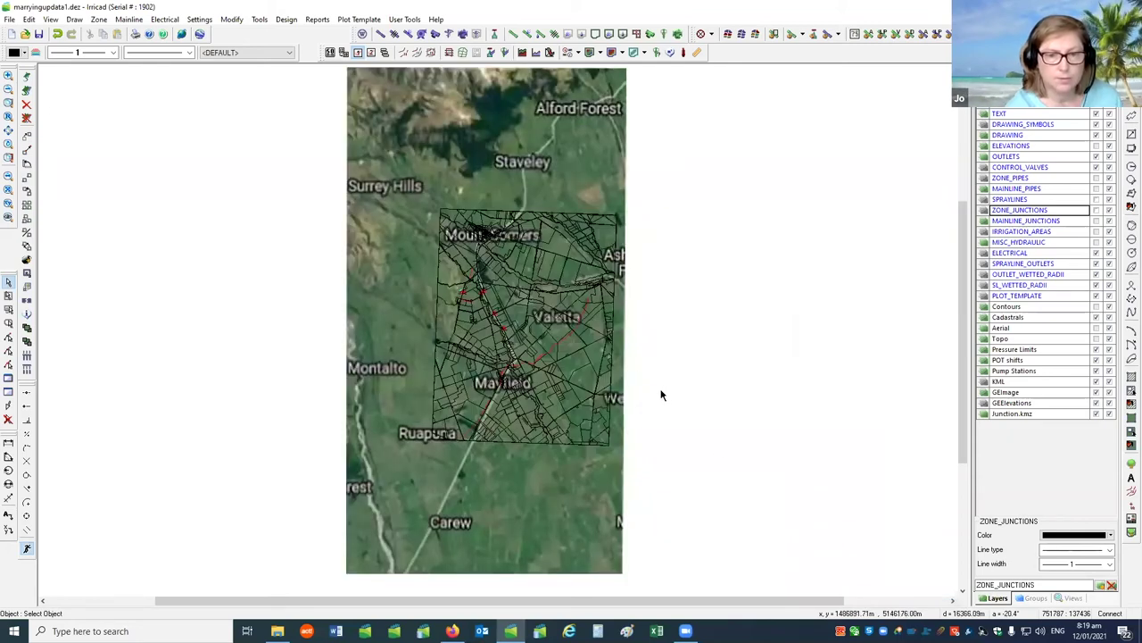
scroll(662, 393, up, 2)
scroll(662, 384, down, 1)
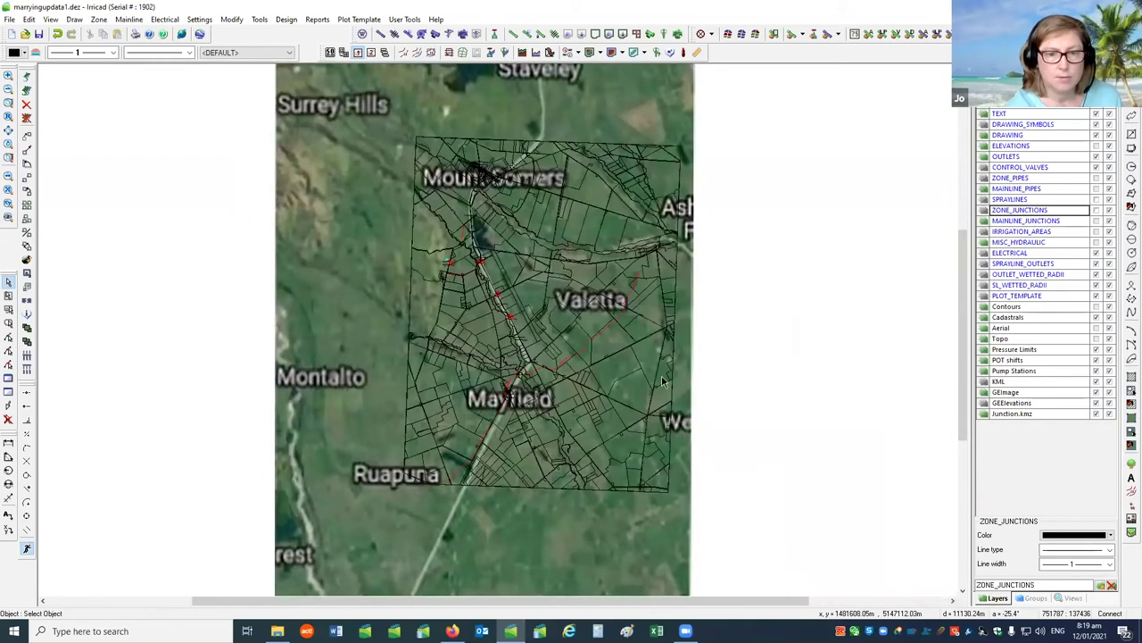
scroll(705, 382, down, 1)
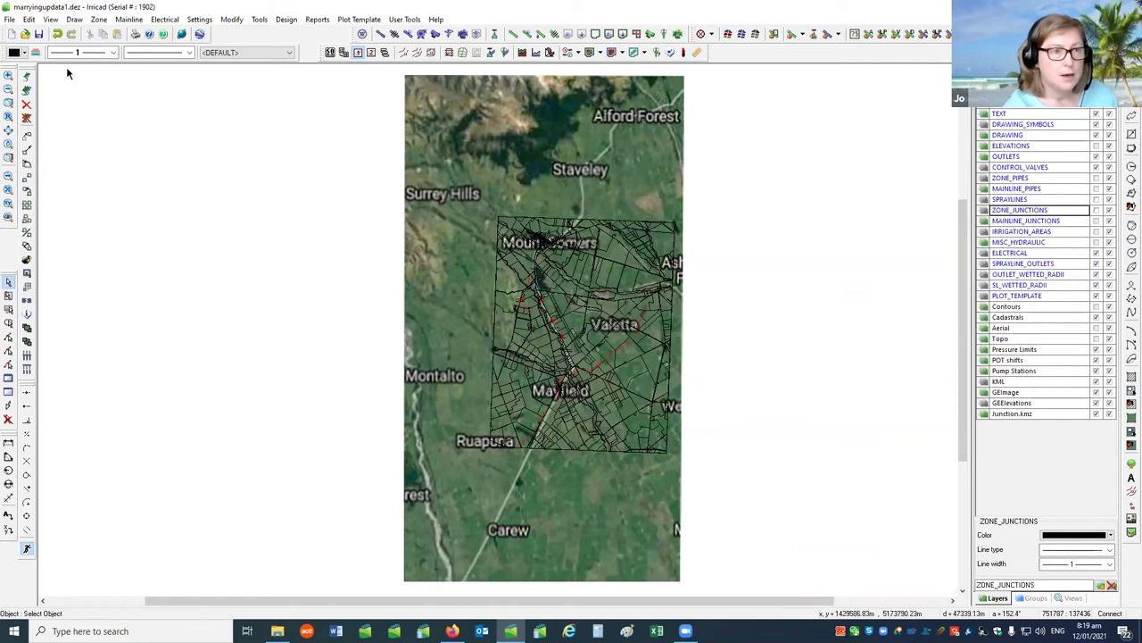
- Review the datum options in the design's GIS settings and leave the settings without saving
click(51, 20)
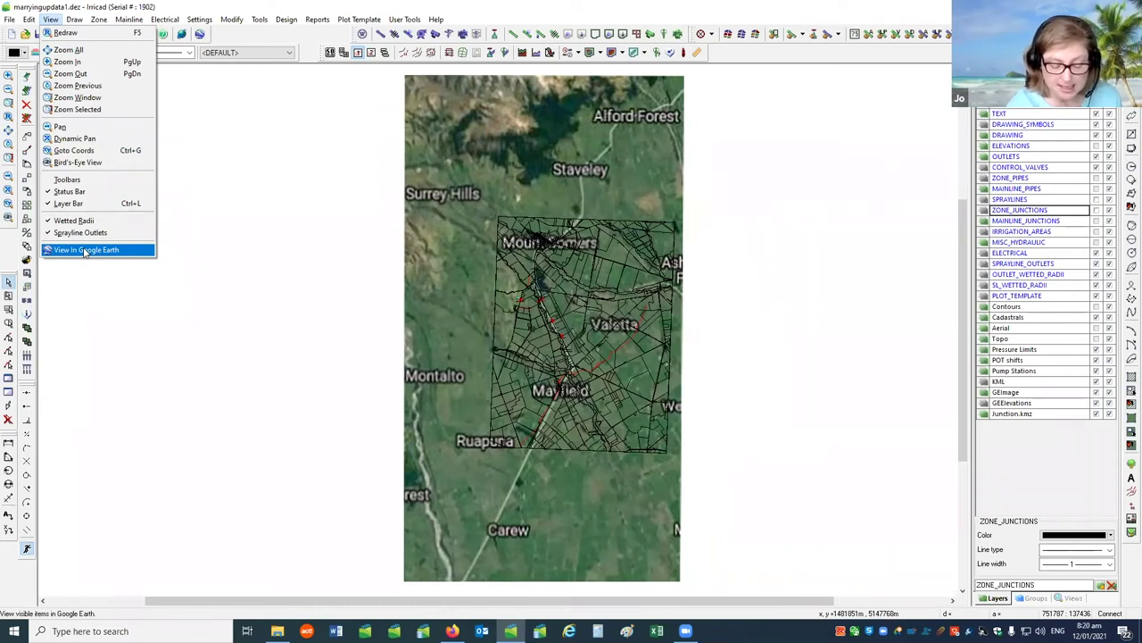
click(200, 19)
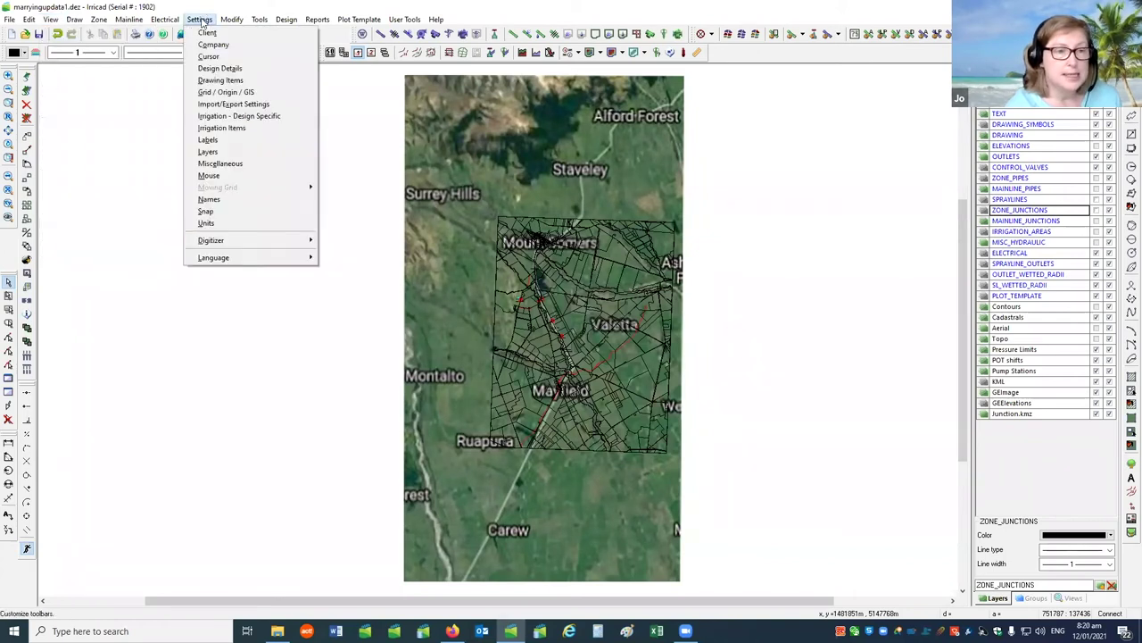
click(226, 92)
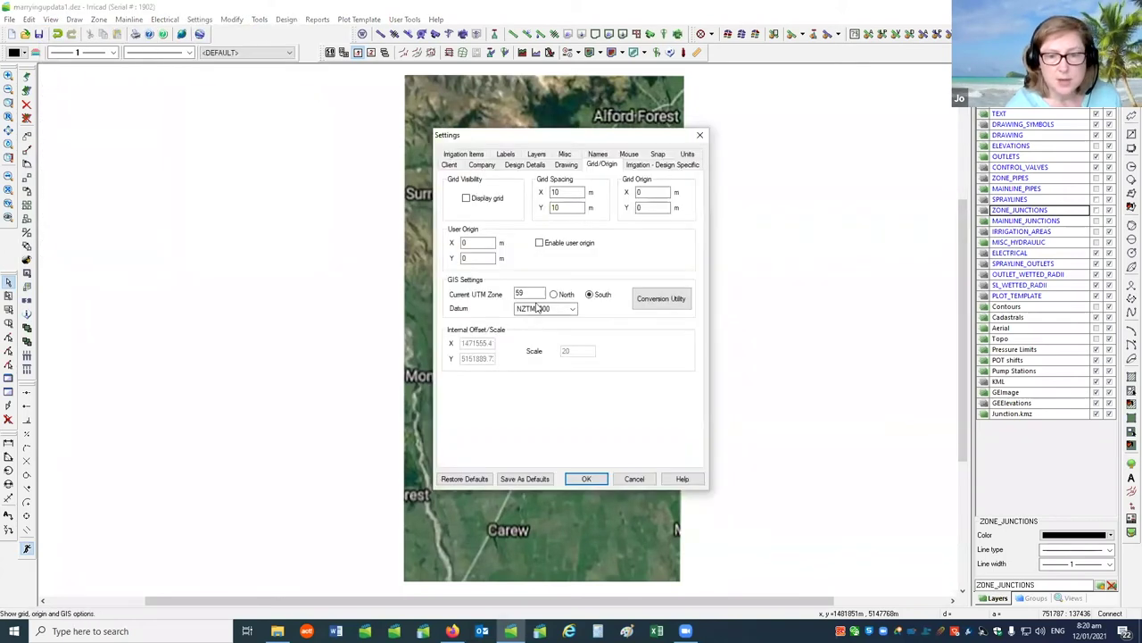
click(560, 309)
click(559, 309)
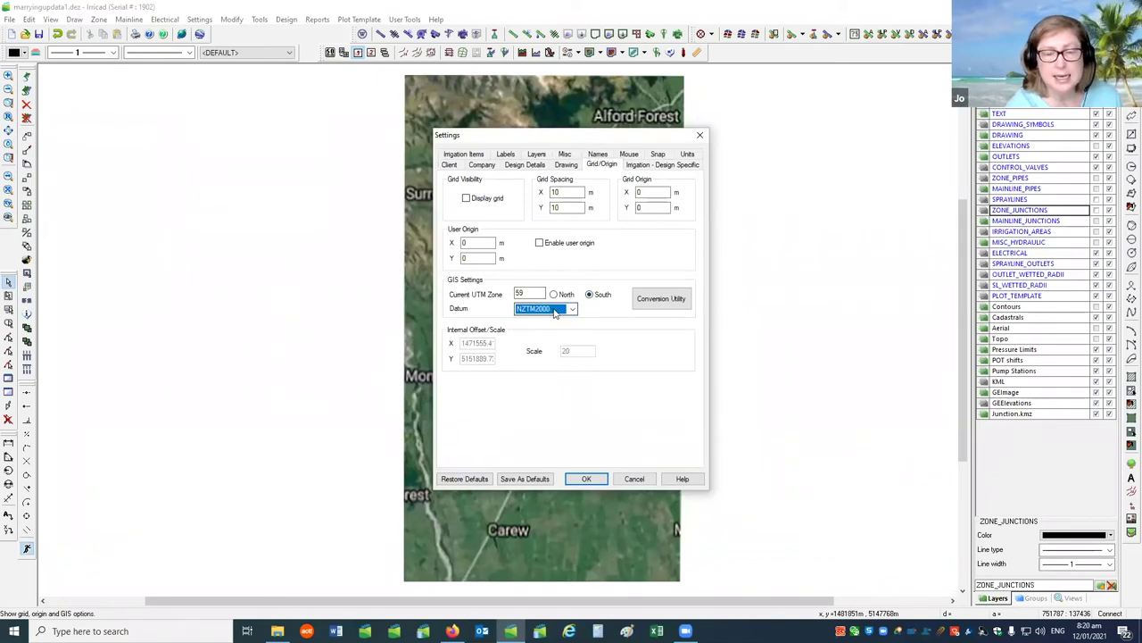
click(554, 311)
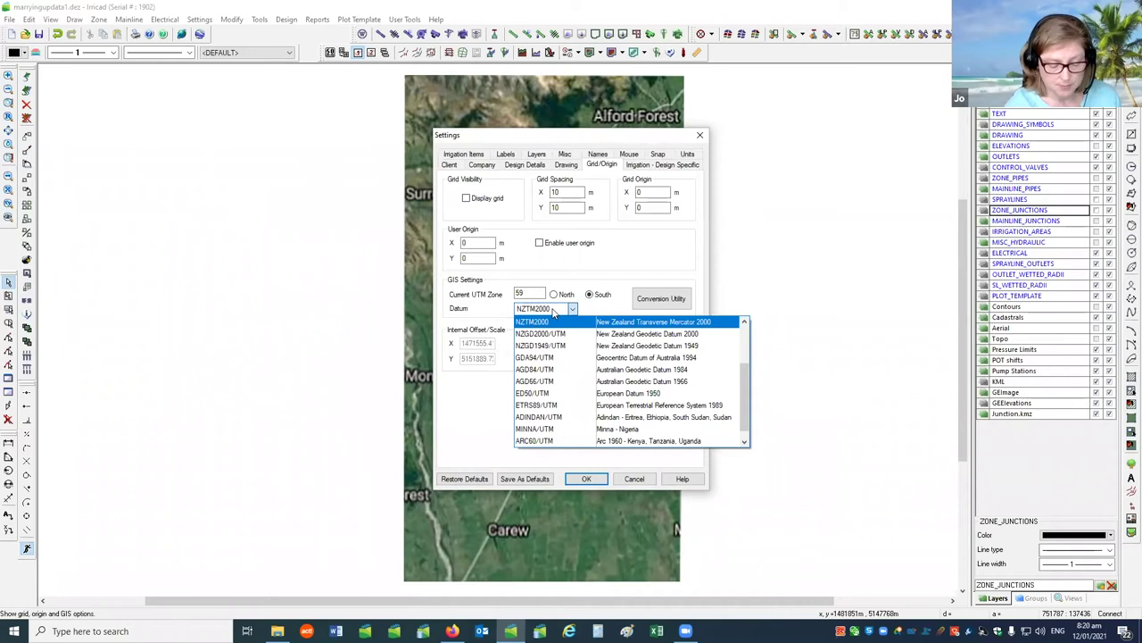
click(698, 274)
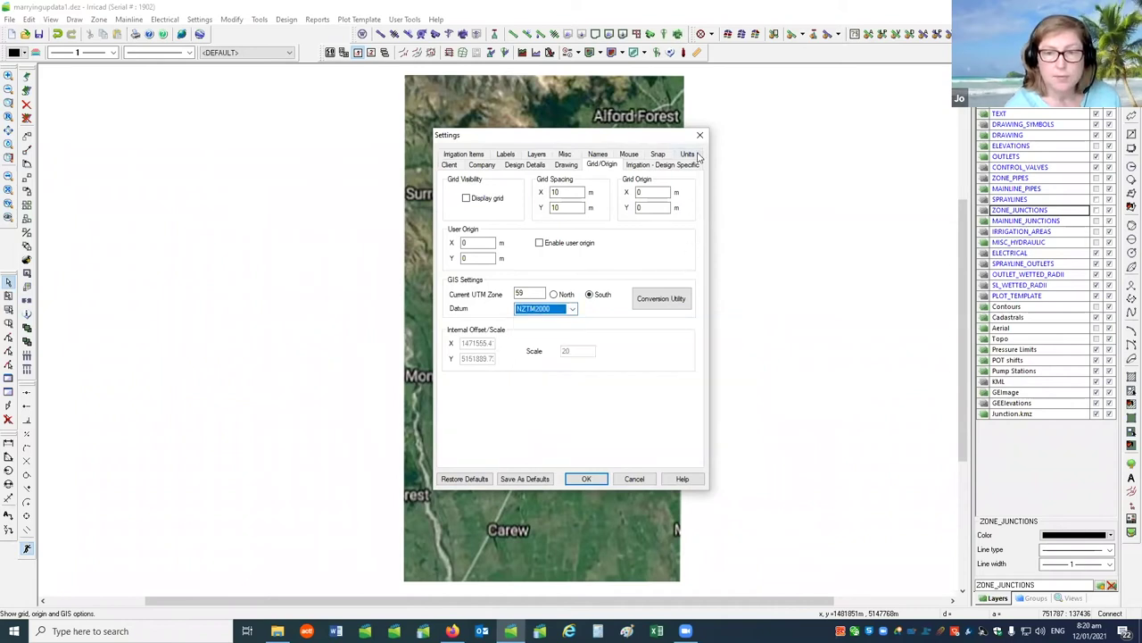
click(634, 480)
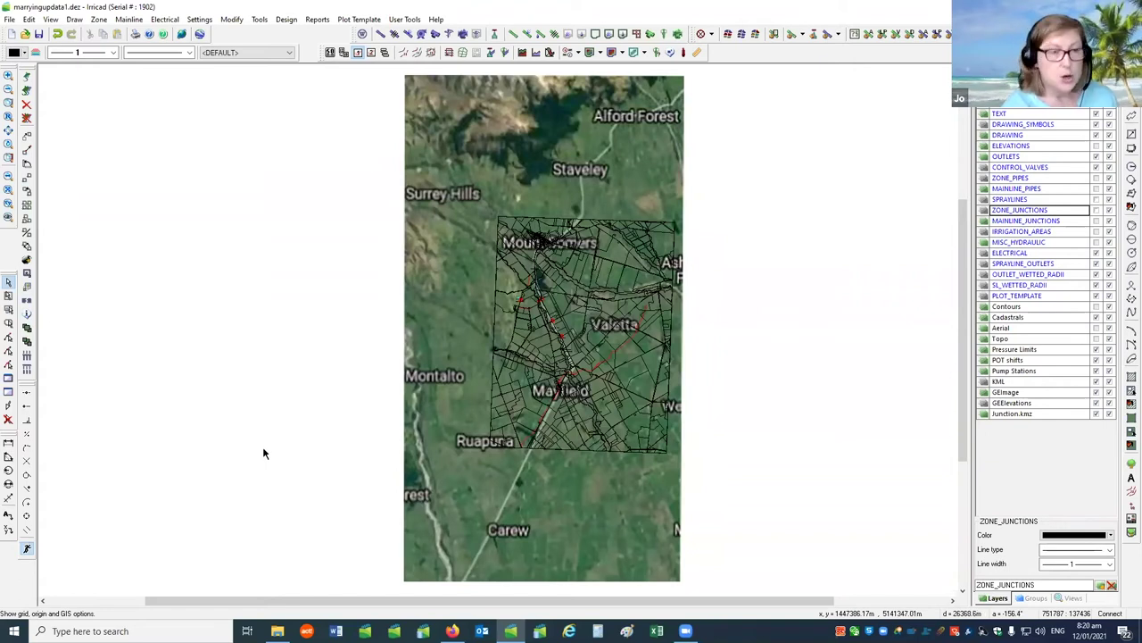
- Switch to Firefox and open the "If Google Earth Import Stopped Working" topic in the IRRICAD website's Support FAQs
click(453, 631)
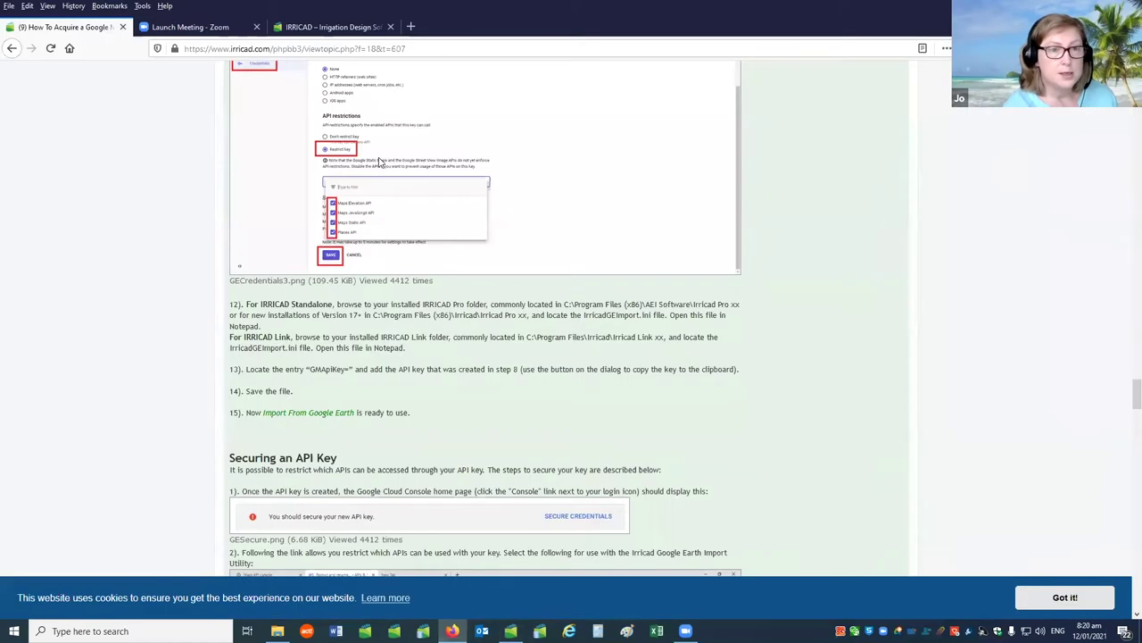
click(357, 27)
mouse_move(687, 87)
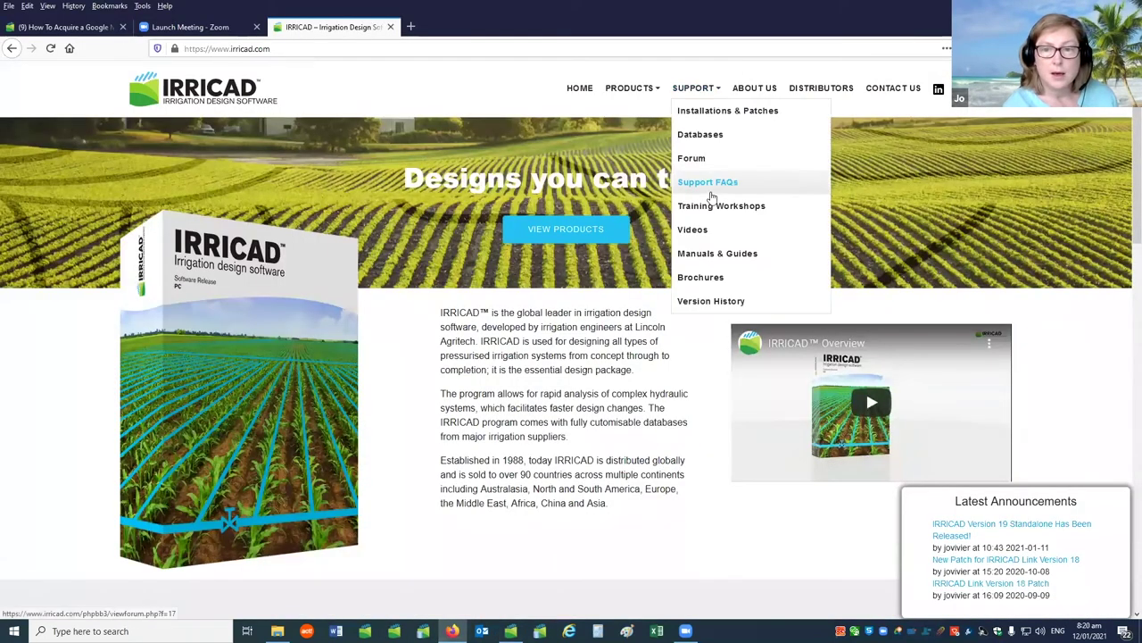
click(712, 185)
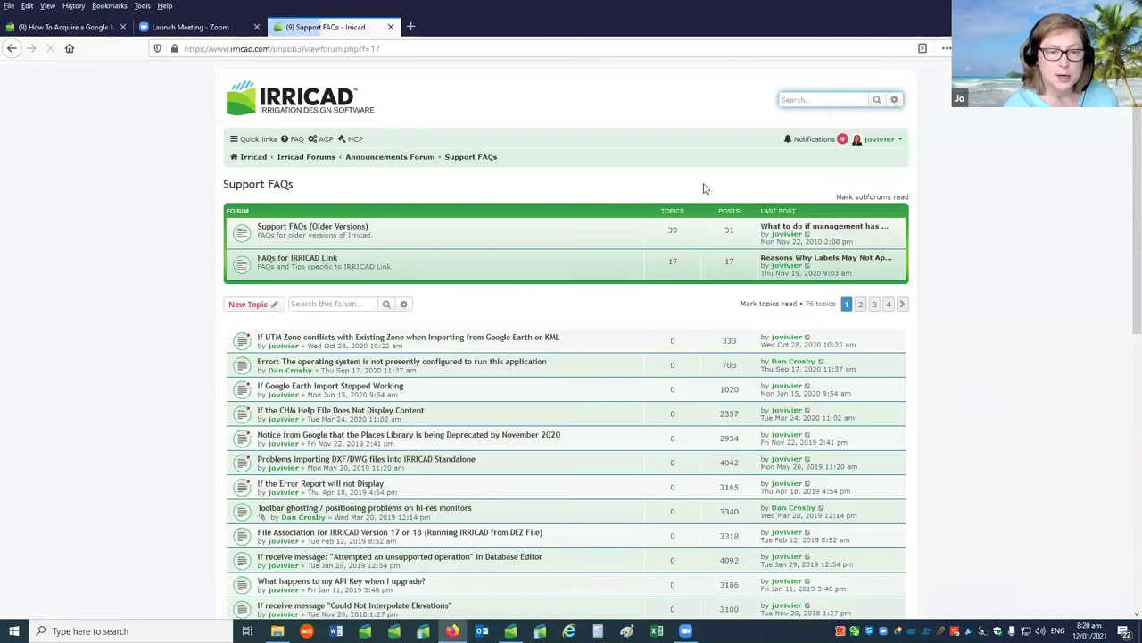
click(321, 389)
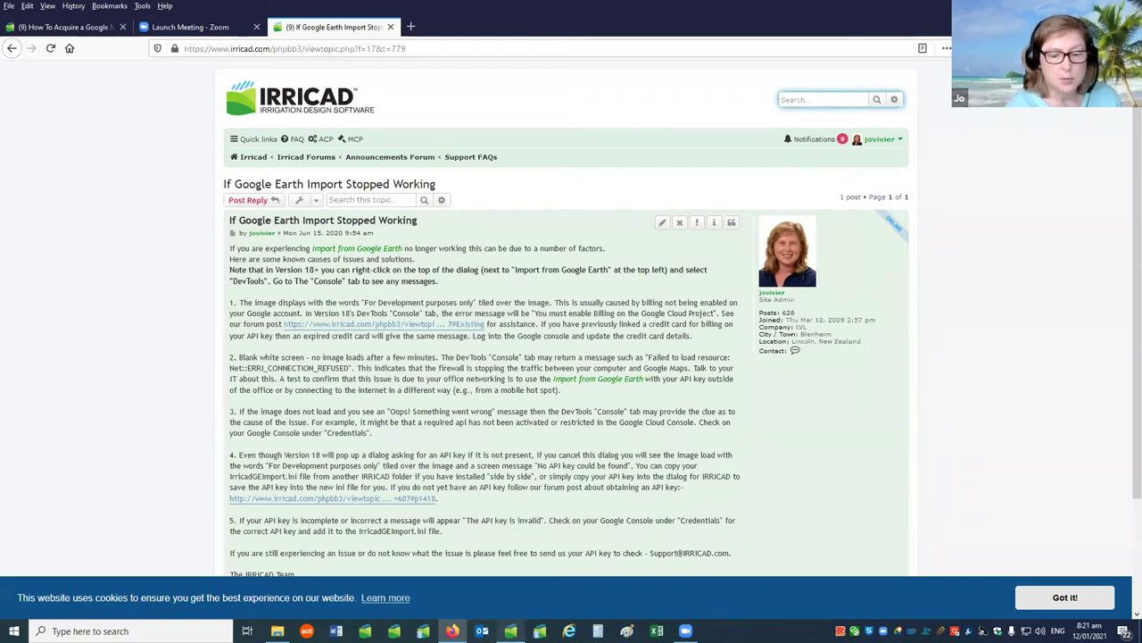
- Return to Irricad, start a Google Earth import without KML, and check the DevTools Console of its import window for messages
click(510, 630)
click(8, 20)
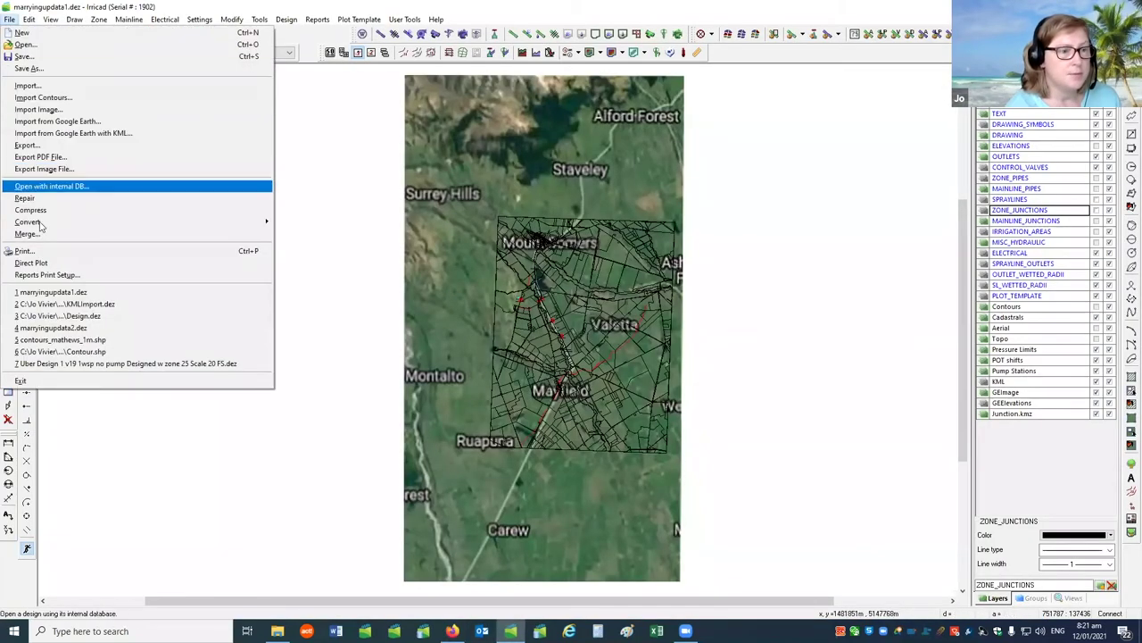
click(69, 122)
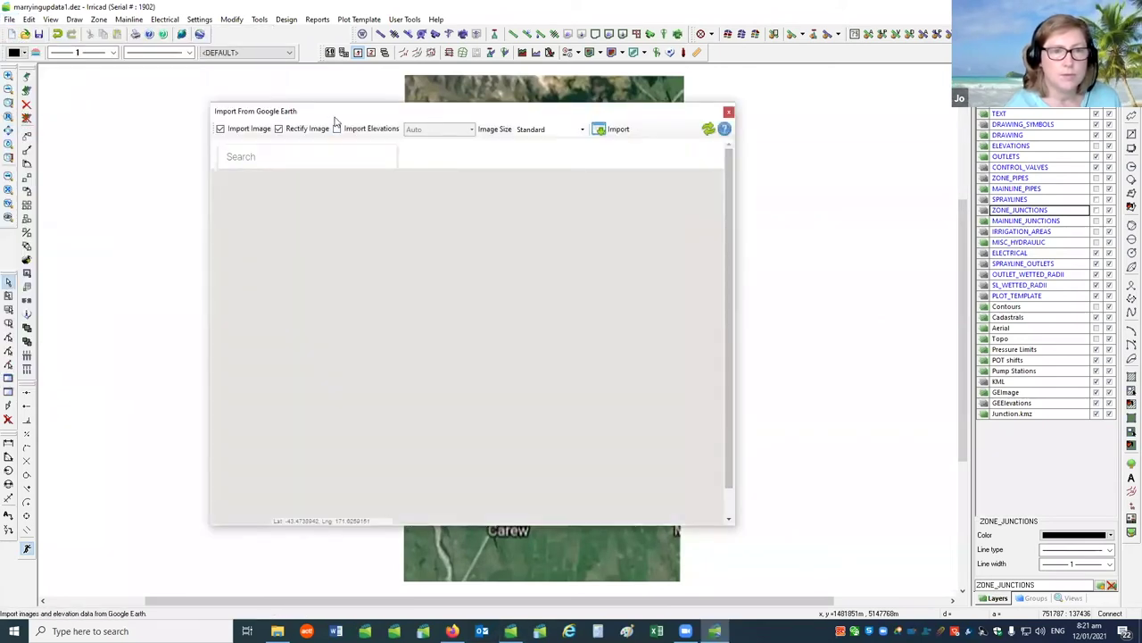
right_click(304, 113)
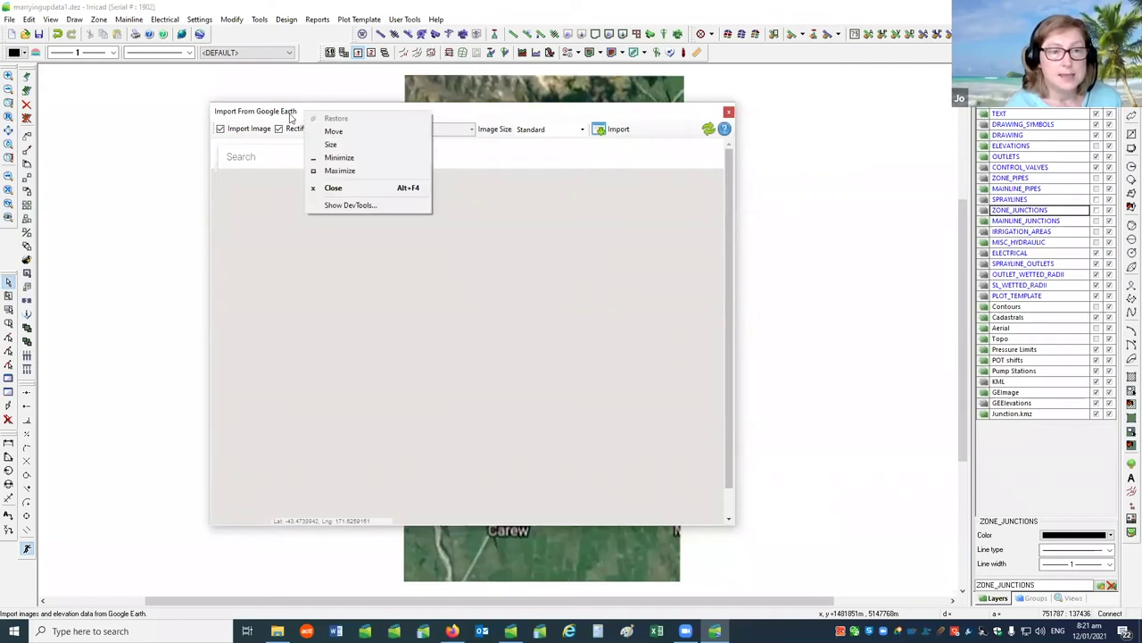
click(354, 206)
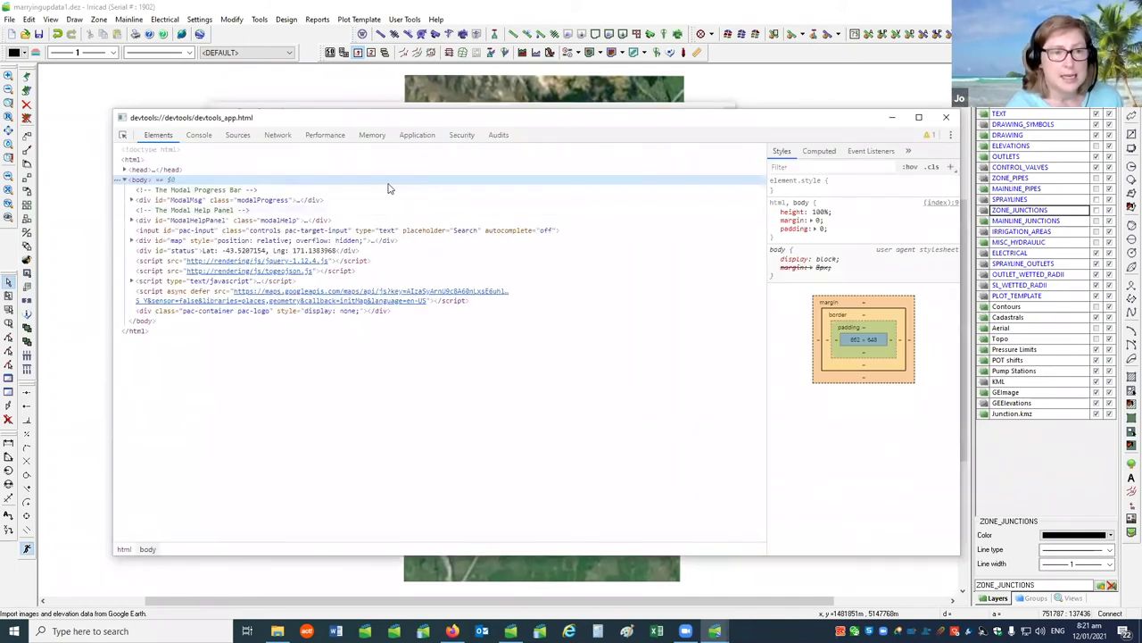
click(198, 136)
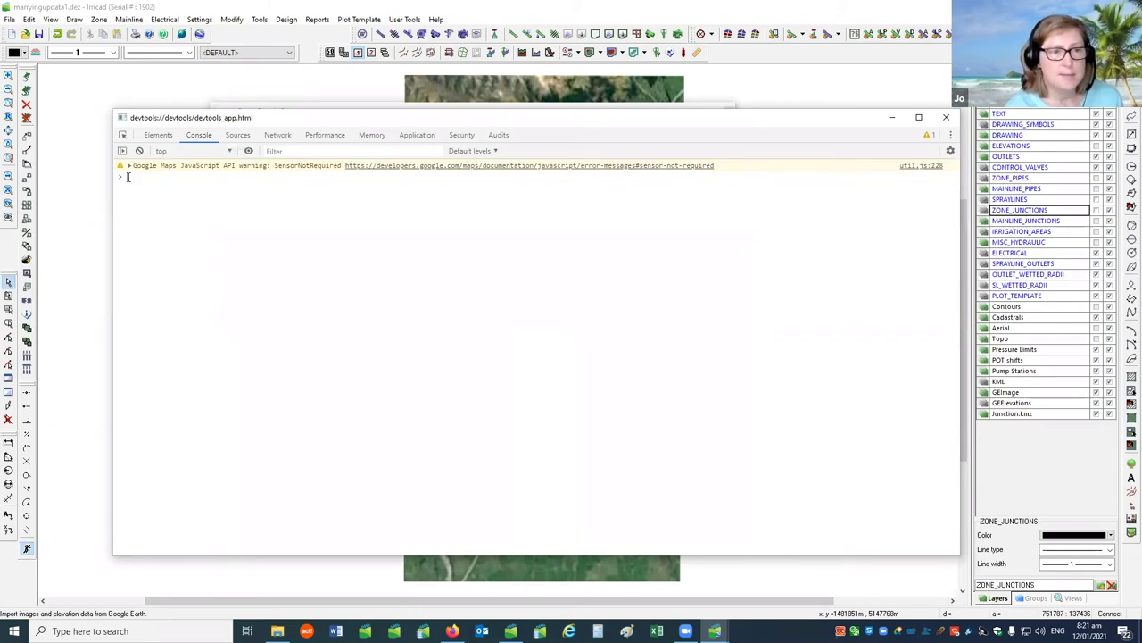
click(890, 120)
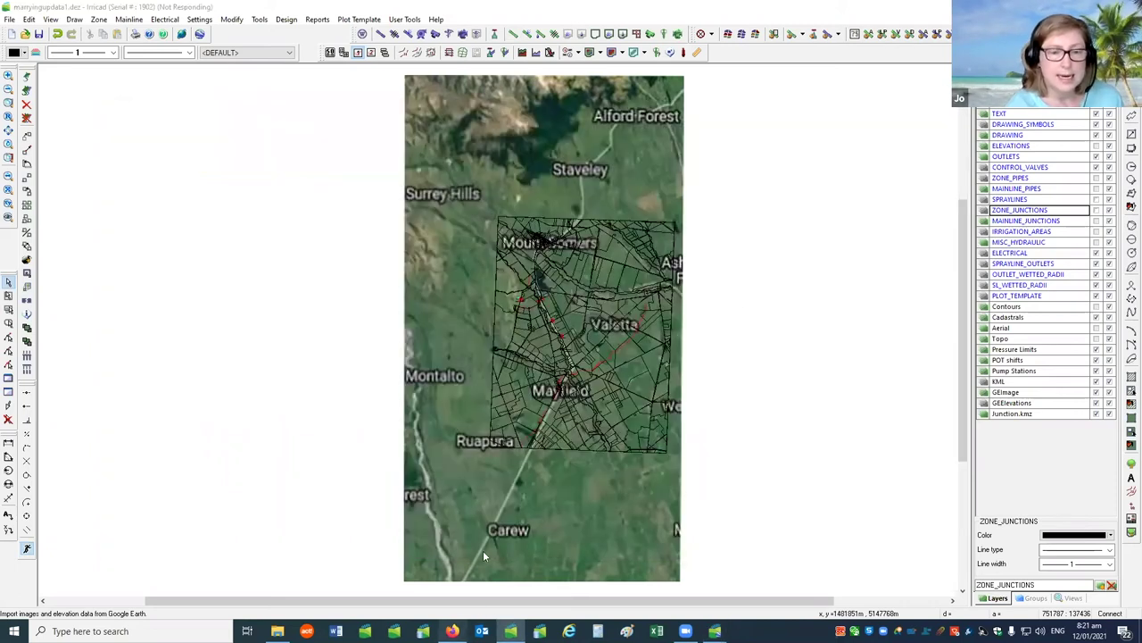
- Switch to Firefox and follow the troubleshooting topic's link to examine the "Enable Billing For An Existing Key" instructions
click(453, 631)
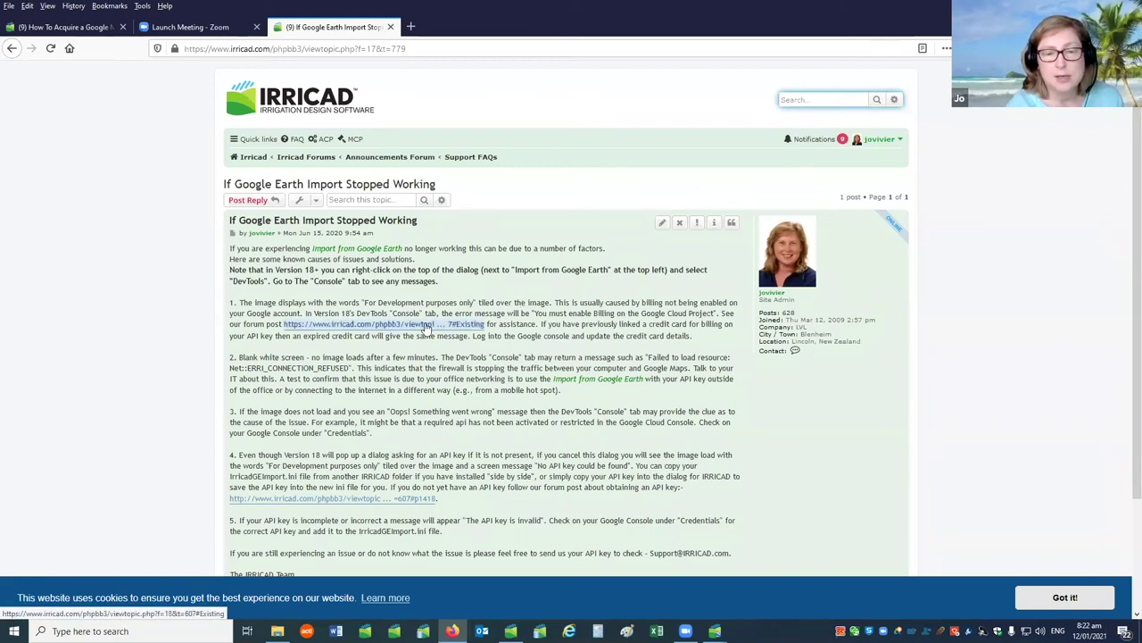
click(427, 327)
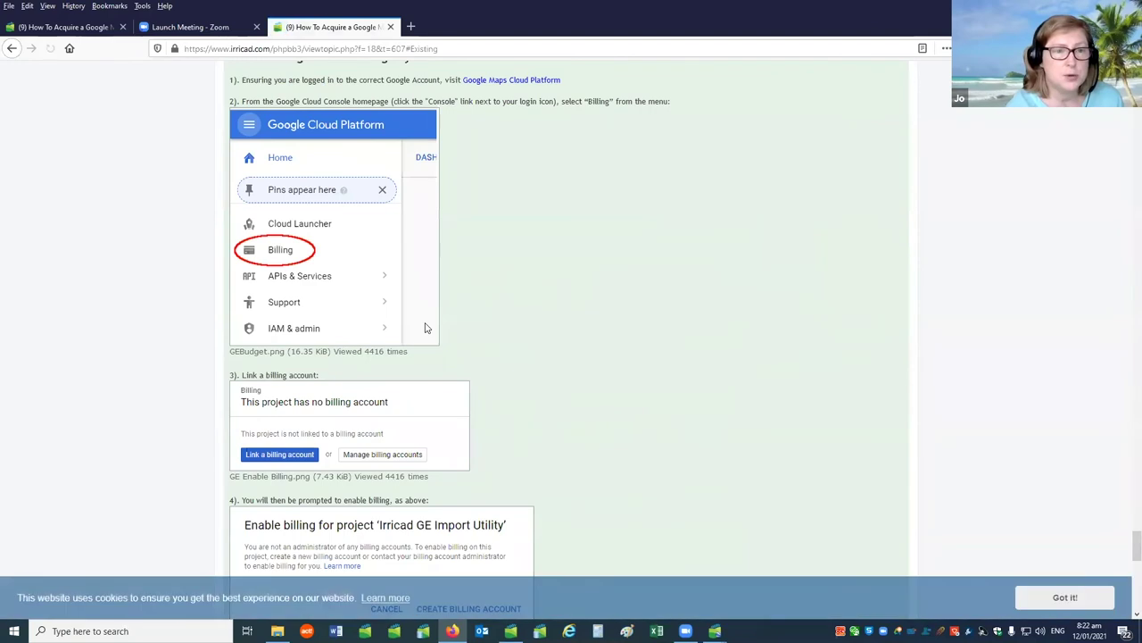
scroll(472, 316, up, 1)
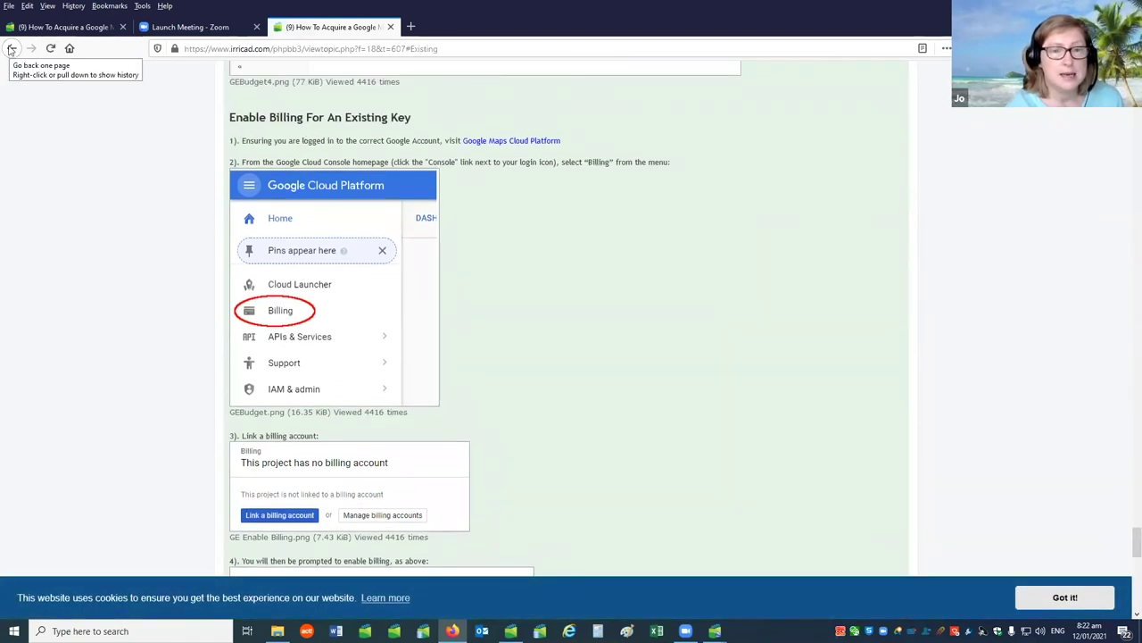
- Go back to the "If Google Earth Import Stopped Working" topic and read through its remaining causes and solutions
click(10, 48)
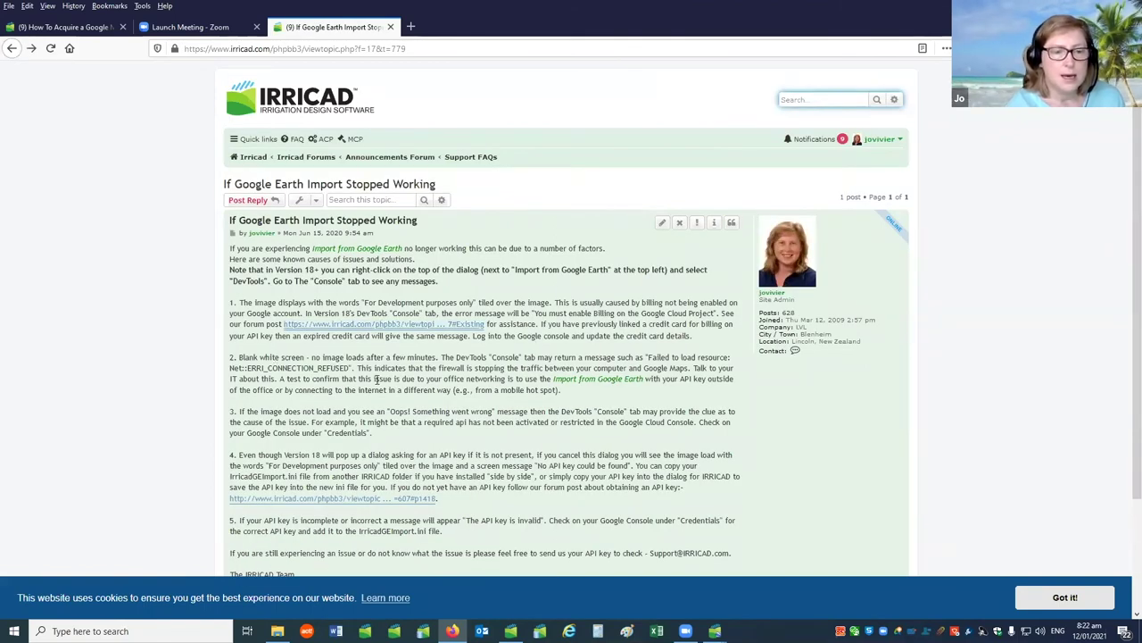
scroll(536, 339, down, 3)
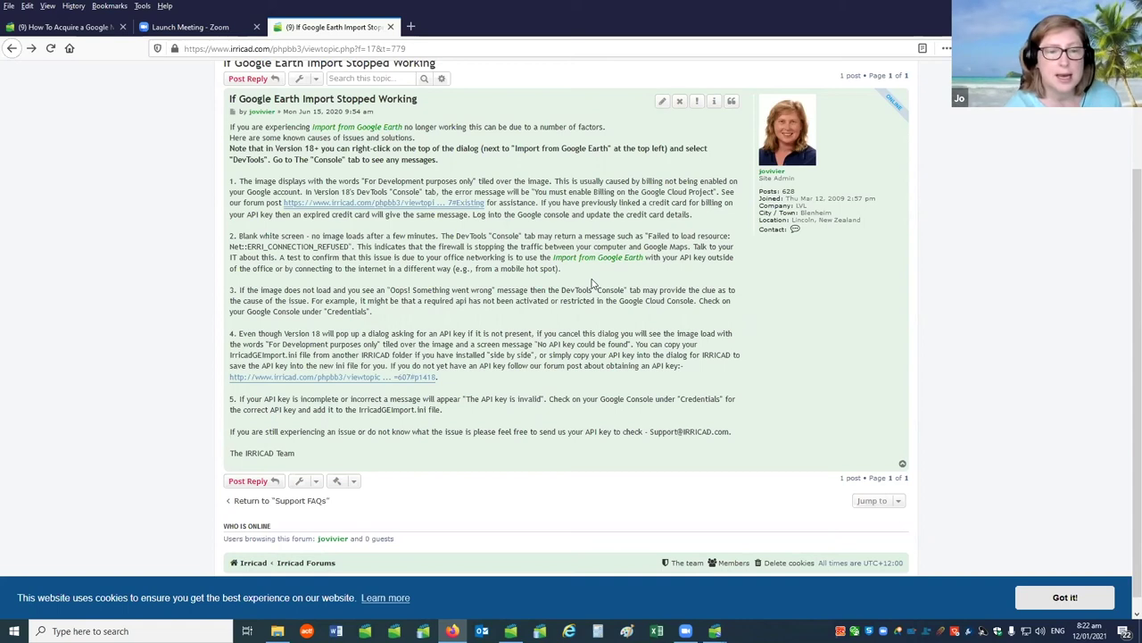
scroll(593, 323, down, 1)
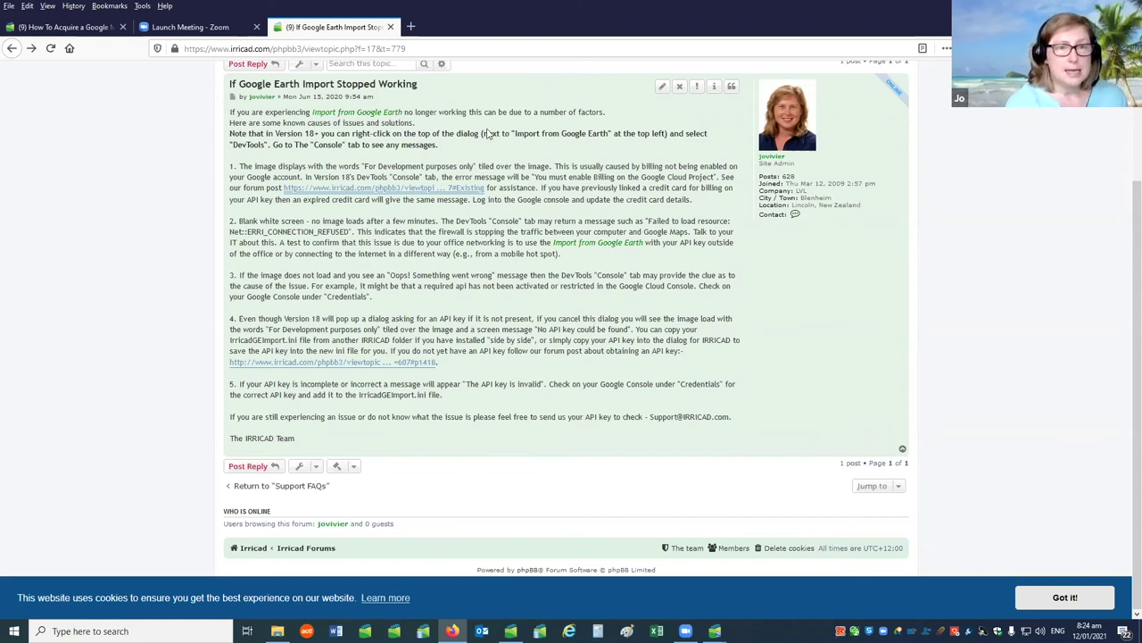
- Return to Irricad and close the DevTools window and the Import From Google Earth window without importing
key(alt+Tab)
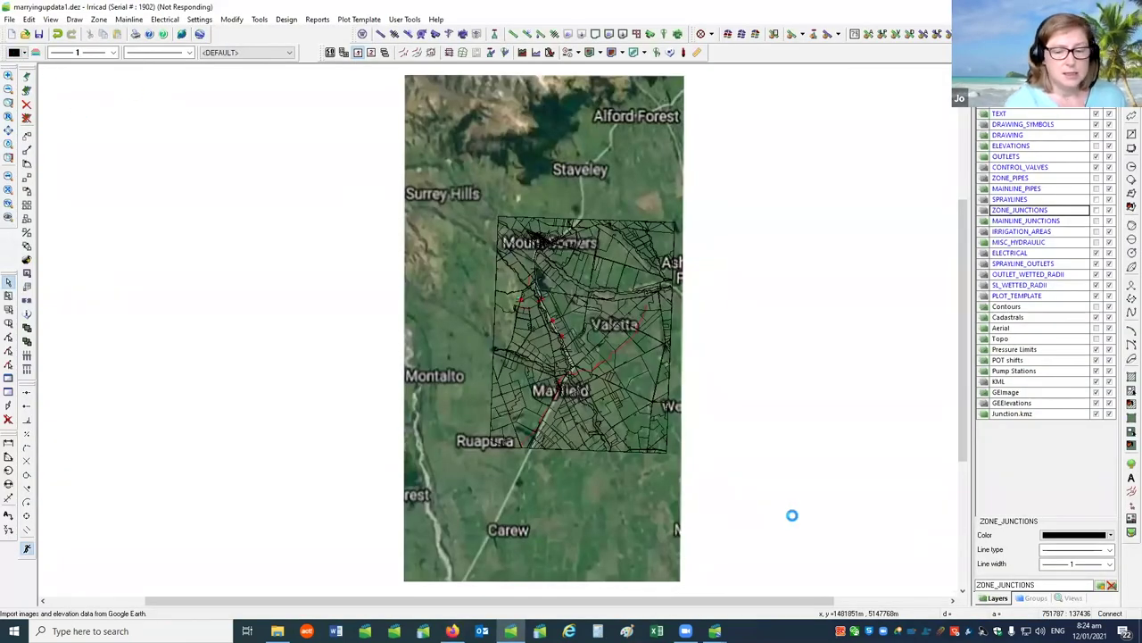
mouse_move(715, 631)
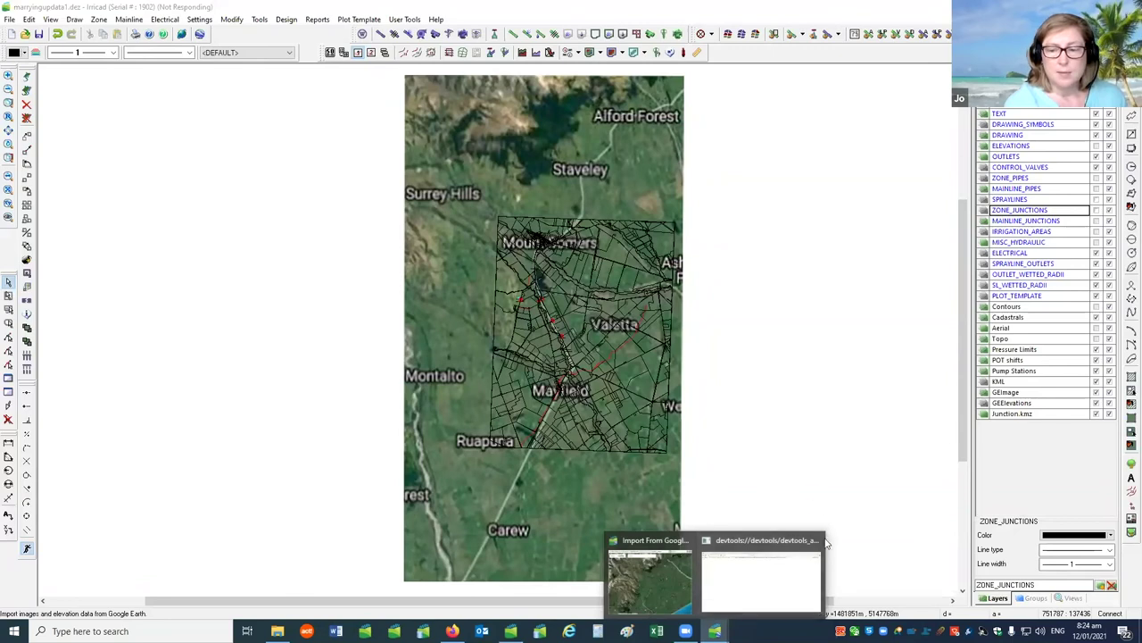
click(756, 546)
click(948, 118)
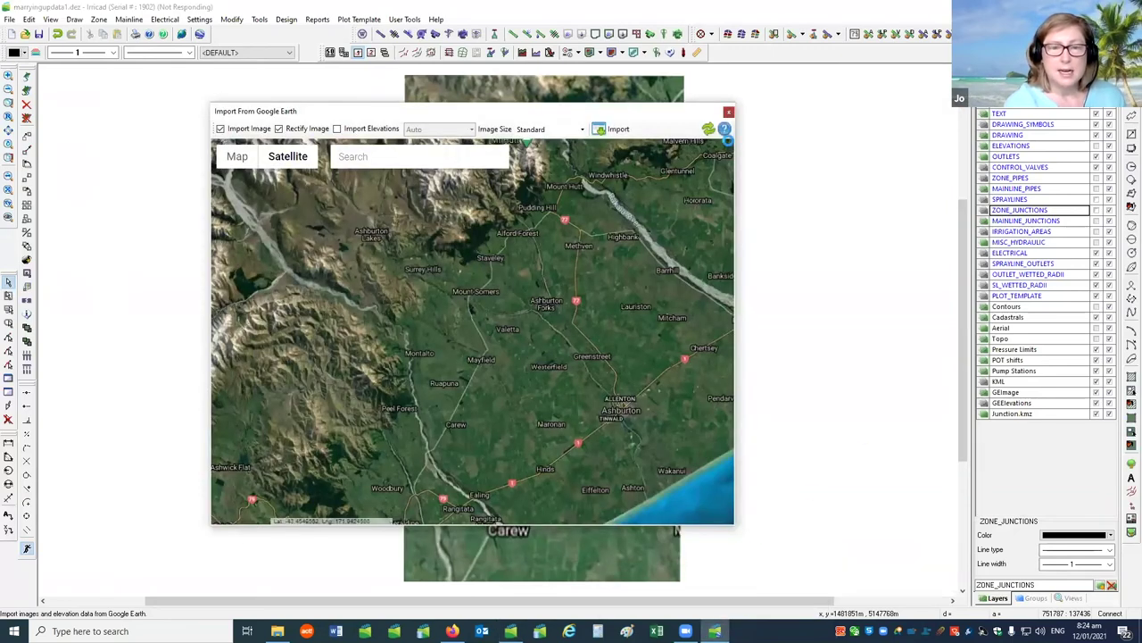
click(728, 113)
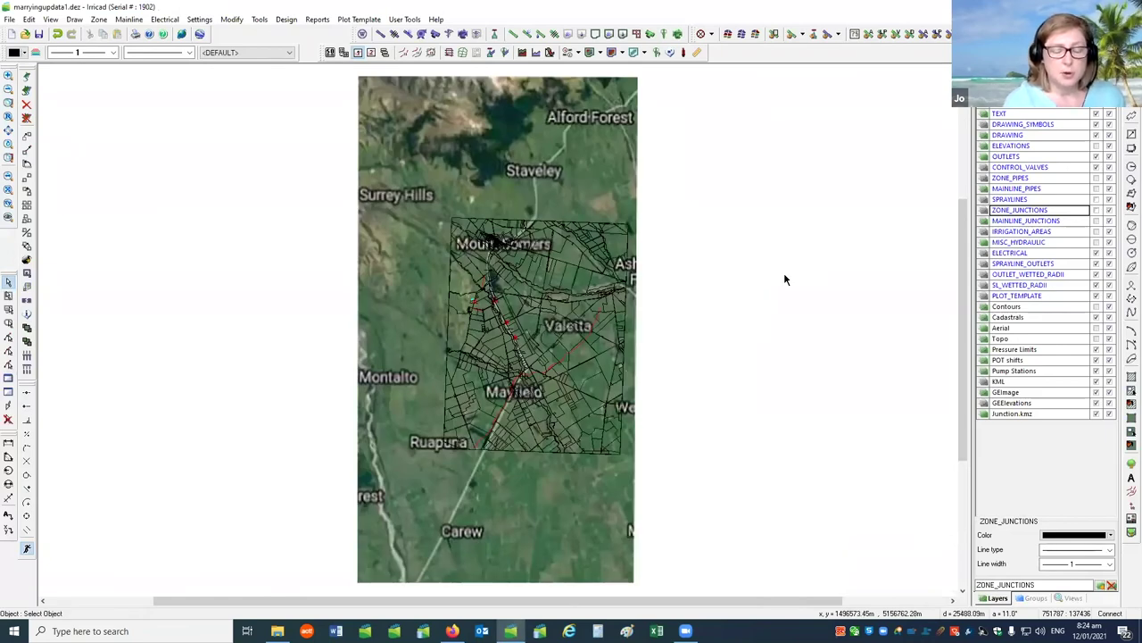